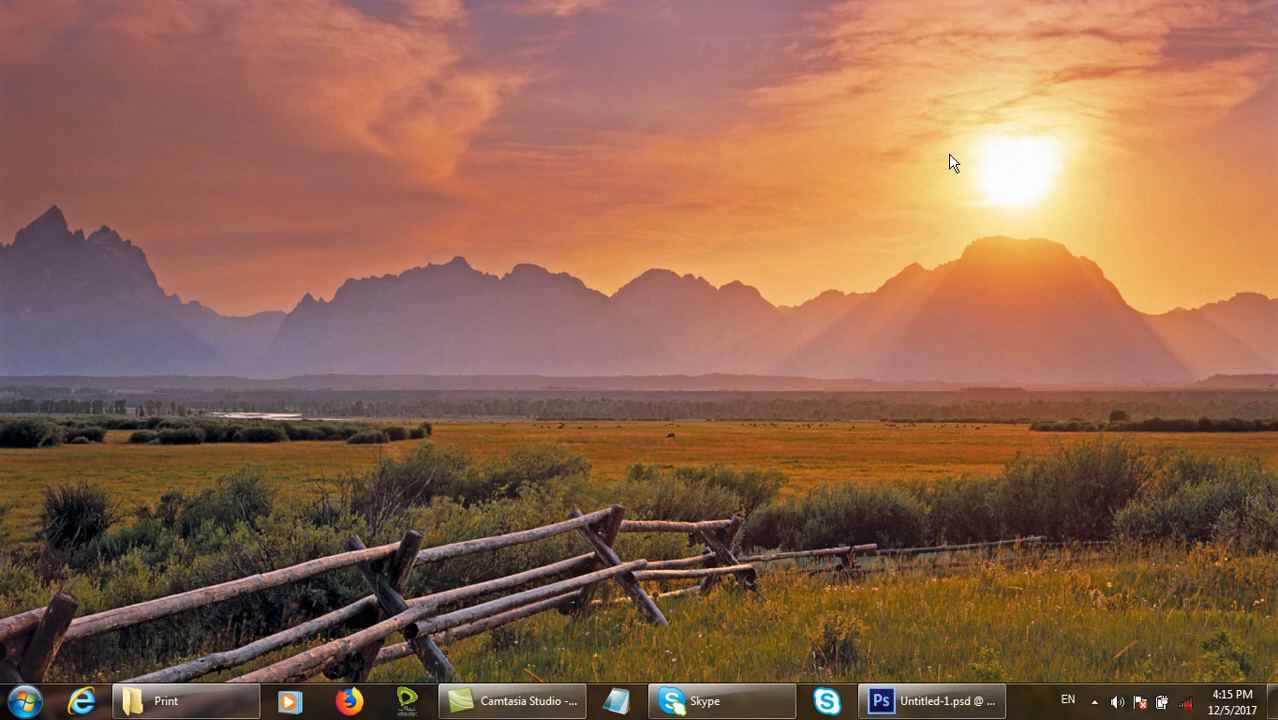
# - Open Word from the desktop and create a new blank document
pyautogui.doubleClick(952, 80)
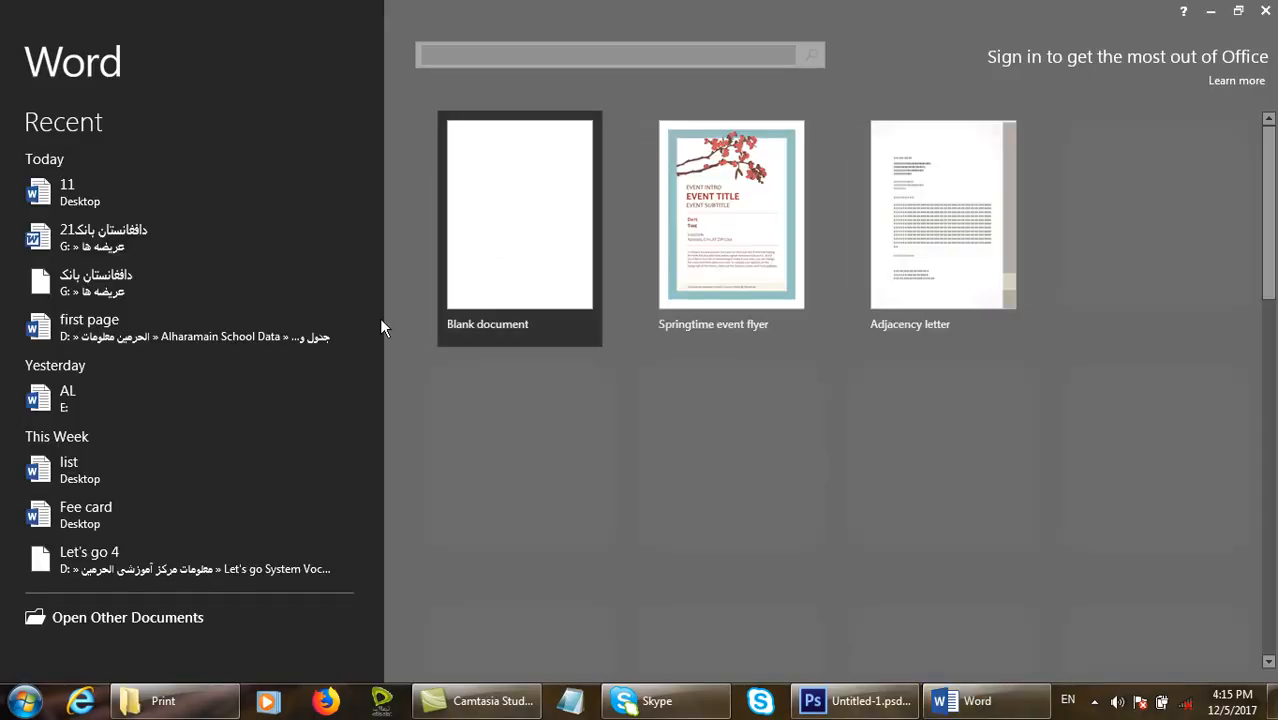
pyautogui.click(446, 160)
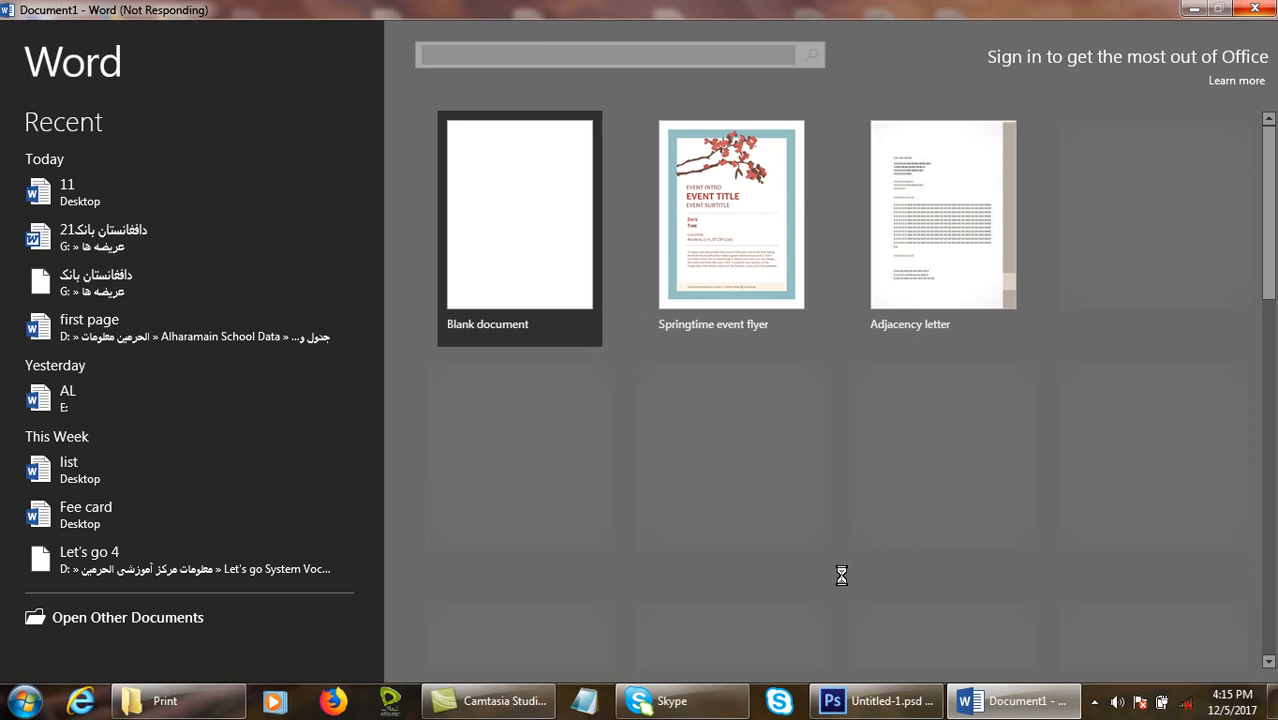
pyautogui.moveTo(908, 703)
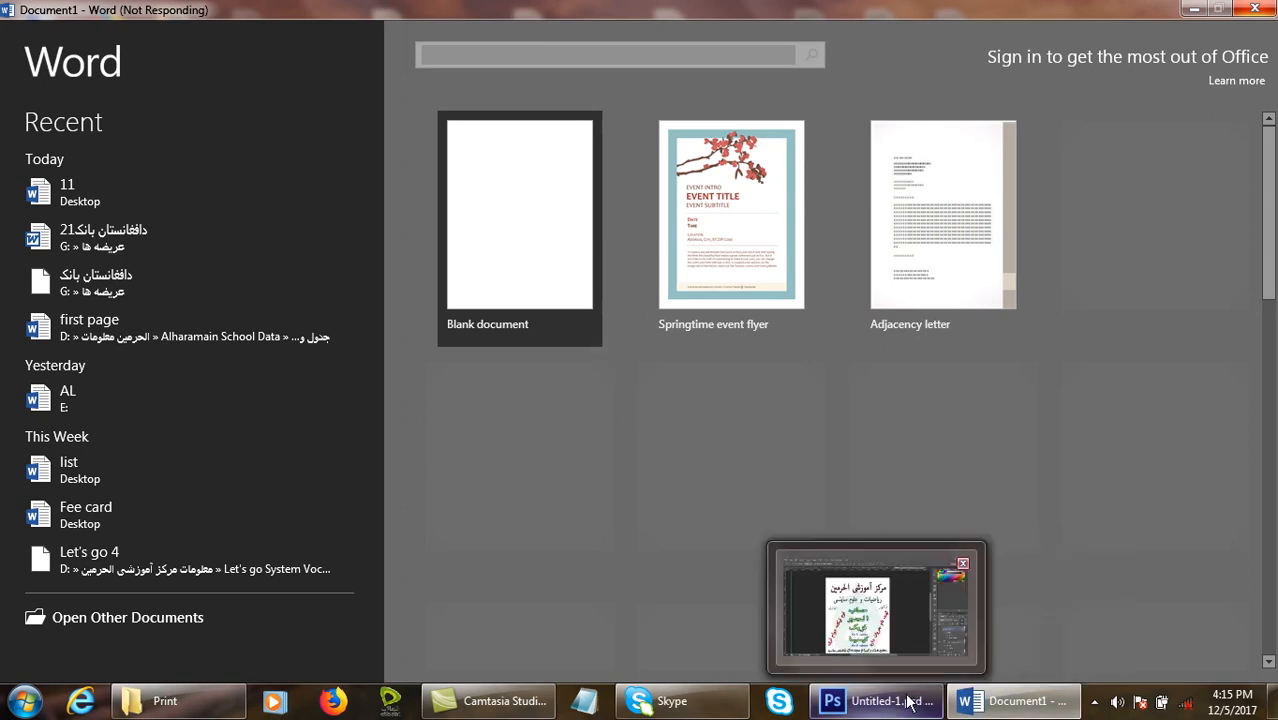
pyautogui.click(973, 703)
pyautogui.click(973, 703)
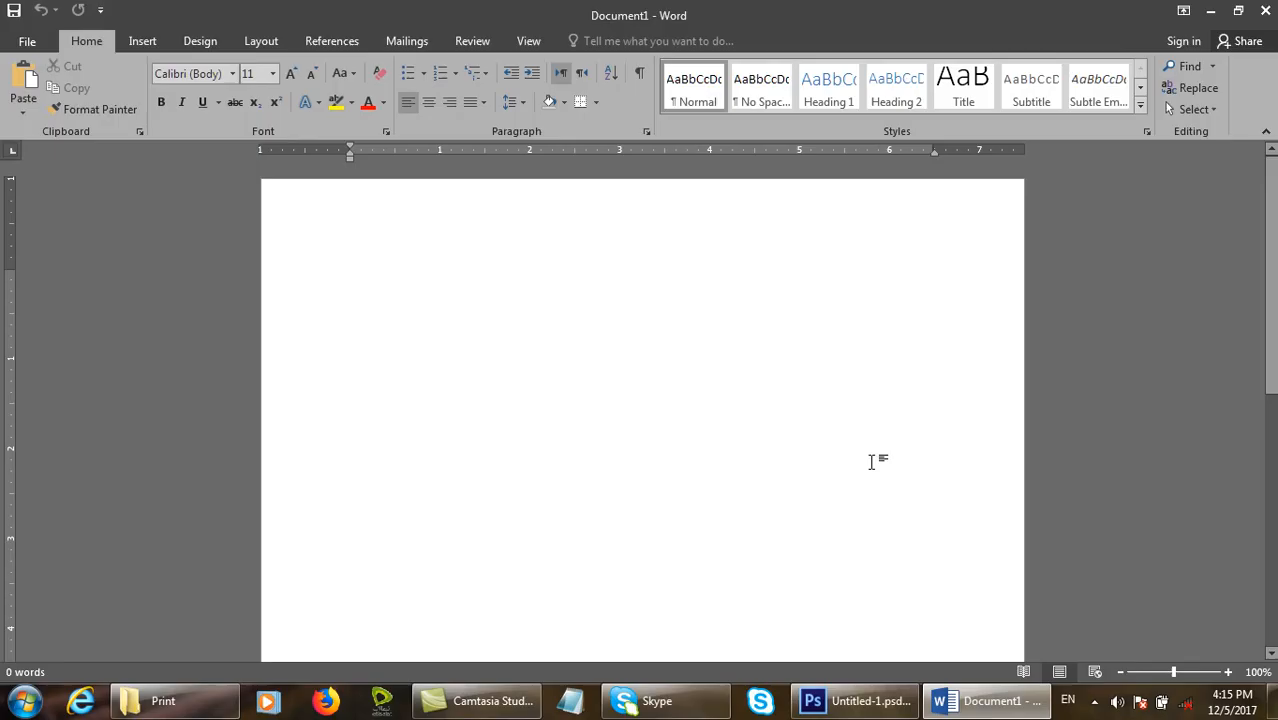
# - Write the misspelled word "Booook" on the first line and "Red line: Spelling mistake" on the line below
pyautogui.click(473, 41)
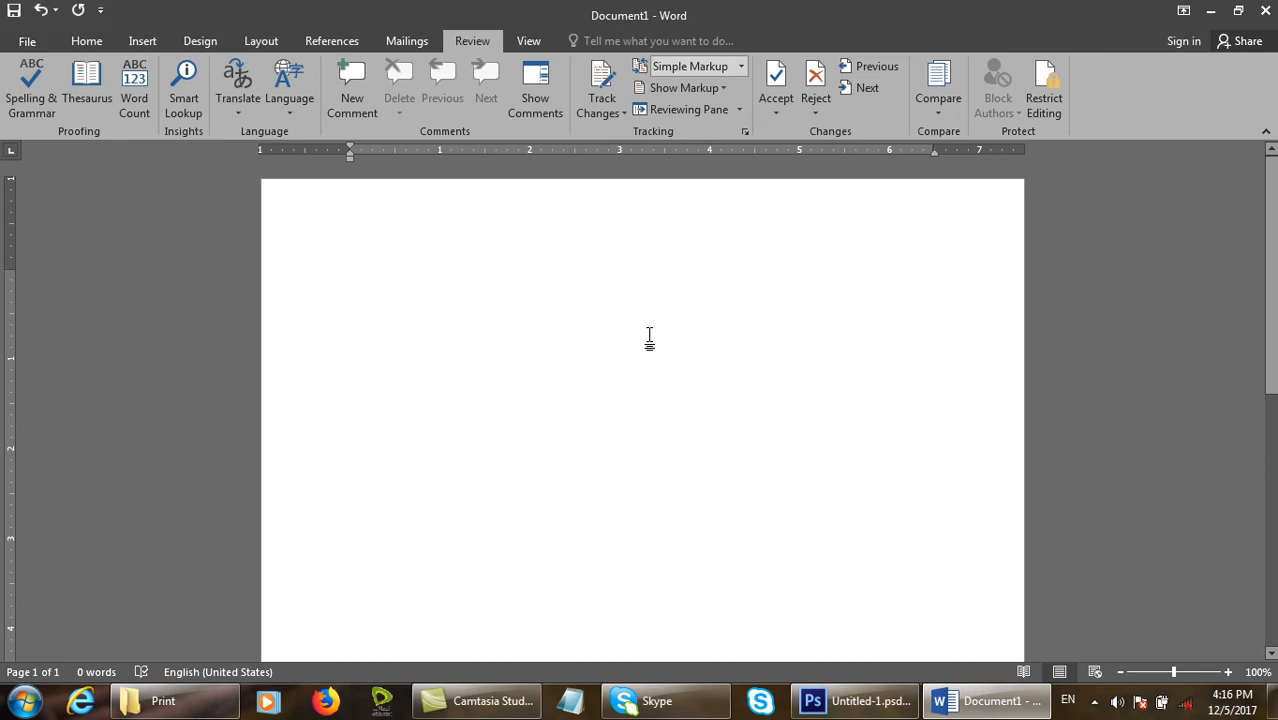
pyautogui.write('booook')
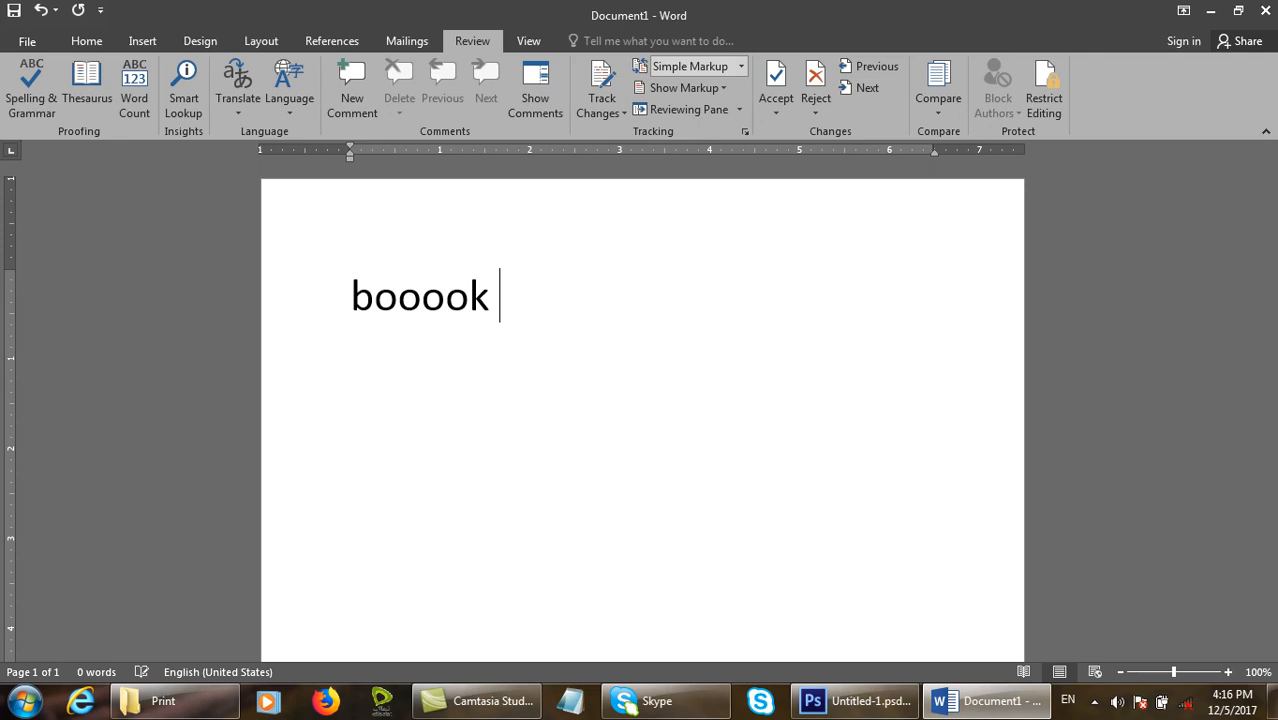
pyautogui.press('Return')
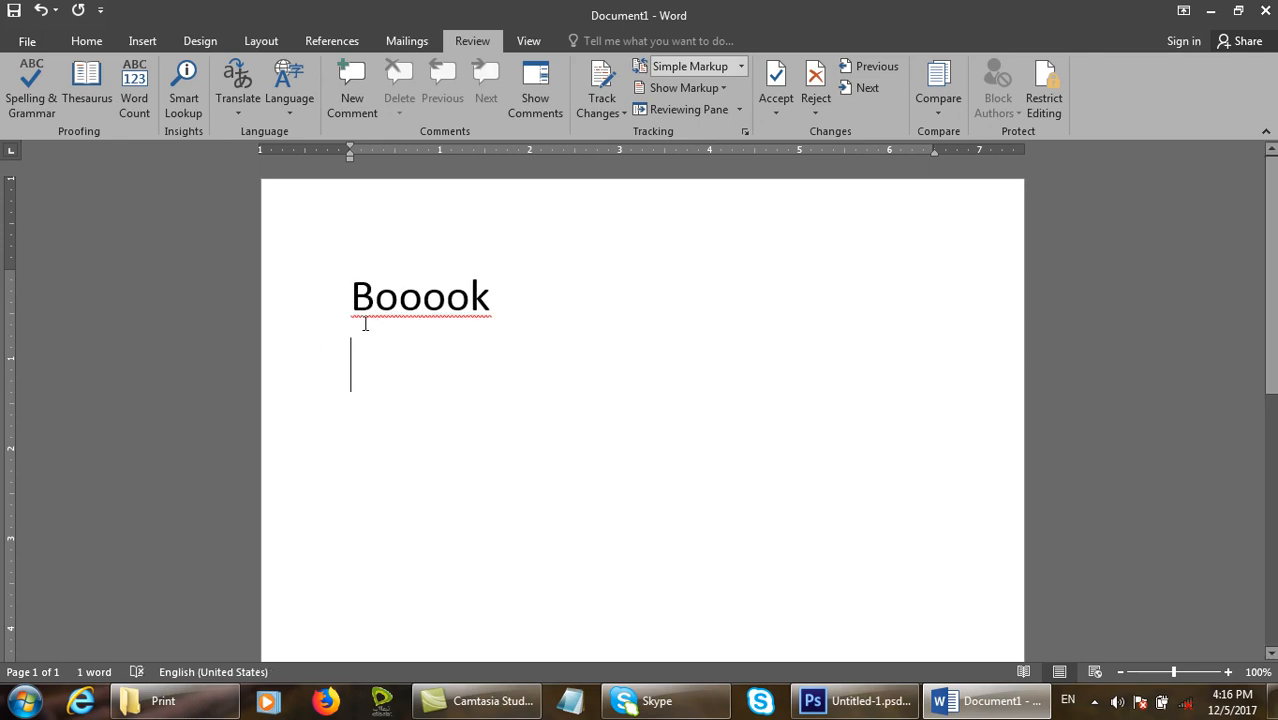
pyautogui.write('Red l')
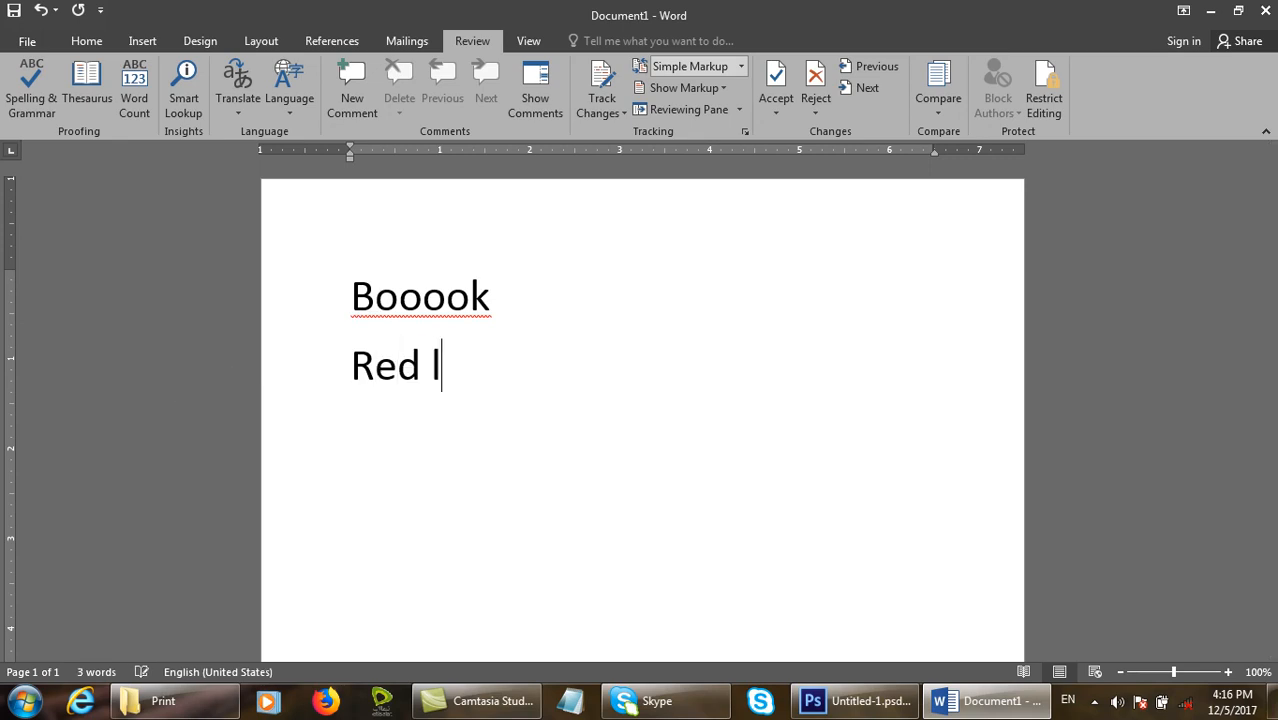
pyautogui.write('ine: ')
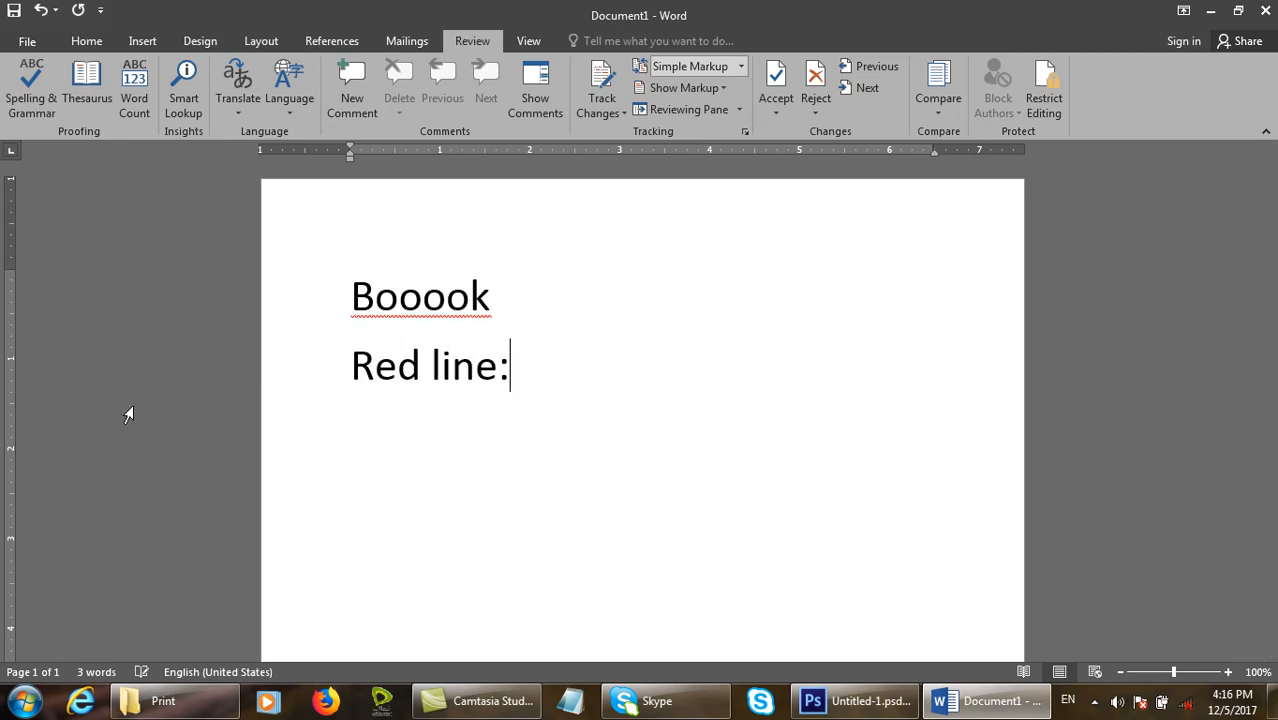
pyautogui.write('Spellin')
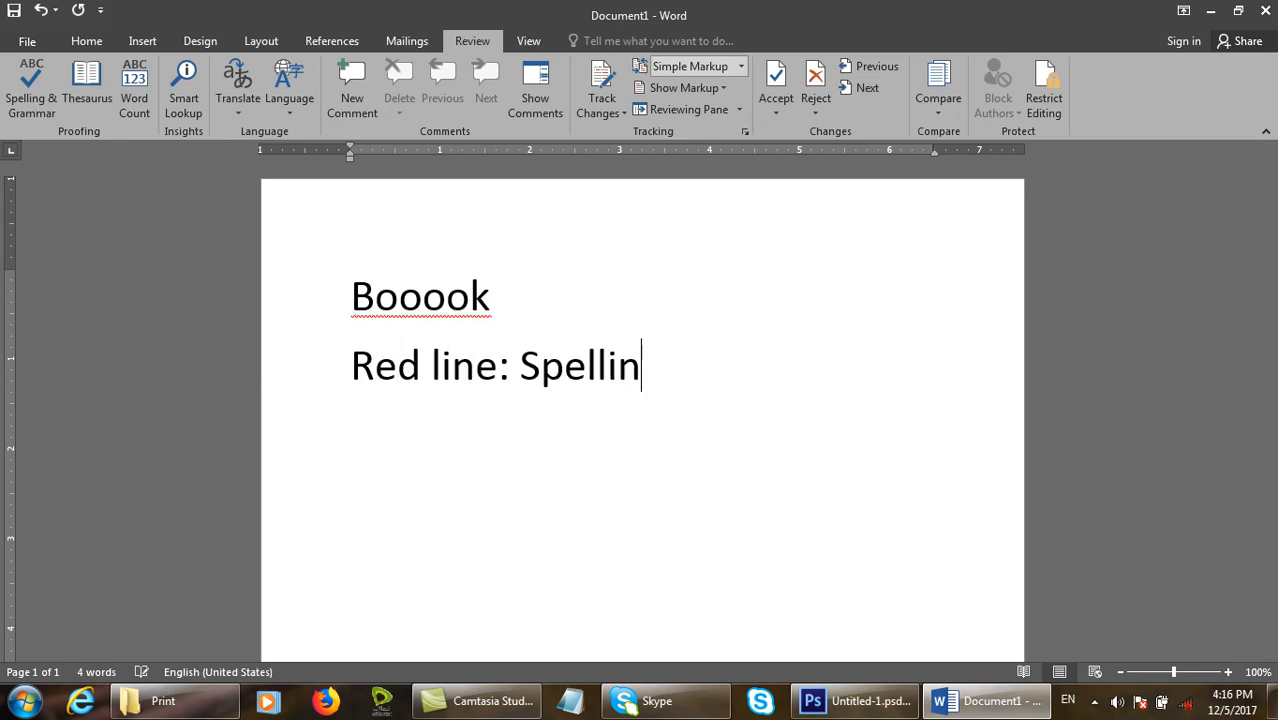
pyautogui.write('g mistake')
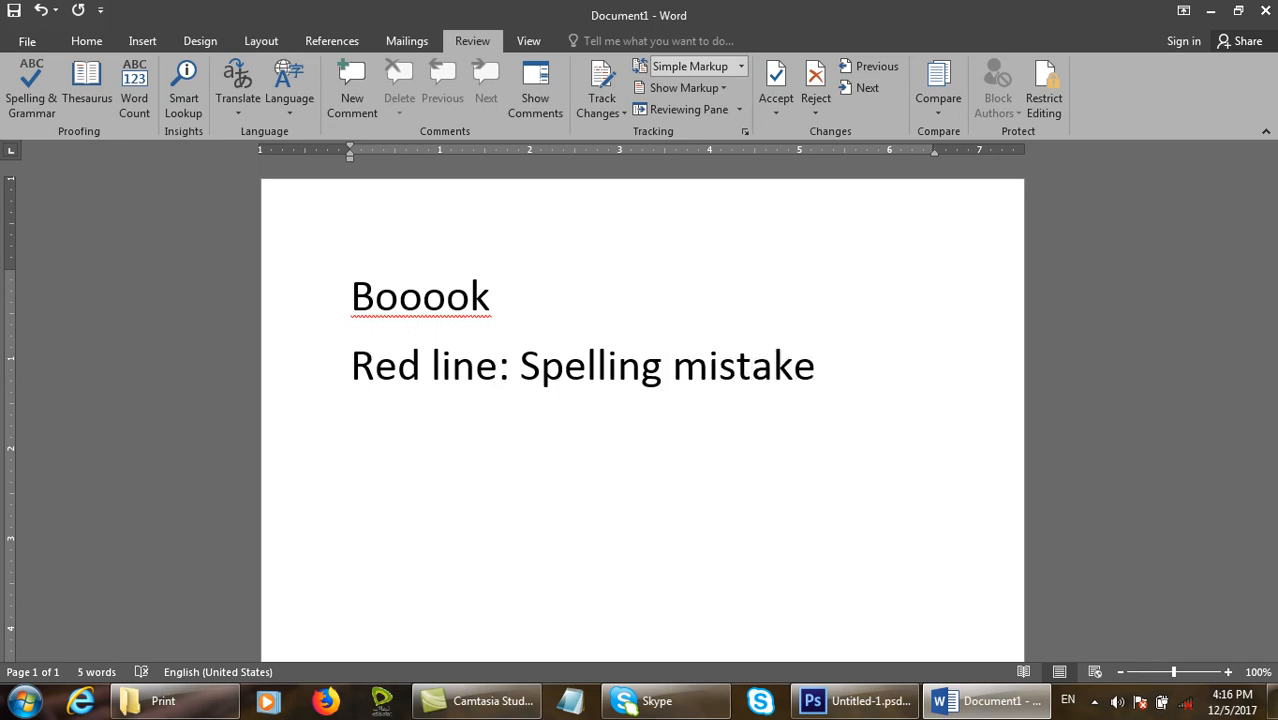
# - Add the grammatically wrong sentence "He are a boy" on a new line
pyautogui.press('Return')
pyautogui.write('He are a vboy')
pyautogui.press('BackSpace')
pyautogui.press('BackSpace')
pyautogui.press('BackSpace')
pyautogui.press('BackSpace')
pyautogui.write('boy')
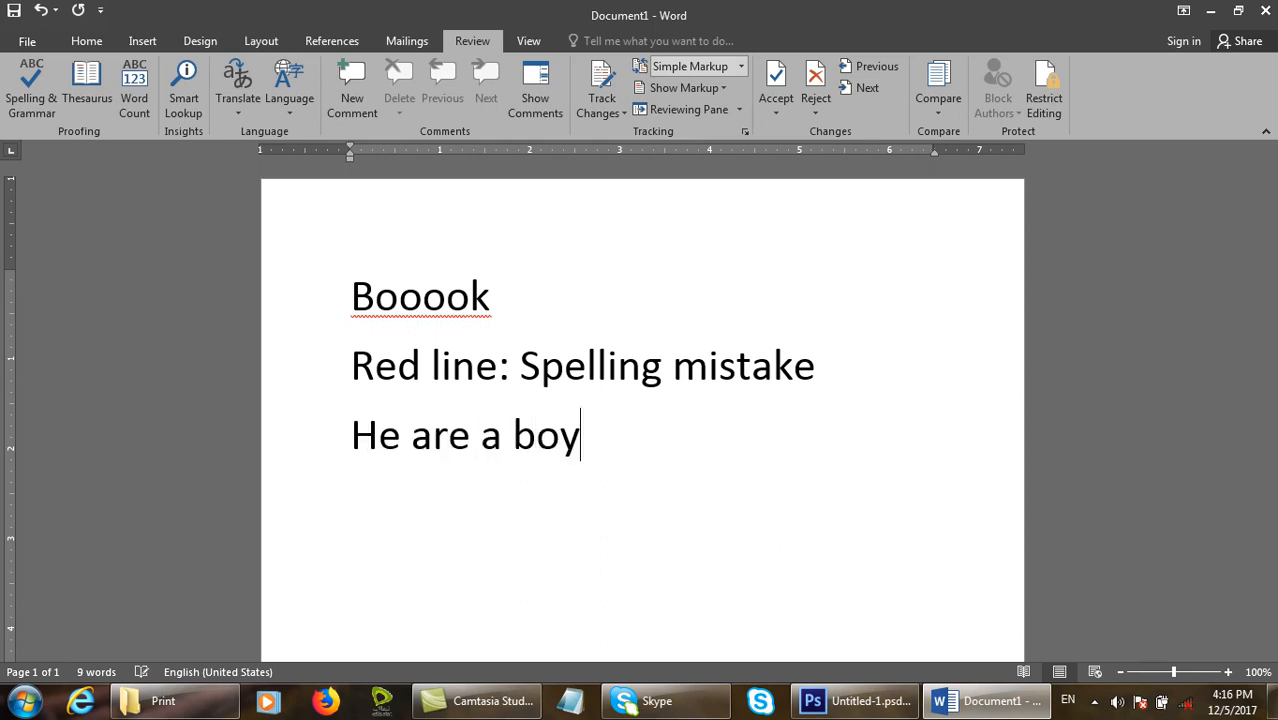
pyautogui.press('Return')
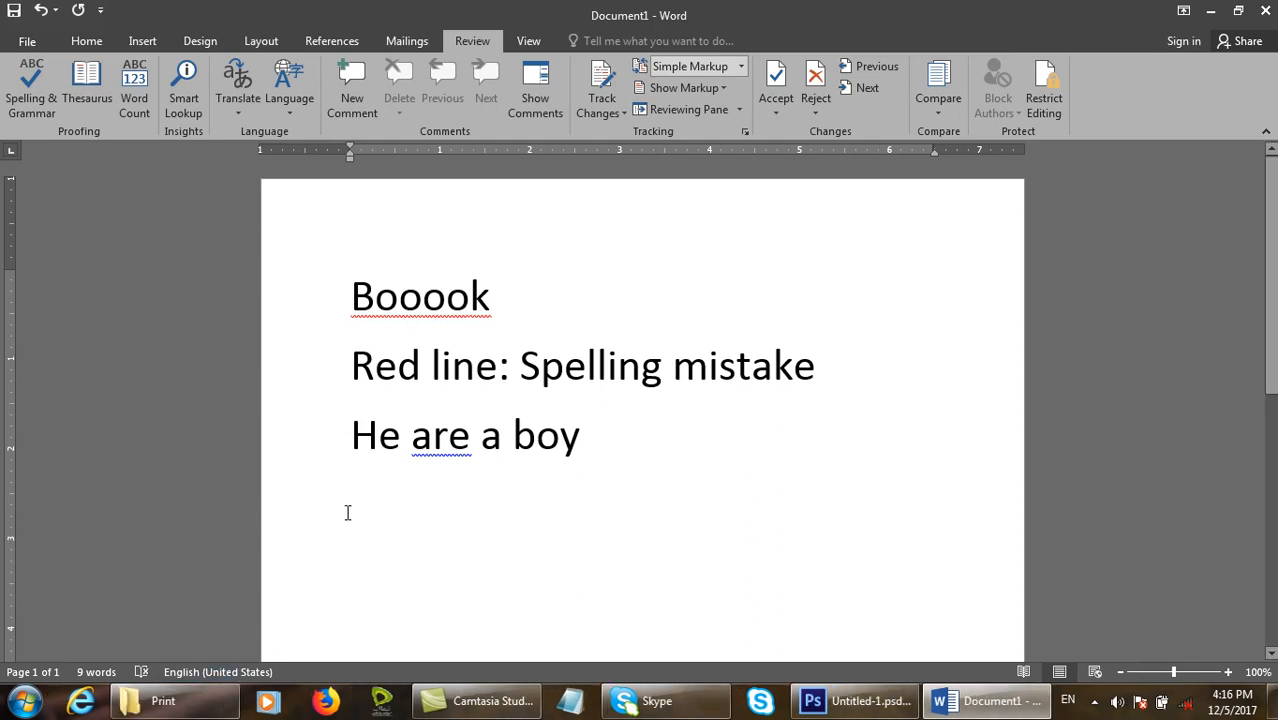
# - Write "Blue line: Grammar mistake" below the sentence "He are a boy"
pyautogui.write('Blue line')
pyautogui.write(': Sp')
pyautogui.press('BackSpace')
pyautogui.press('BackSpace')
pyautogui.write('Gra')
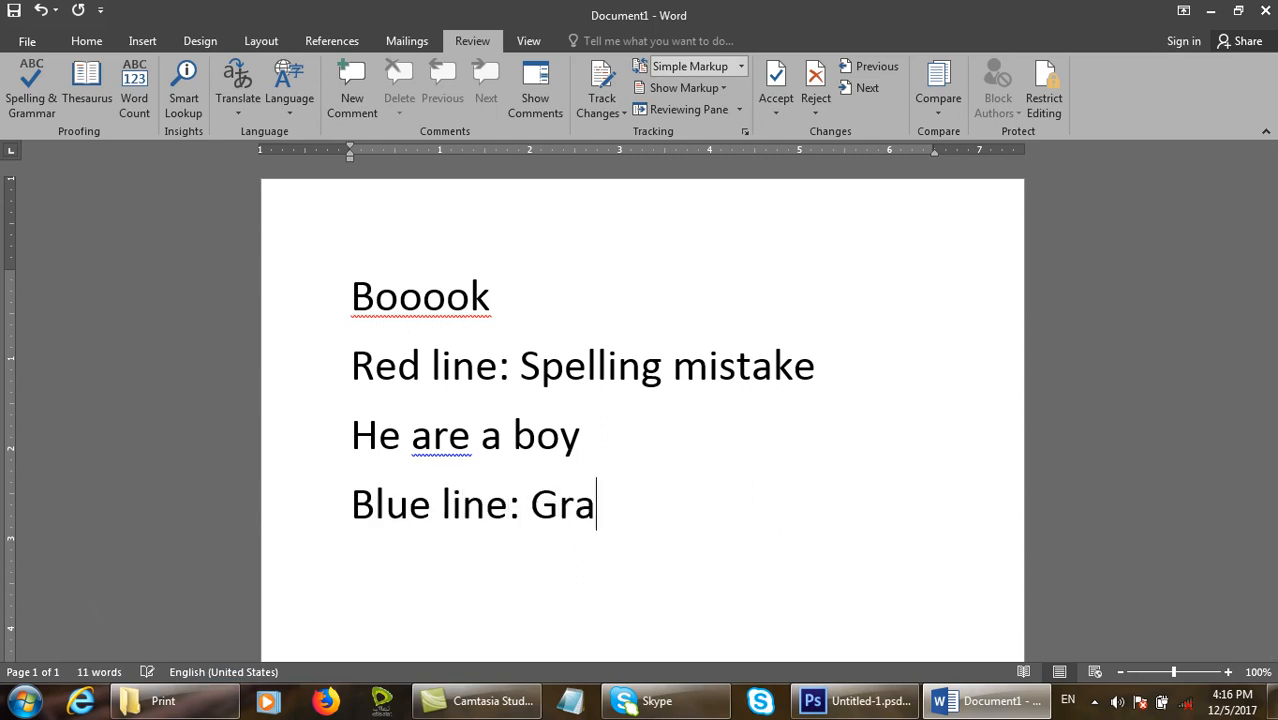
pyautogui.write('mmar mistak')
pyautogui.write('e')
pyautogui.press('Return')
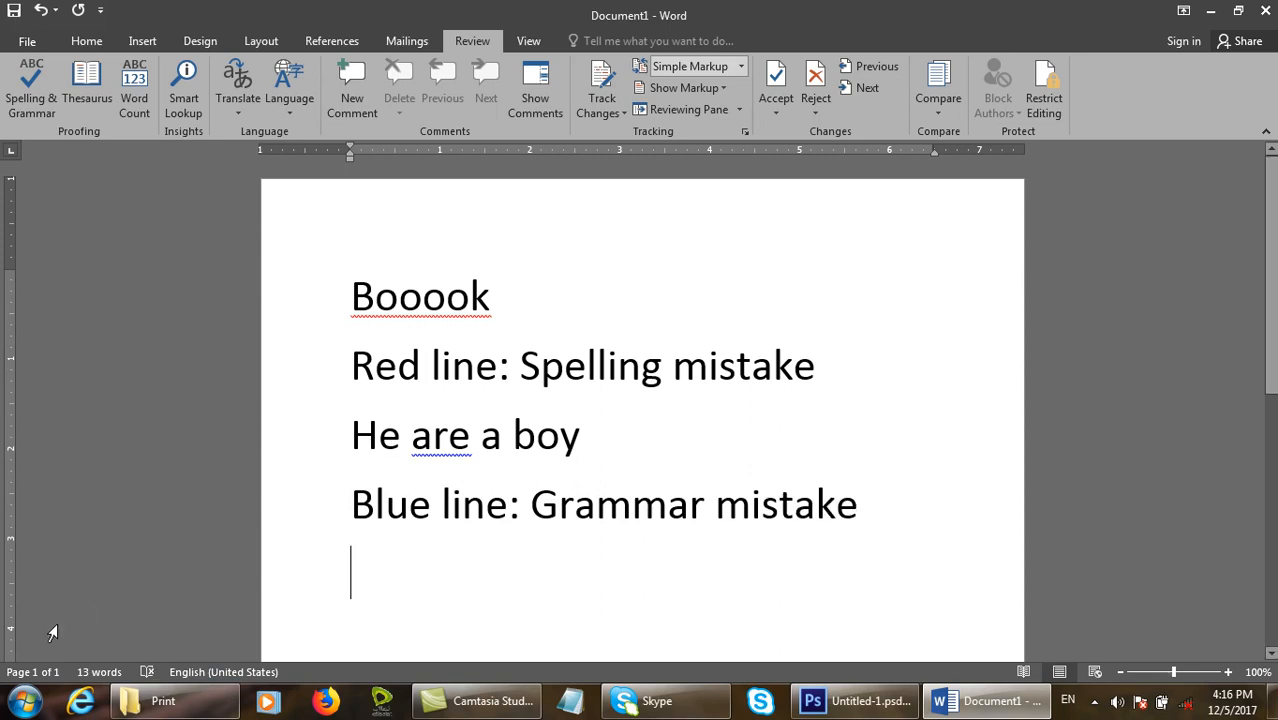
# - Run the spelling and grammar check and replace "Booook" with the suggestion "Book"
pyautogui.click(586, 298)
pyautogui.click(328, 296)
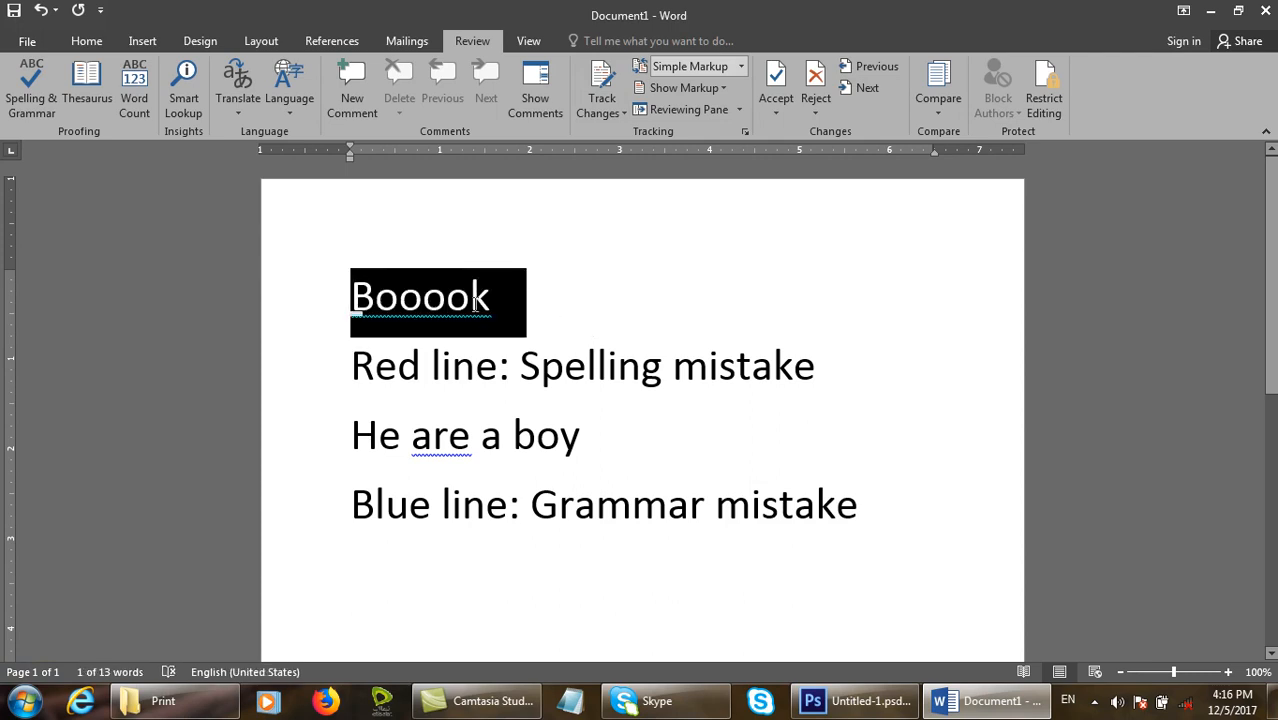
pyautogui.click(597, 366)
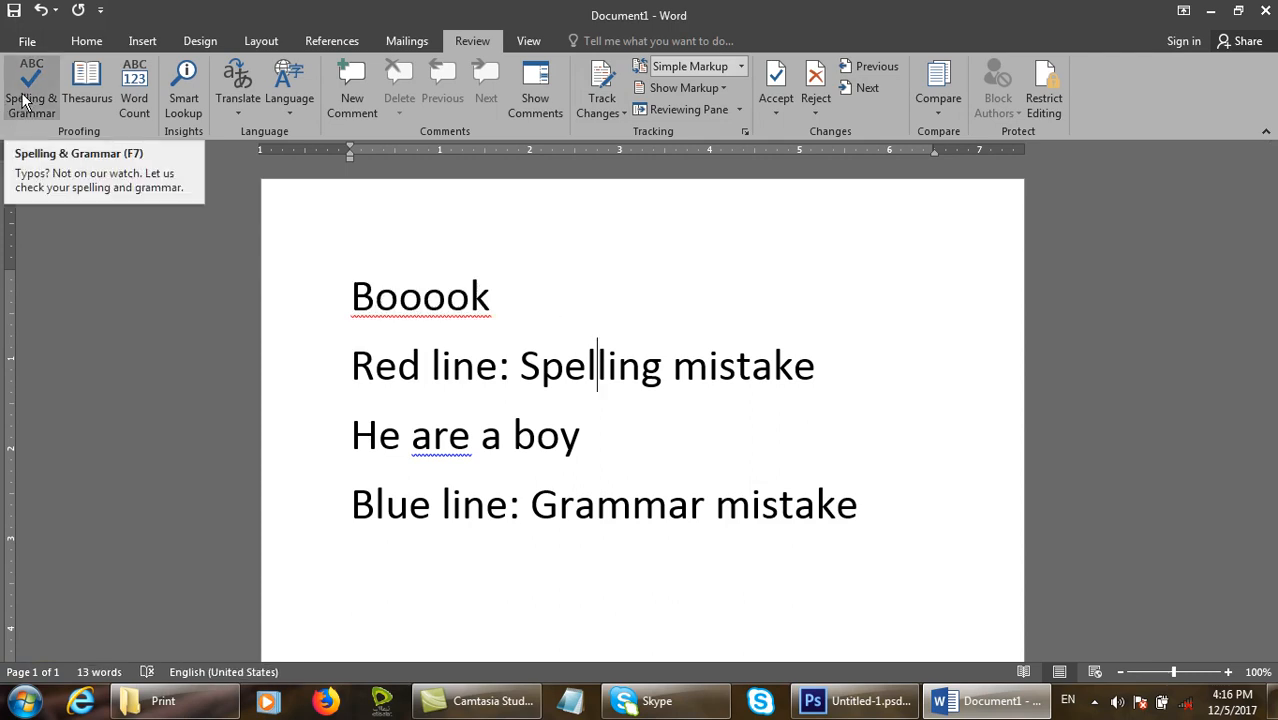
pyautogui.click(491, 292)
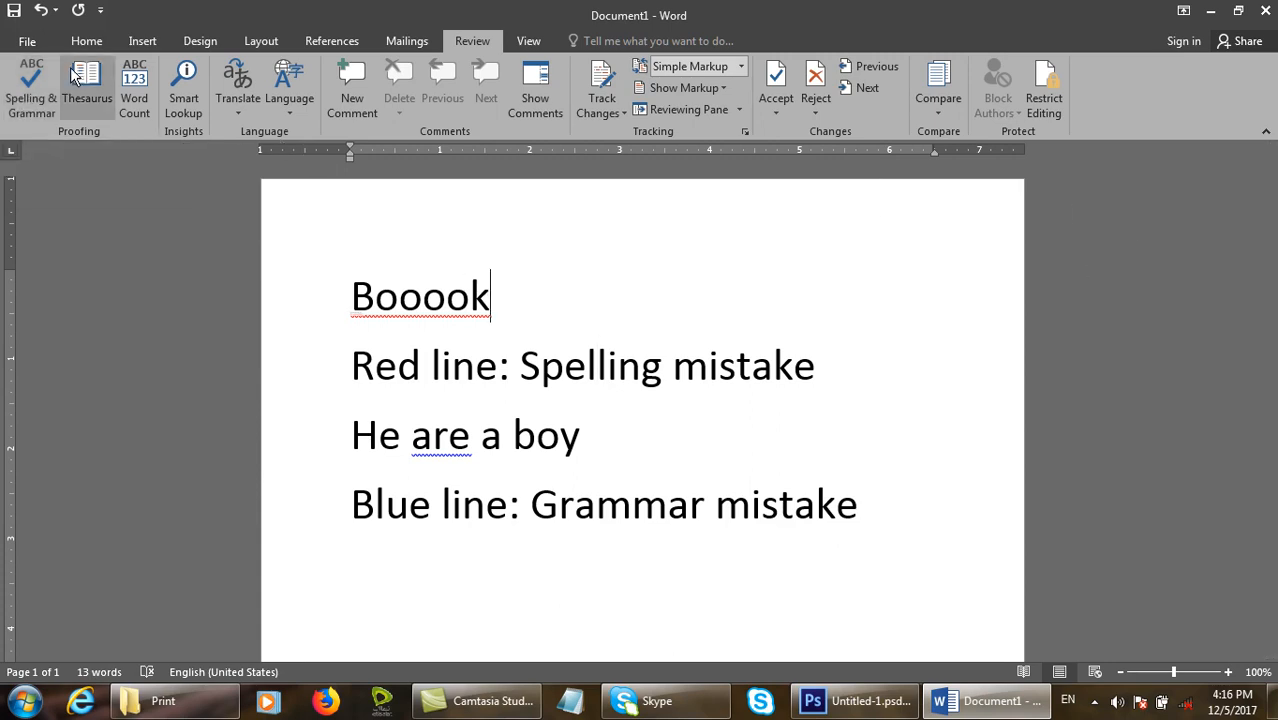
pyautogui.click(40, 93)
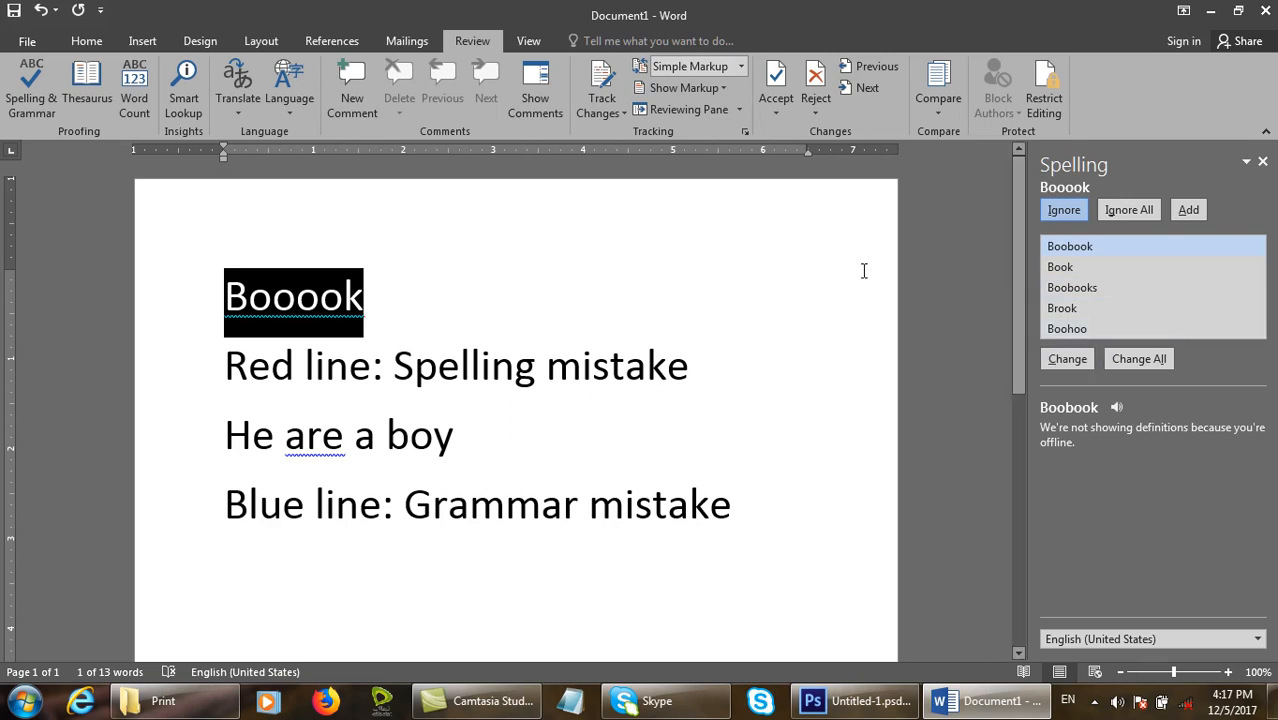
pyautogui.moveTo(184, 247); pyautogui.dragTo(408, 334)
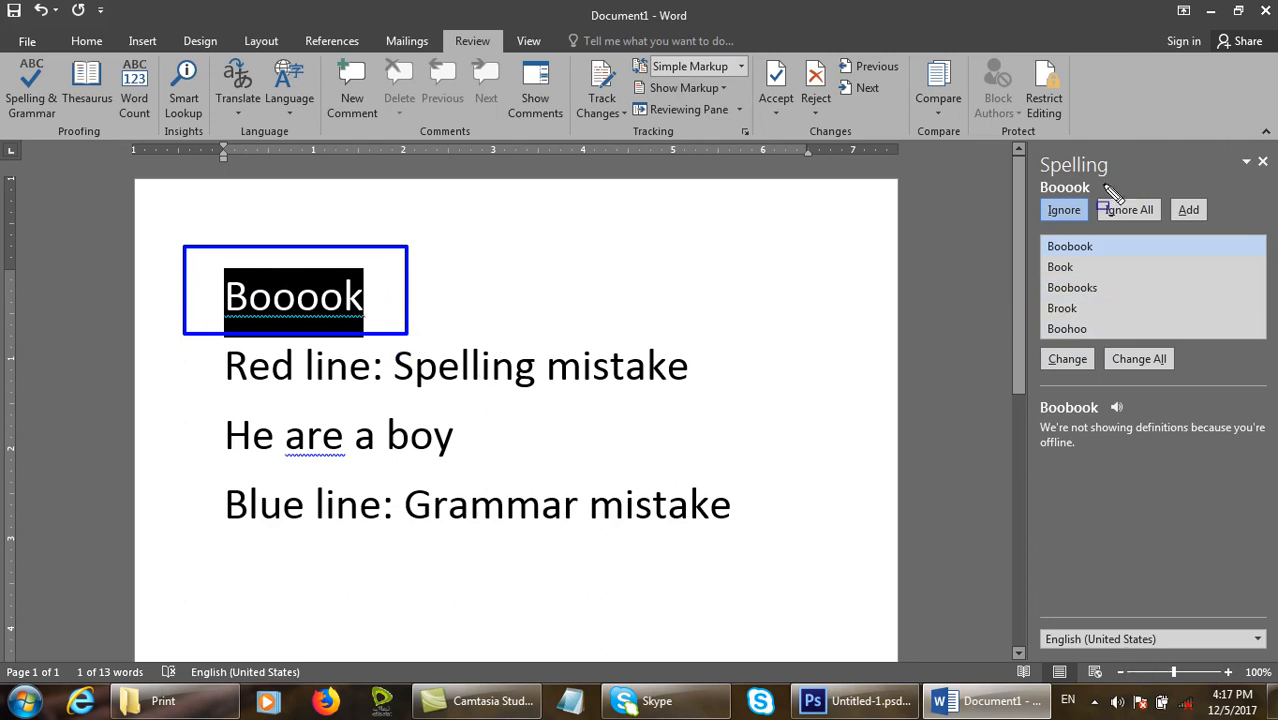
pyautogui.moveTo(1037, 232)
pyautogui.mouseDown()
pyautogui.moveTo(1184, 336)
pyautogui.moveTo(1269, 343)
pyautogui.mouseUp()
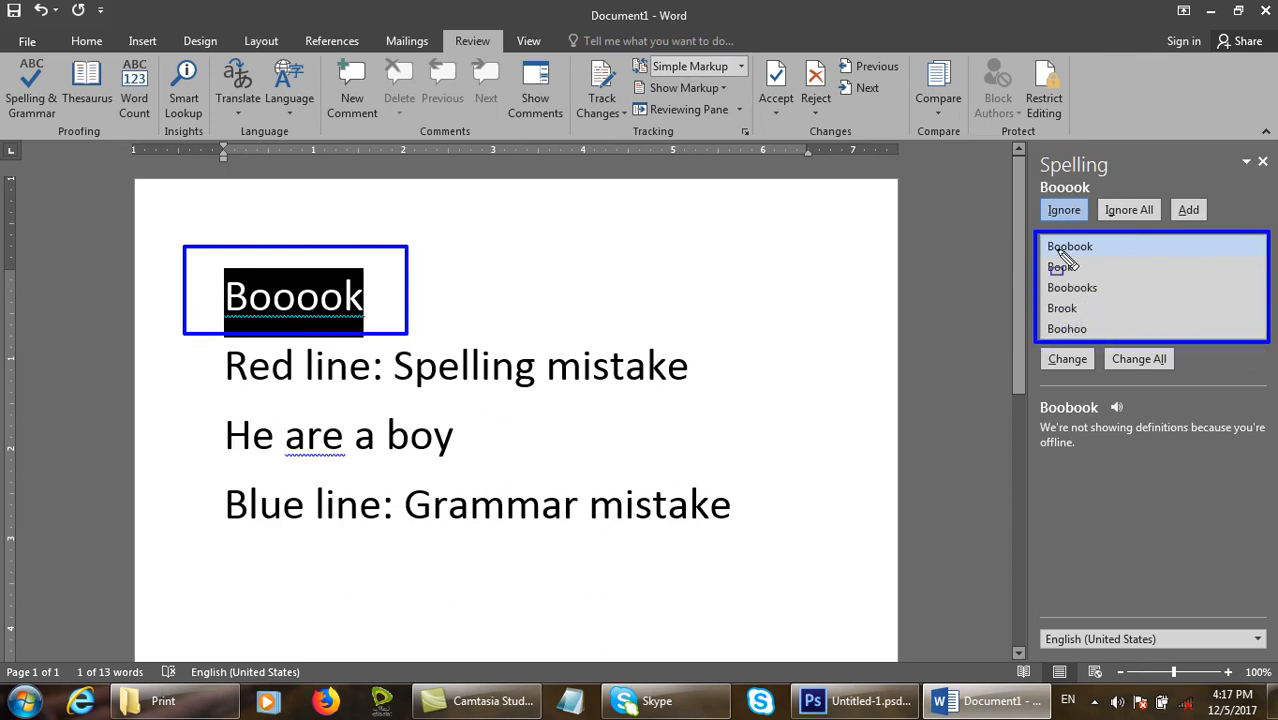
pyautogui.press('Escape')
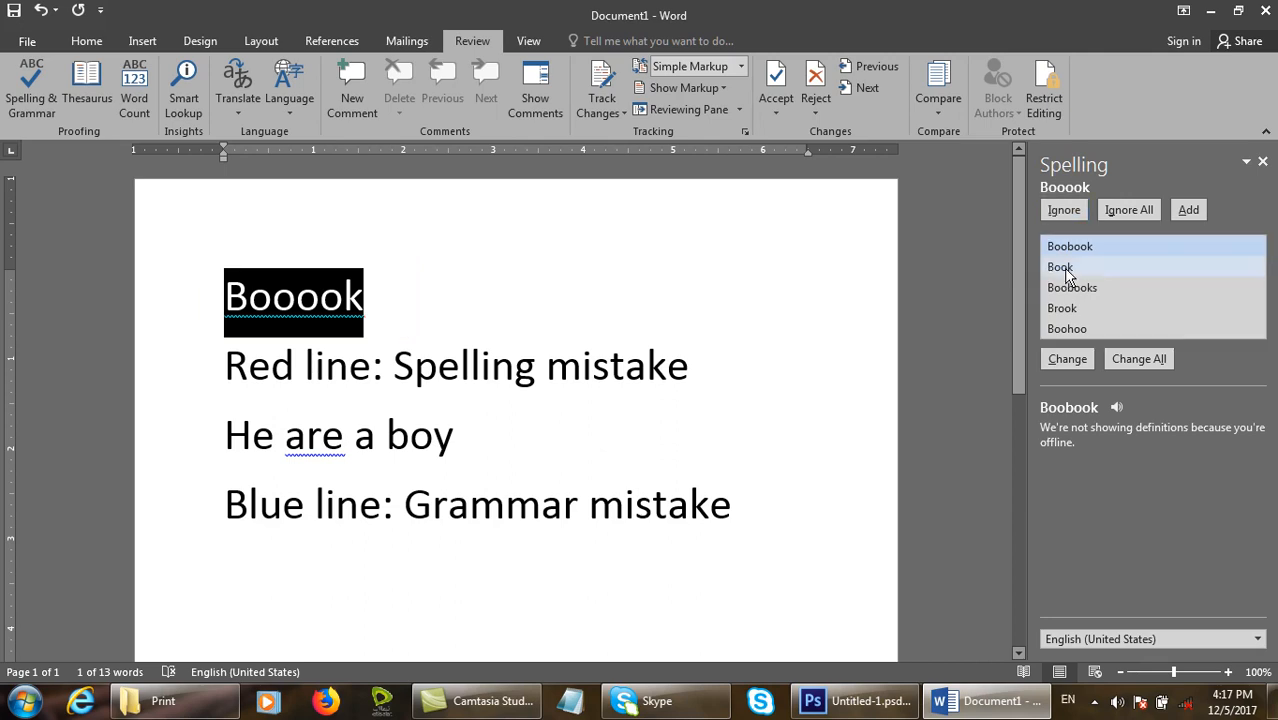
pyautogui.click(1063, 268)
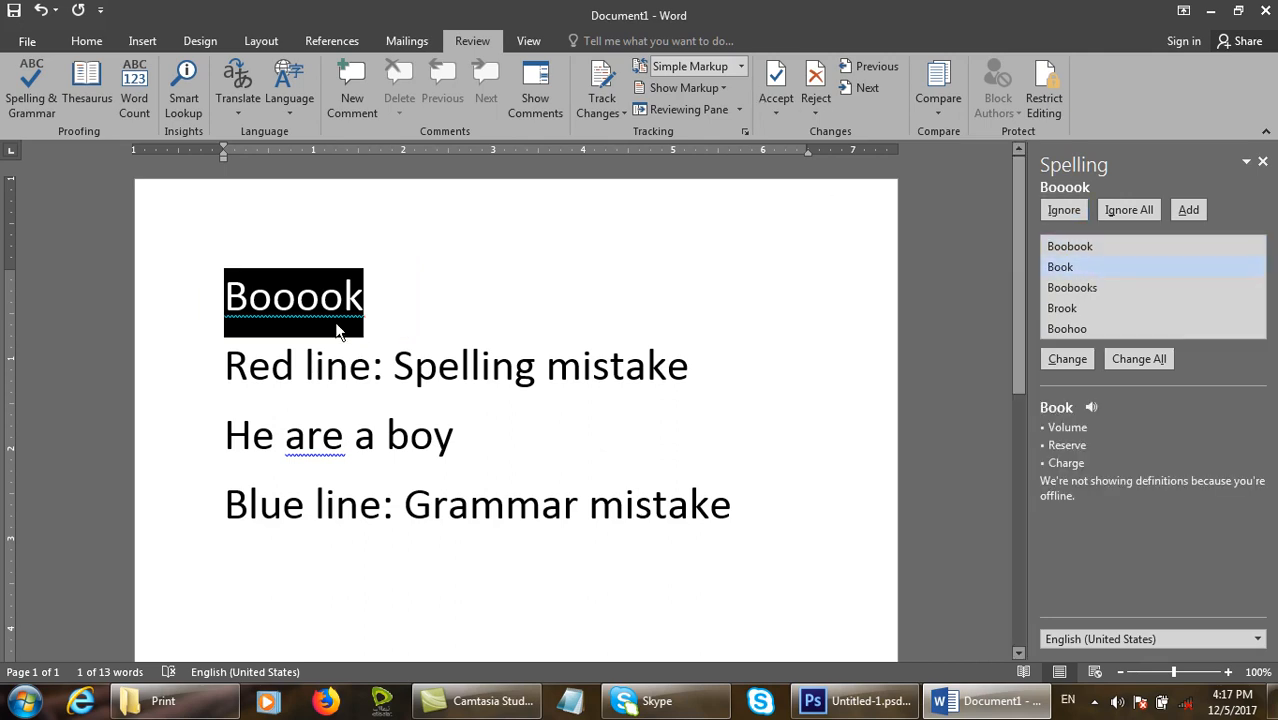
pyautogui.click(1067, 360)
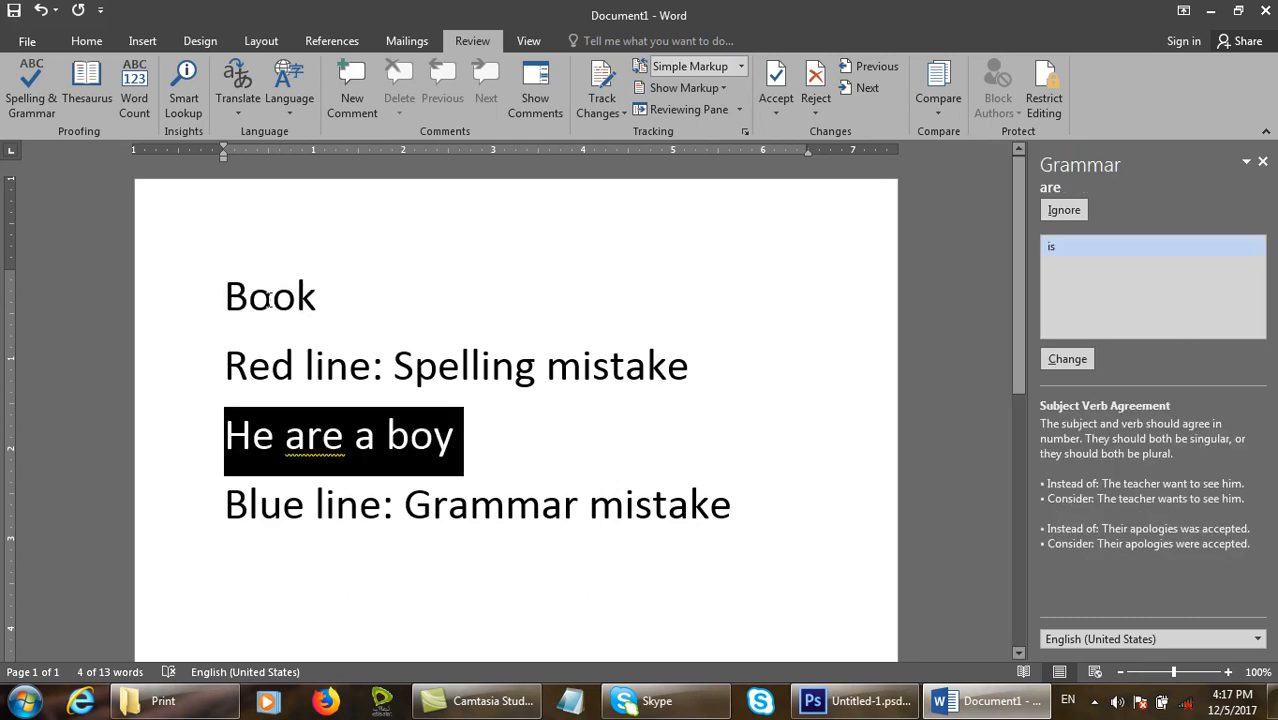
# - Accept the suggestion "is" in place of "are" in "He are a boy" and run the spelling and grammar check again
pyautogui.click(1048, 250)
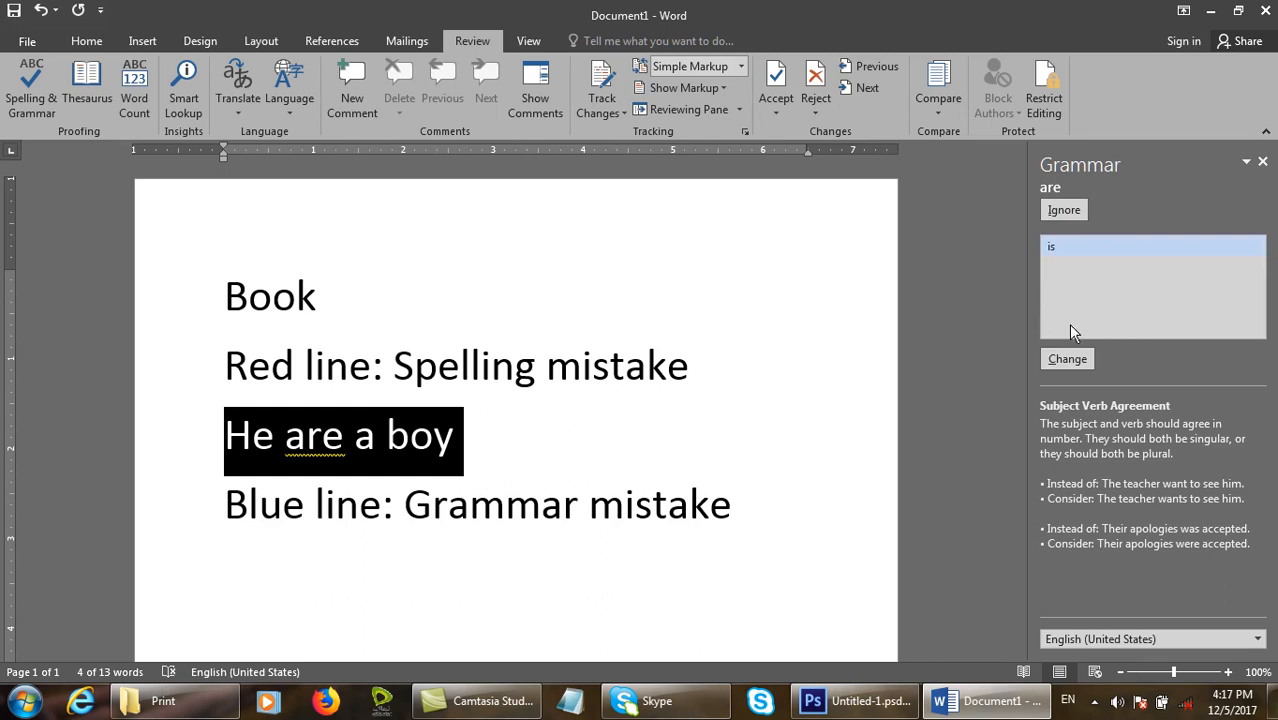
pyautogui.click(1064, 359)
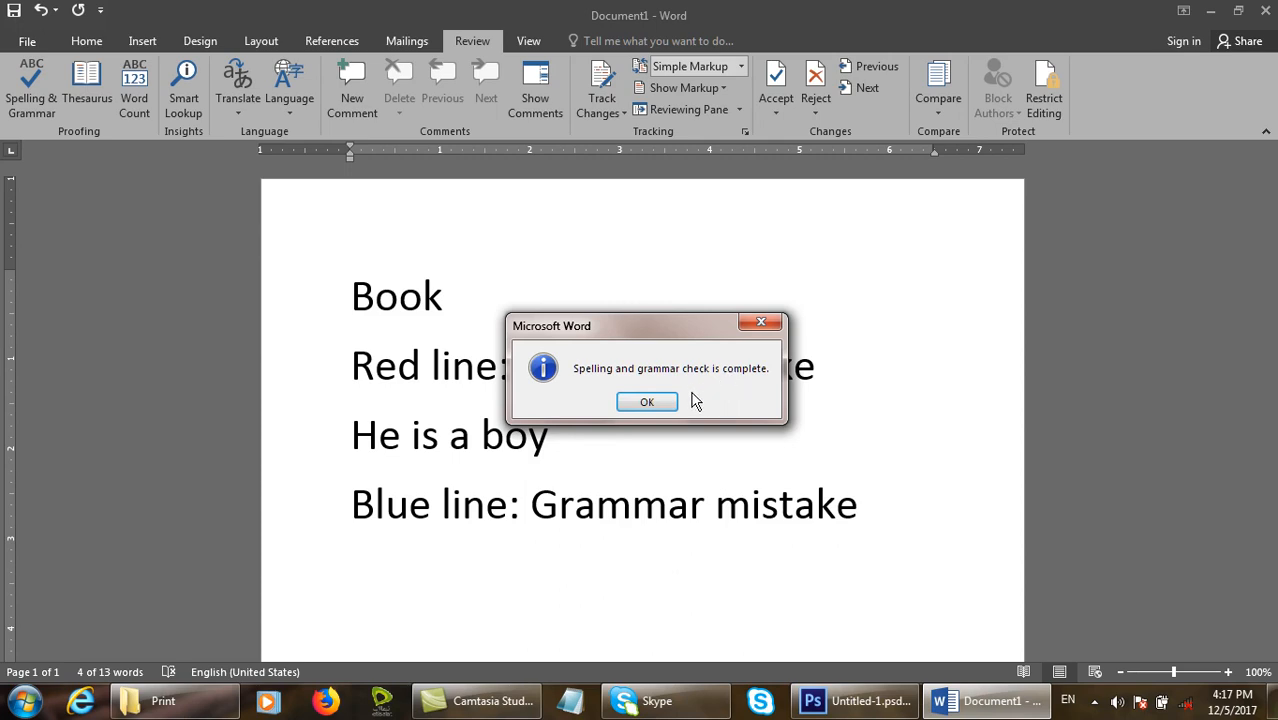
pyautogui.click(655, 404)
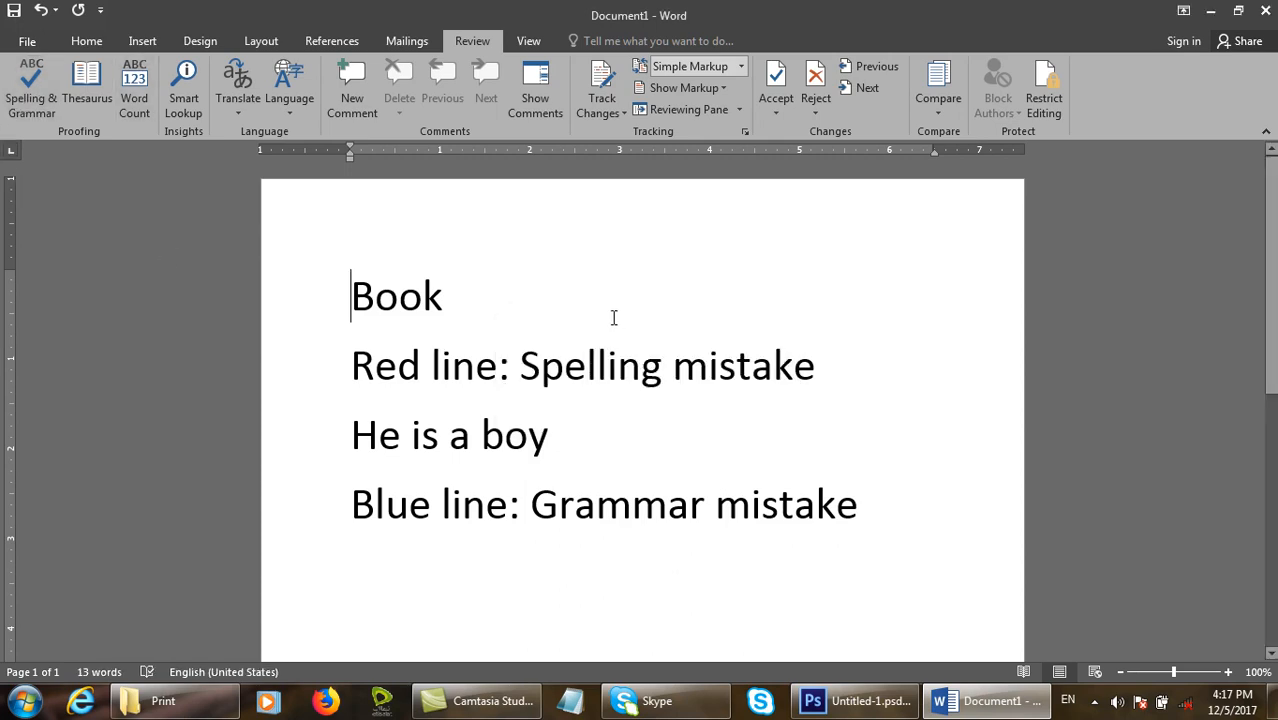
pyautogui.click(40, 100)
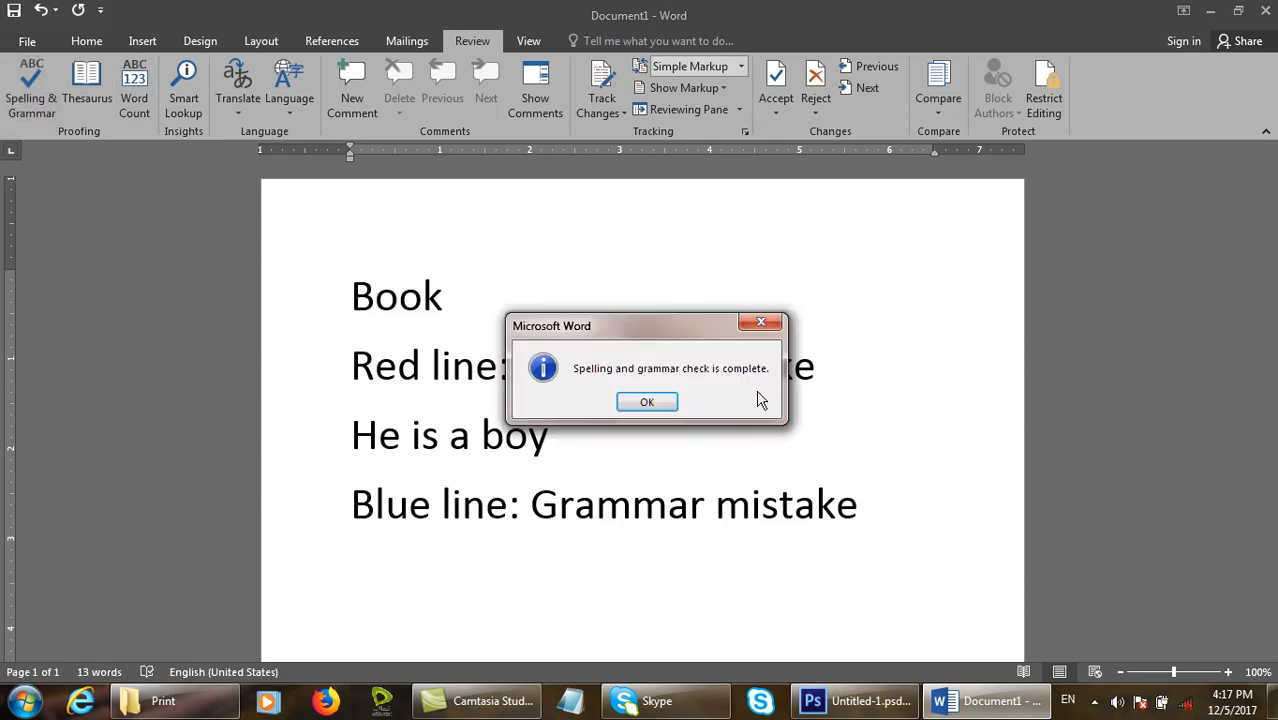
pyautogui.click(647, 404)
# - Add four more lines below the last sentence, each containing the misspelled word "booook"
pyautogui.click(913, 502)
pyautogui.press('Return')
pyautogui.write('booook')
pyautogui.press('Return')
pyautogui.write('\x08')
pyautogui.press('BackSpace')
pyautogui.press('BackSpace')
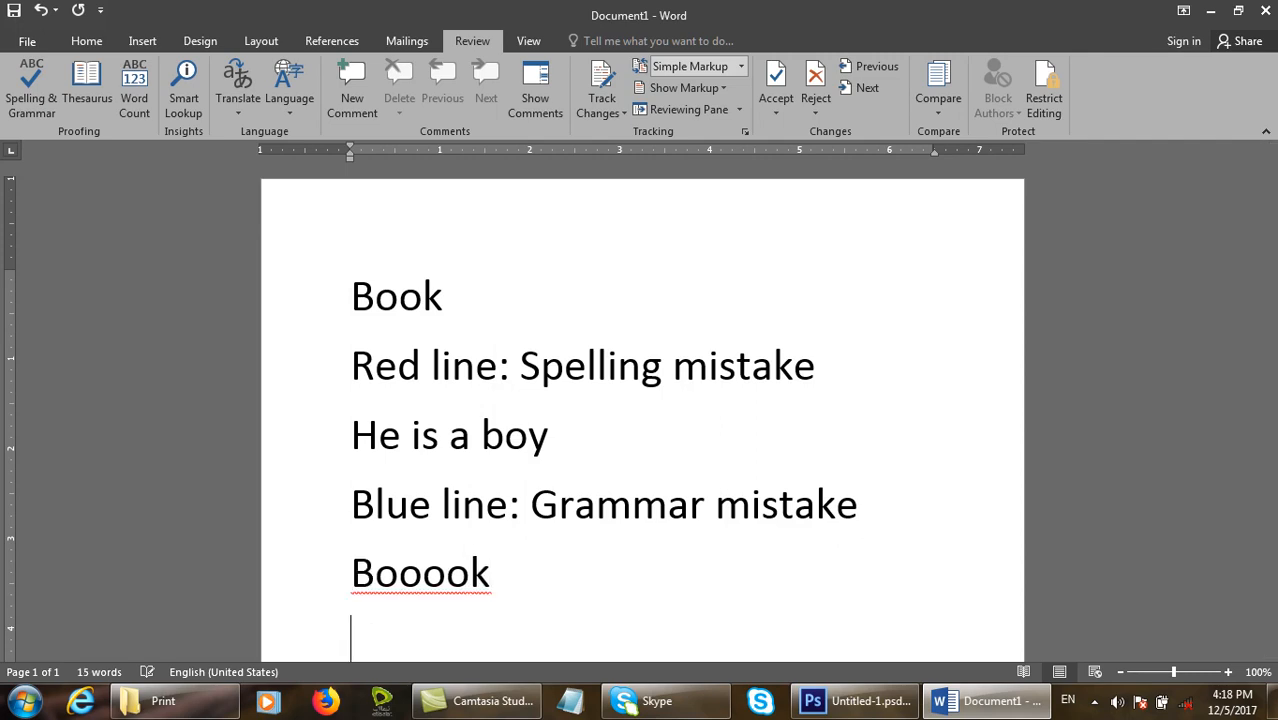
pyautogui.write('booook')
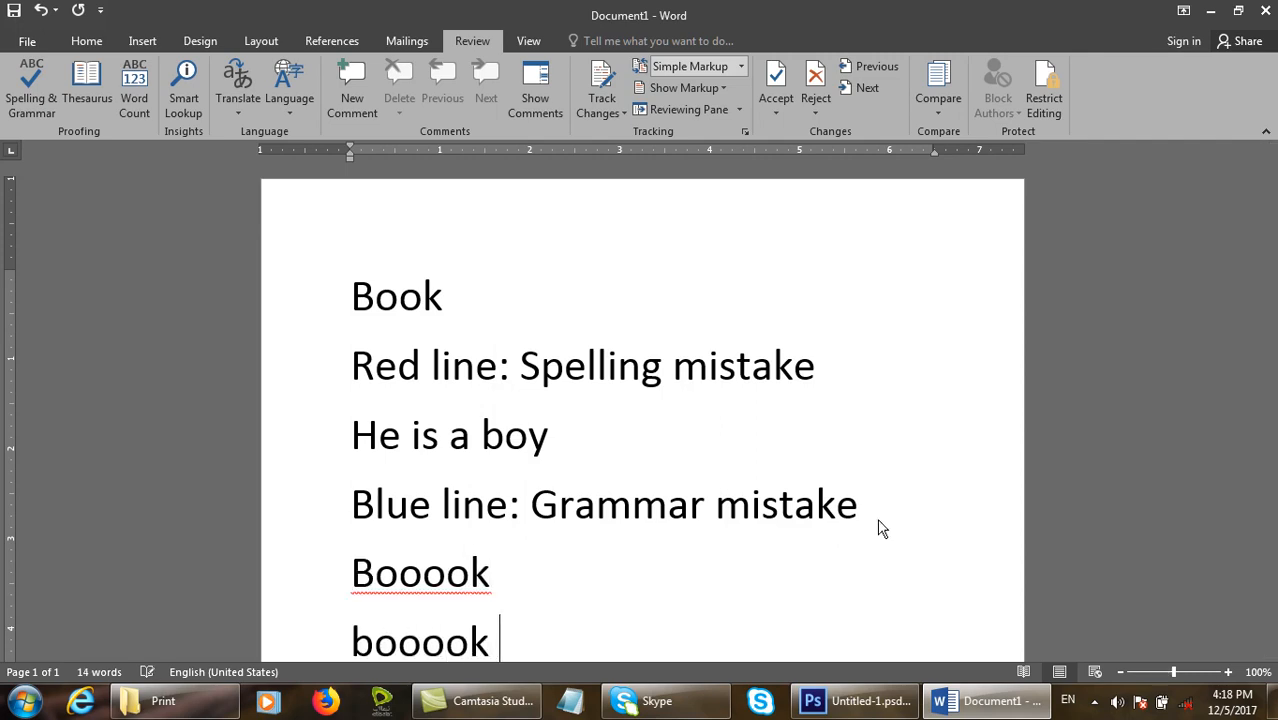
pyautogui.press('Return')
pyautogui.write('booook bo')
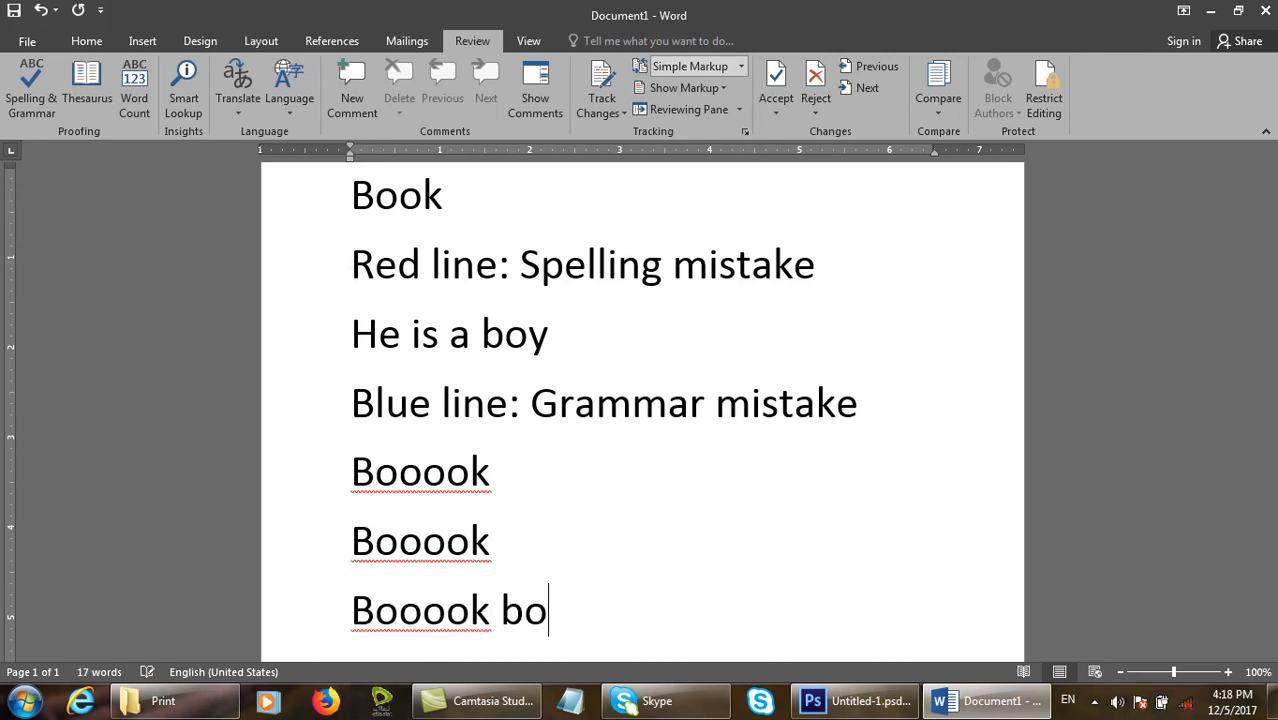
pyautogui.press('BackSpace')
pyautogui.press('BackSpace')
pyautogui.press('Return')
pyautogui.write('booook')
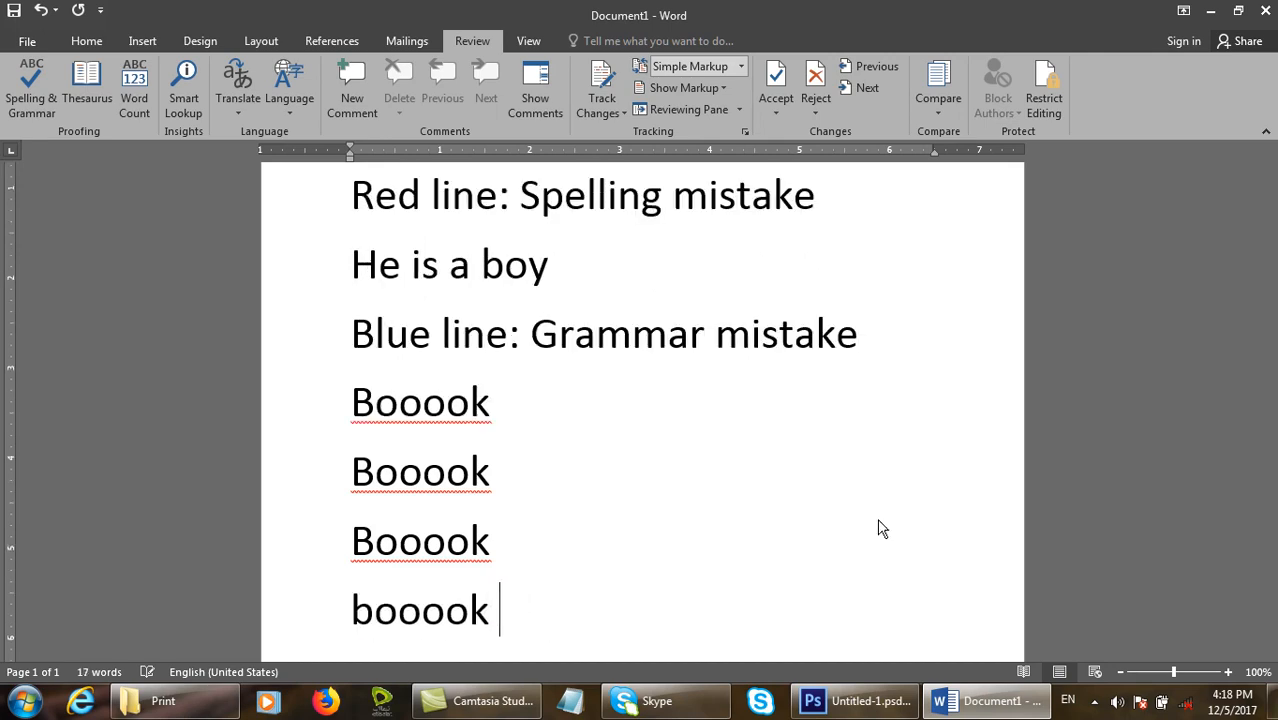
pyautogui.press('Return')
# - Run the spelling check and replace all occurrences of "Booook" with "Book" at once
pyautogui.click(31, 90)
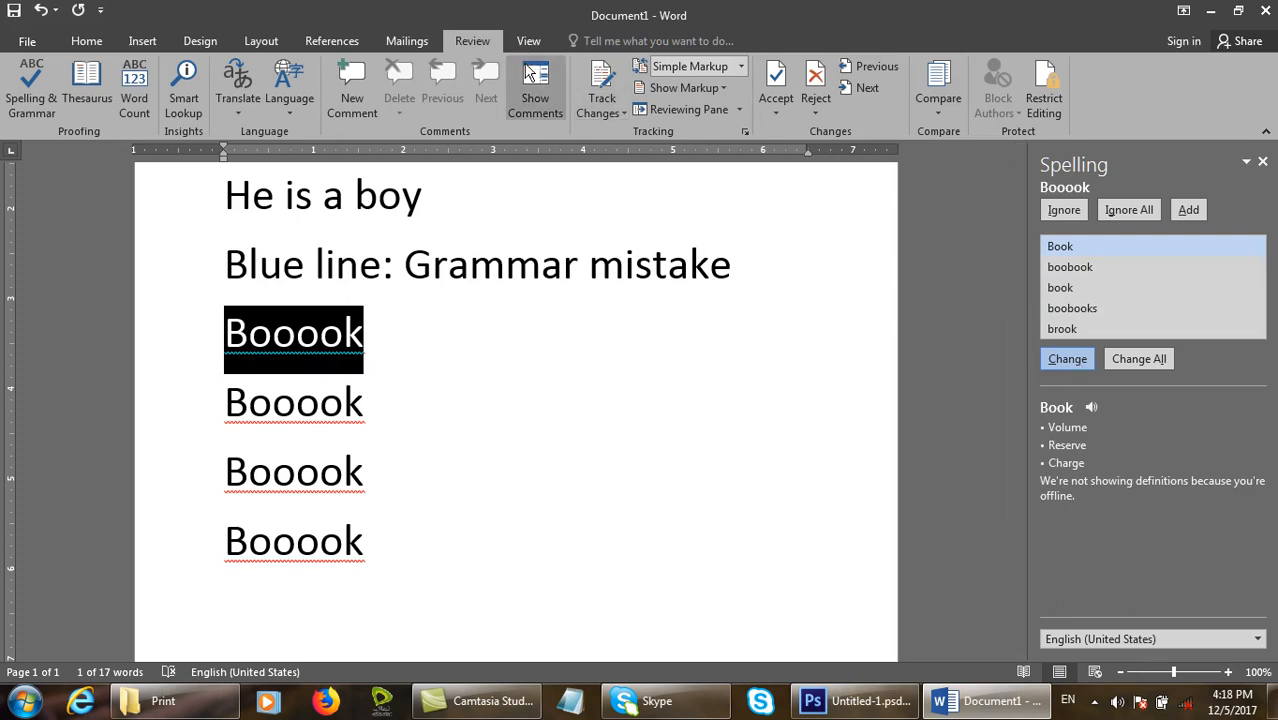
pyautogui.moveTo(196, 295); pyautogui.dragTo(436, 619)
pyautogui.moveTo(1038, 233)
pyautogui.mouseDown()
pyautogui.moveTo(1146, 256)
pyautogui.moveTo(1258, 254)
pyautogui.mouseUp()
pyautogui.moveTo(1104, 339)
pyautogui.mouseDown()
pyautogui.moveTo(1108, 366)
pyautogui.moveTo(1185, 375)
pyautogui.mouseUp()
pyautogui.press('Escape')
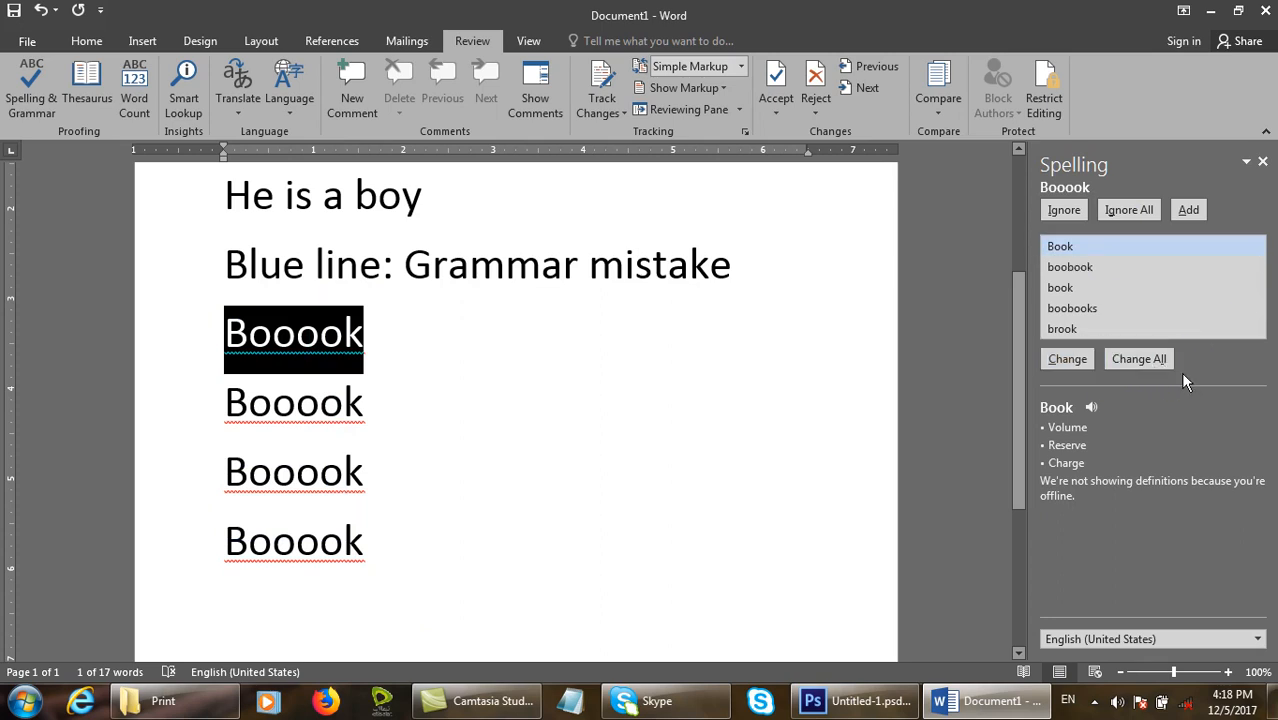
pyautogui.click(1145, 359)
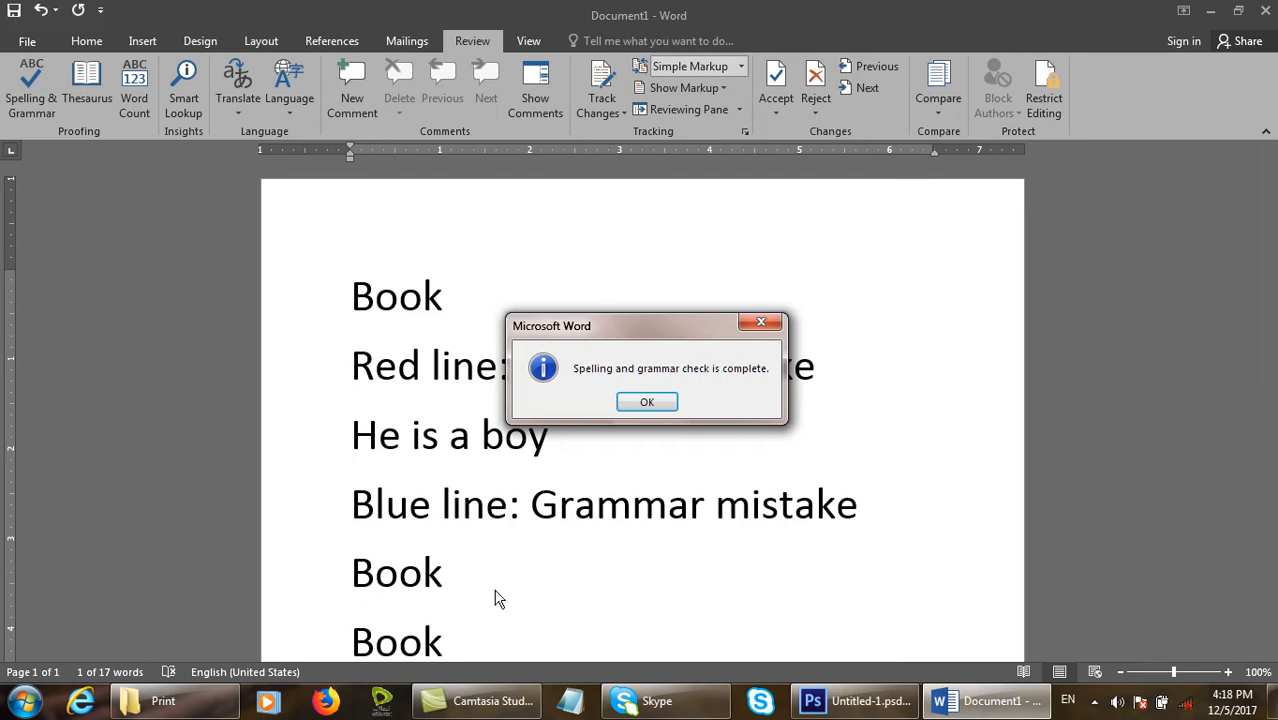
# - Dismiss the completed check and undo the last change-all replacement of "Booook"
pyautogui.click(670, 402)
pyautogui.scroll(-3, 659, 495)
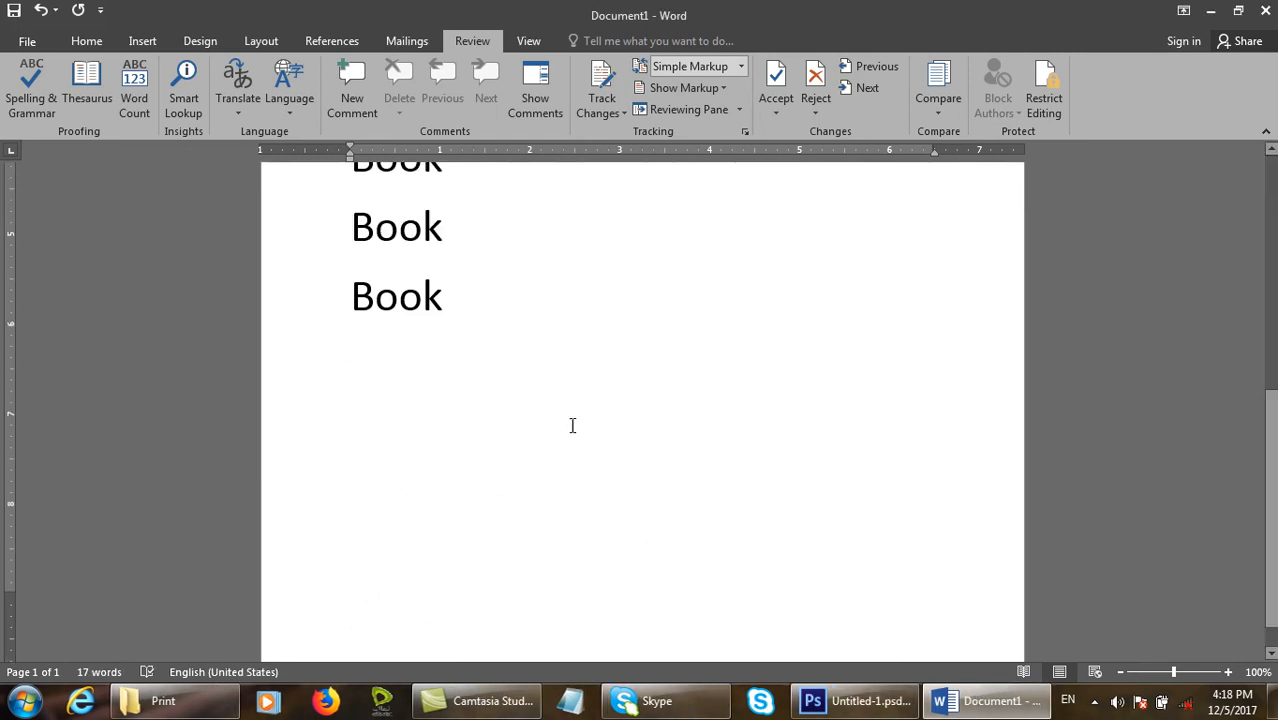
pyautogui.hotkey('ctrl', 'z')
# - Run the spelling check, ignore the first "Booook" once and all remaining occurrences, and check the document again
pyautogui.click(46, 99)
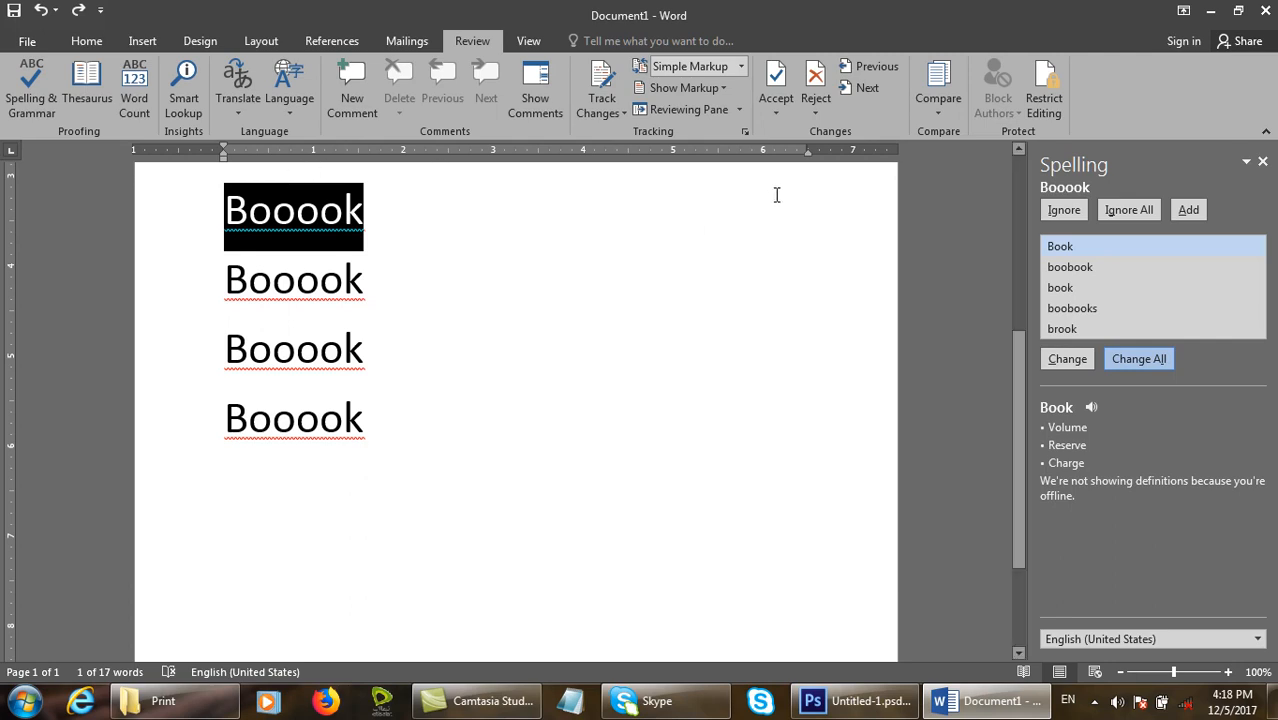
pyautogui.click(1064, 210)
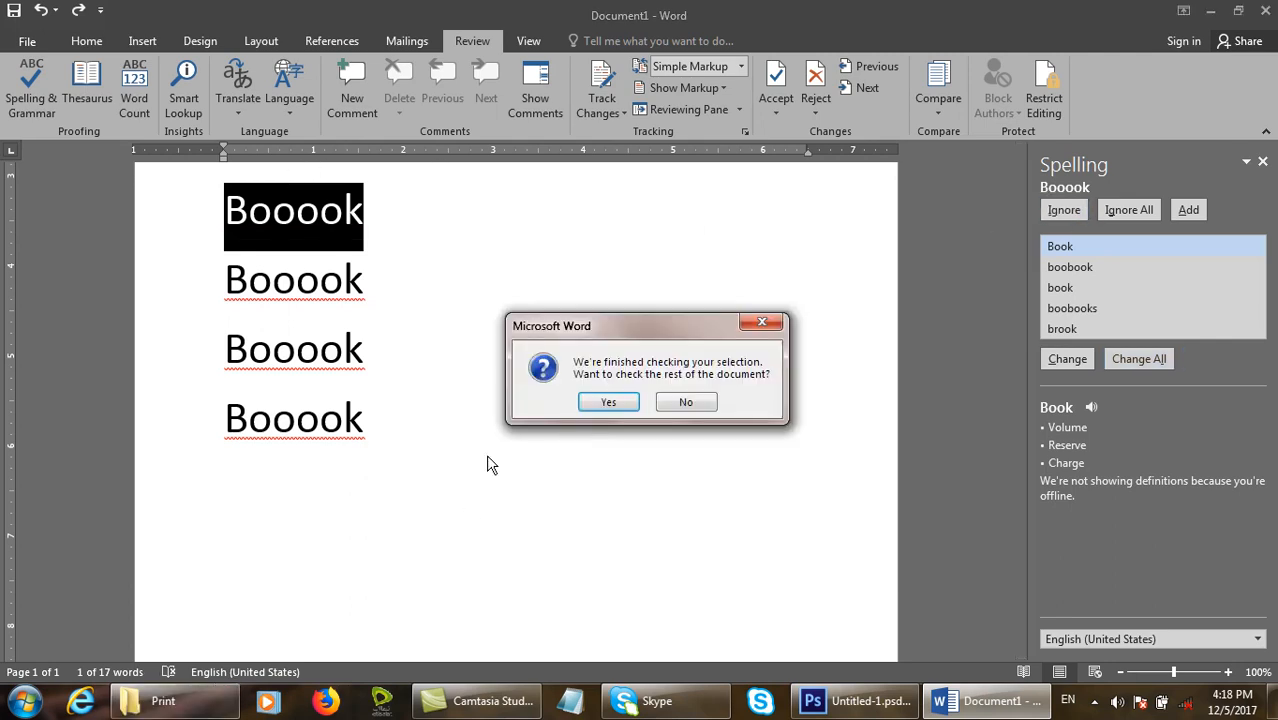
pyautogui.click(607, 402)
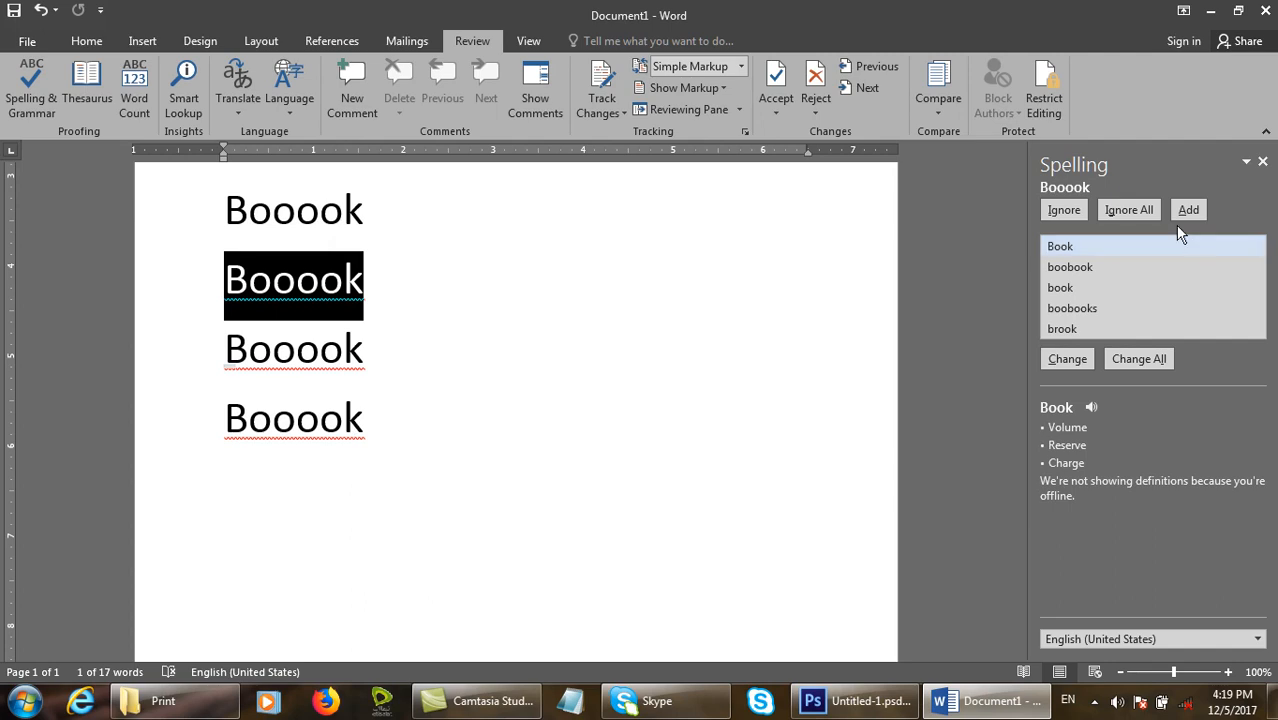
pyautogui.click(1143, 211)
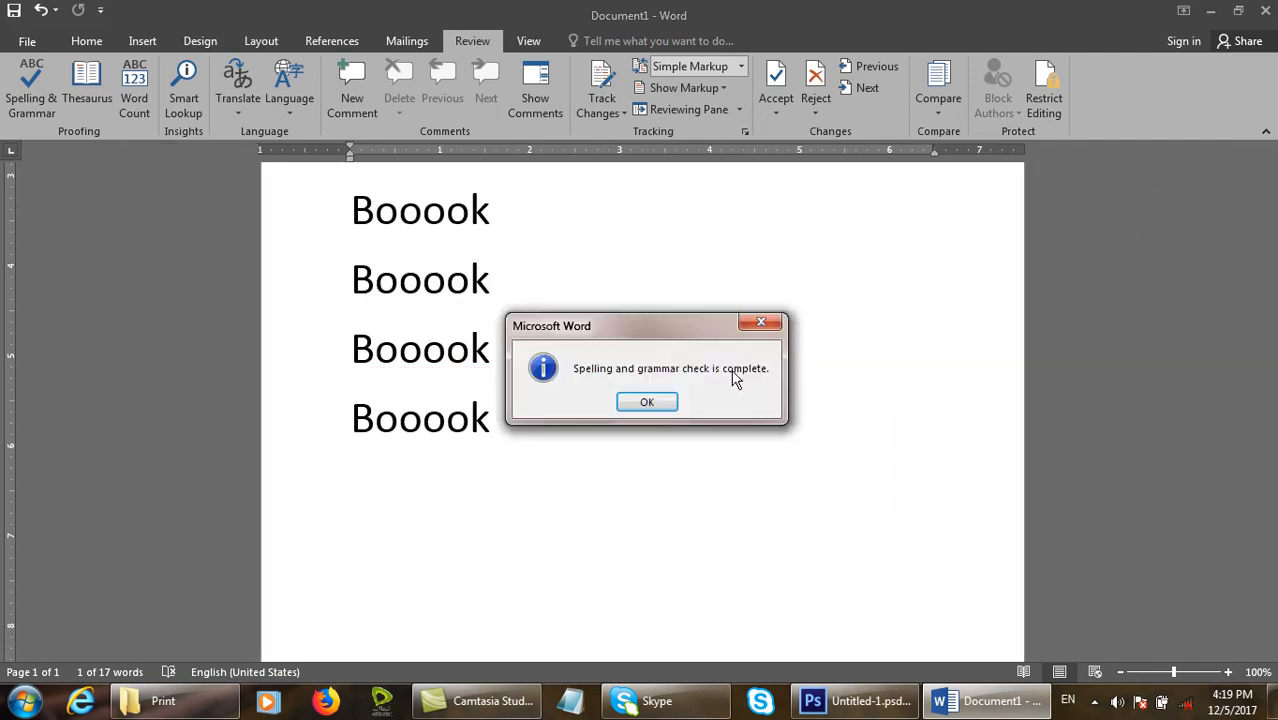
pyautogui.click(648, 402)
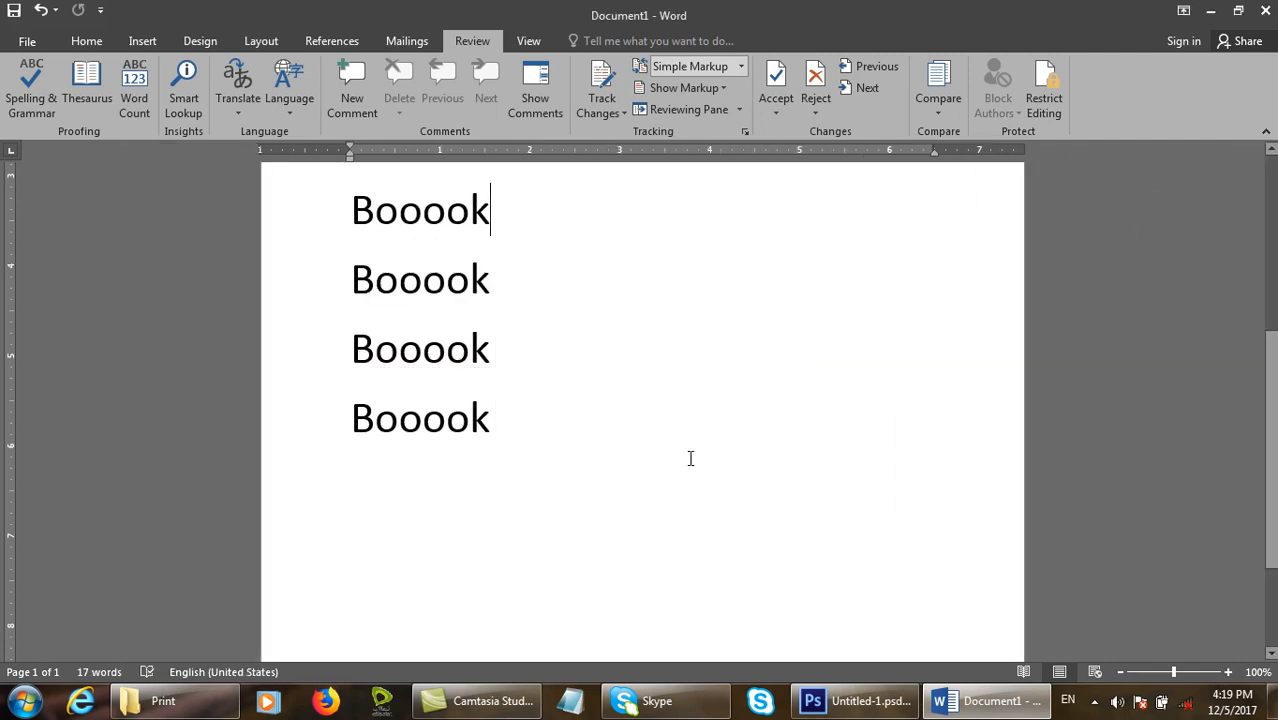
pyautogui.click(50, 106)
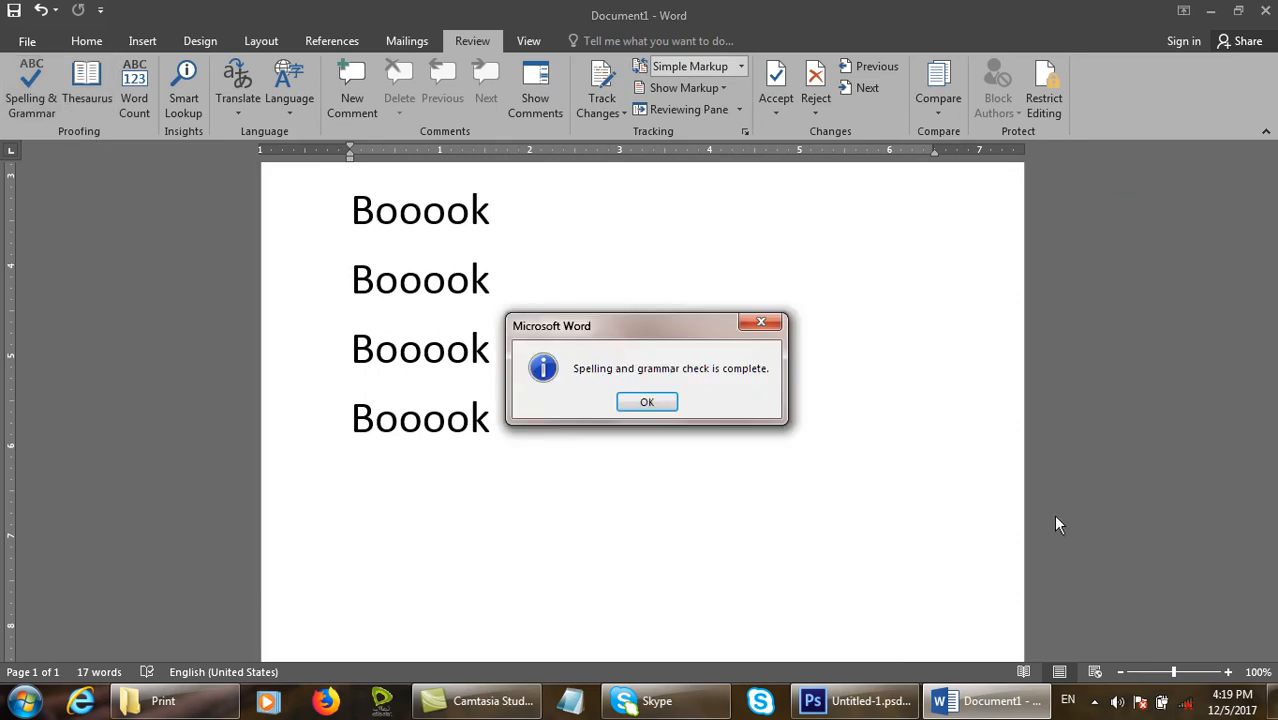
pyautogui.click(630, 402)
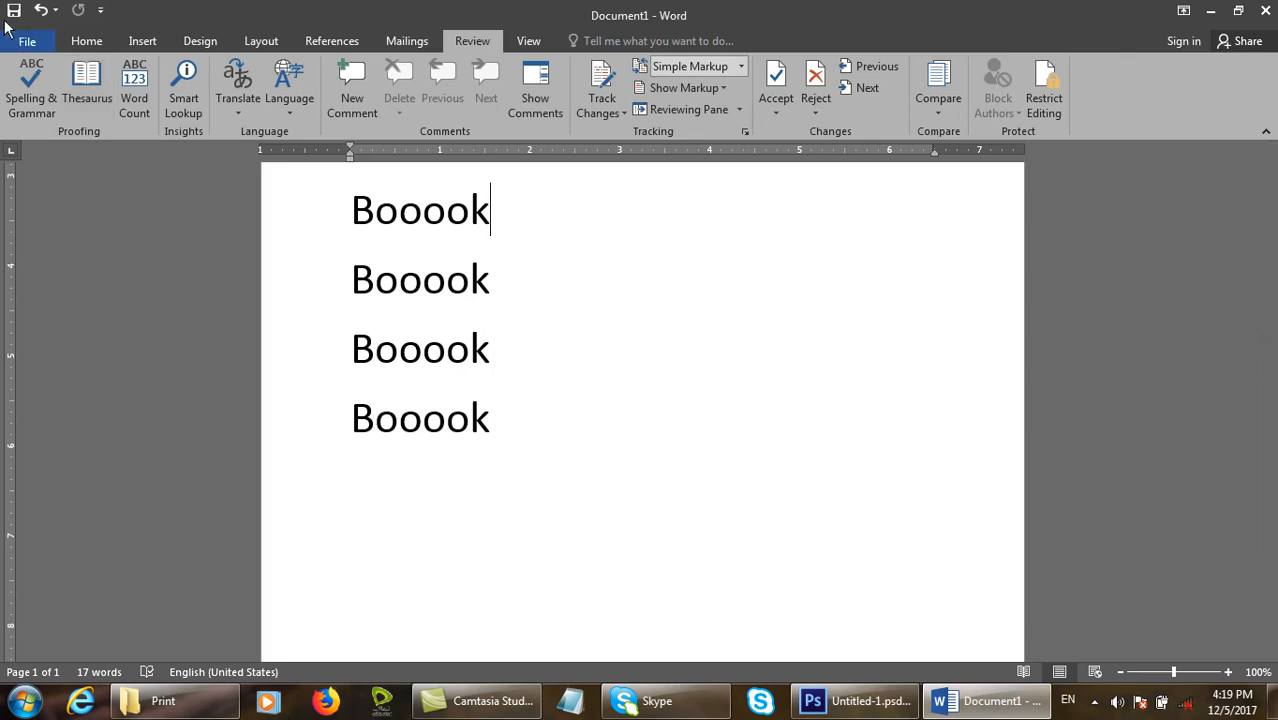
# - Undo ignoring "Booook", rerun the spelling check and close the Spelling pane
pyautogui.click(38, 110)
pyautogui.click(57, 90)
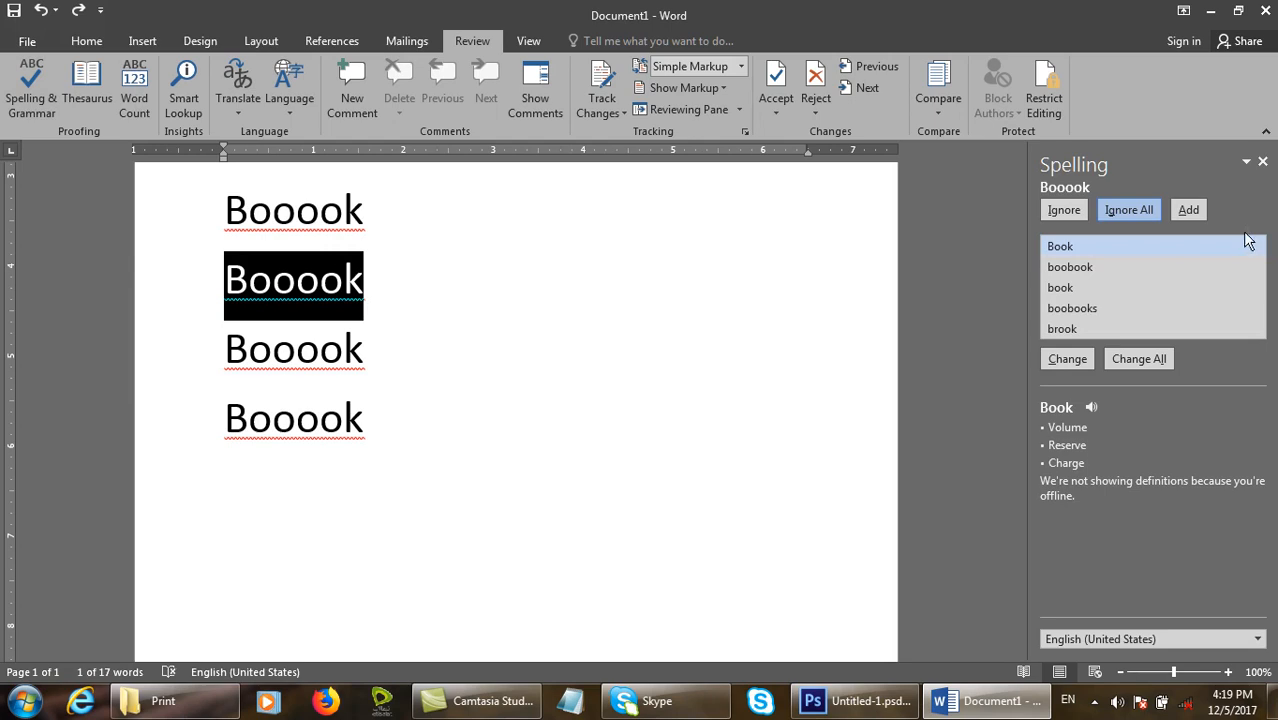
pyautogui.click(1263, 164)
# - Replace the four "Booook" lines below "Blue line: Grammar mistake" with the single word "The"
pyautogui.moveTo(536, 439); pyautogui.dragTo(454, 126)
pyautogui.moveTo(542, 491); pyautogui.dragTo(375, 240)
pyautogui.write('t')
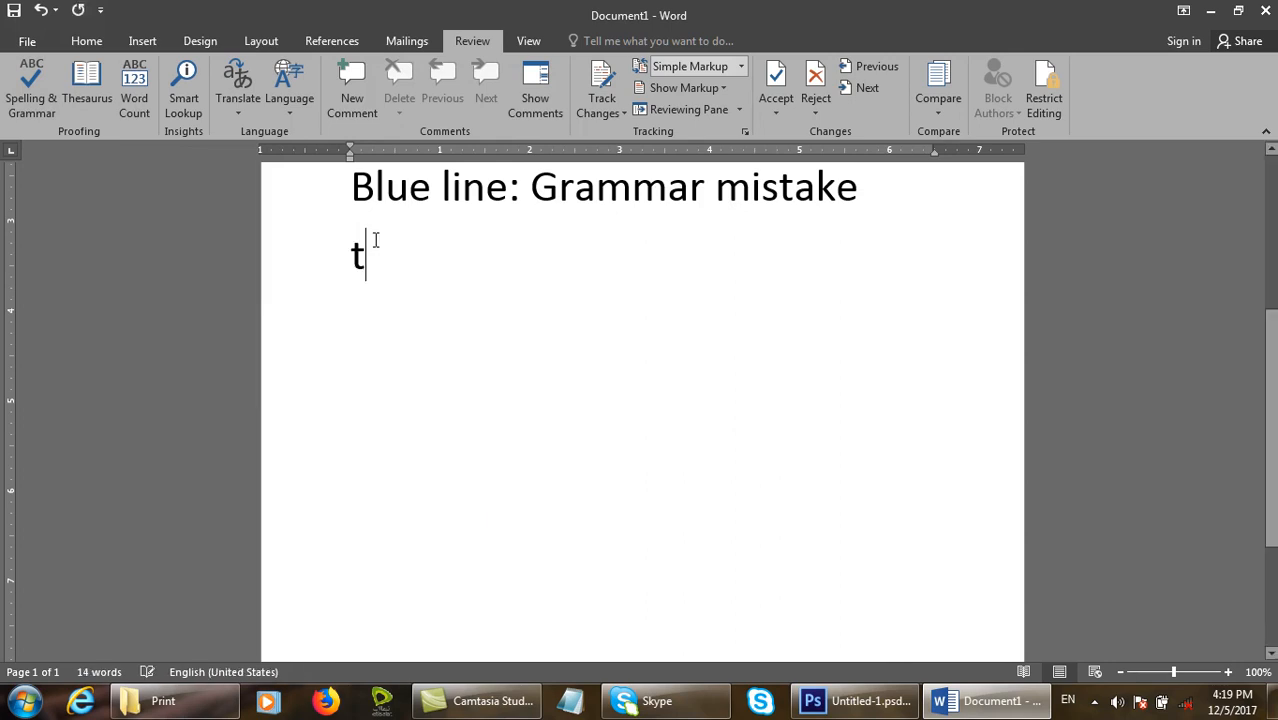
pyautogui.write('rh')
pyautogui.press('BackSpace')
pyautogui.press('BackSpace')
pyautogui.press('BackSpace')
pyautogui.write('eh')
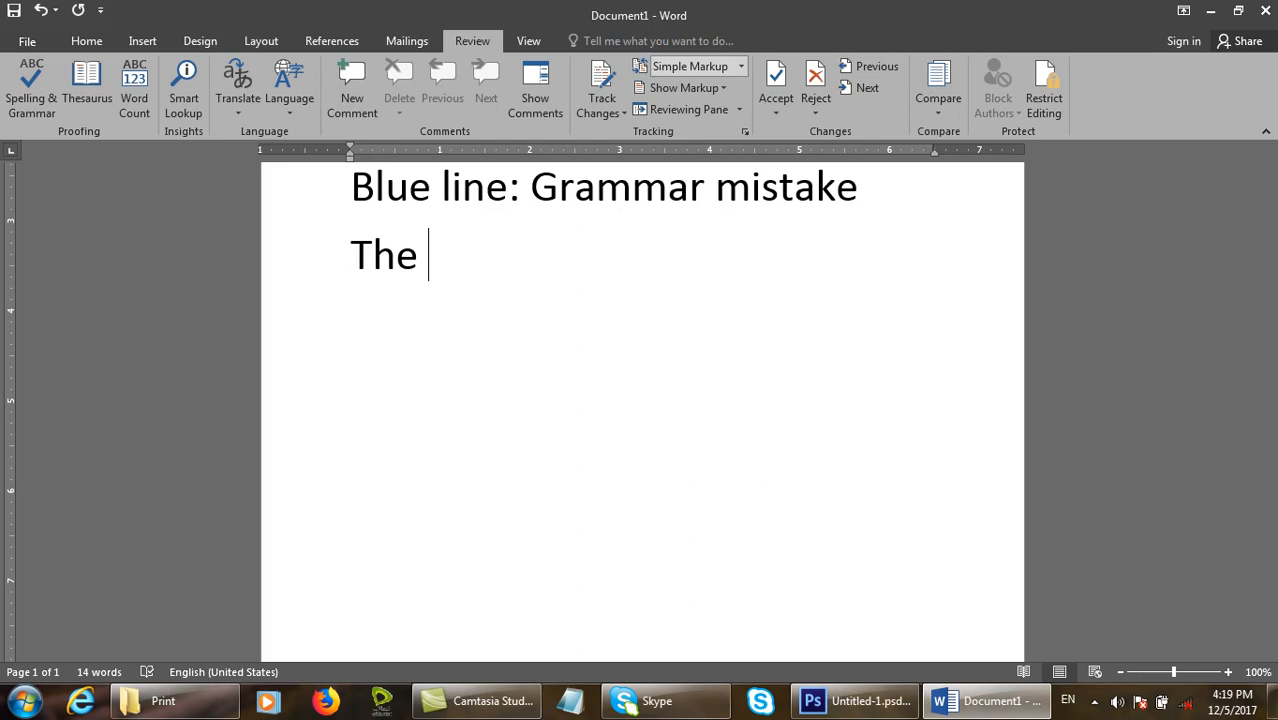
# - Switch to Notepad and write "Microsoft Office (" in the empty note
pyautogui.click(570, 701)
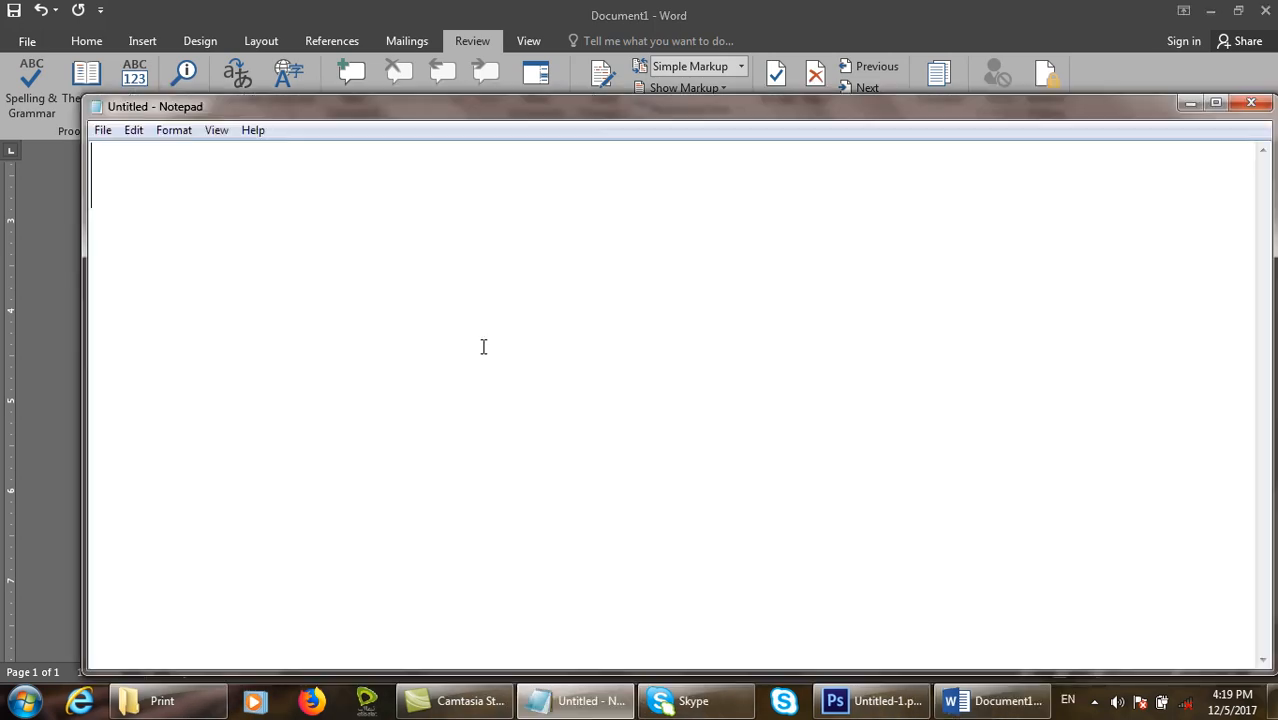
pyautogui.write('Micropsof')
pyautogui.press('BackSpace')
pyautogui.press('BackSpace')
pyautogui.press('BackSpace')
pyautogui.press('BackSpace')
pyautogui.write('osoft')
pyautogui.press('BackSpace')
pyautogui.press('BackSpace')
pyautogui.press('BackSpace')
pyautogui.press('BackSpace')
pyautogui.write('soft OFfic')
pyautogui.press('BackSpace')
pyautogui.press('BackSpace')
pyautogui.press('BackSpace')
pyautogui.press('BackSpace')
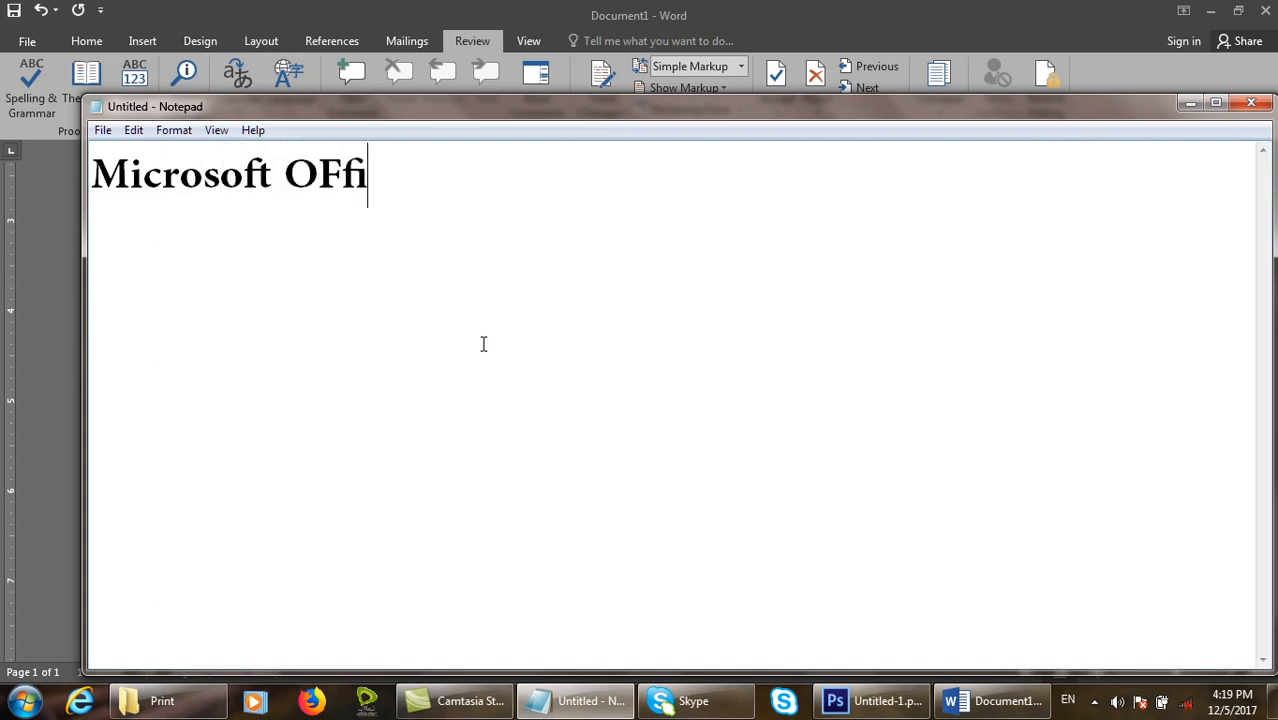
pyautogui.write('fic')
pyautogui.press('BackSpace')
pyautogui.press('BackSpace')
pyautogui.write('fice (')
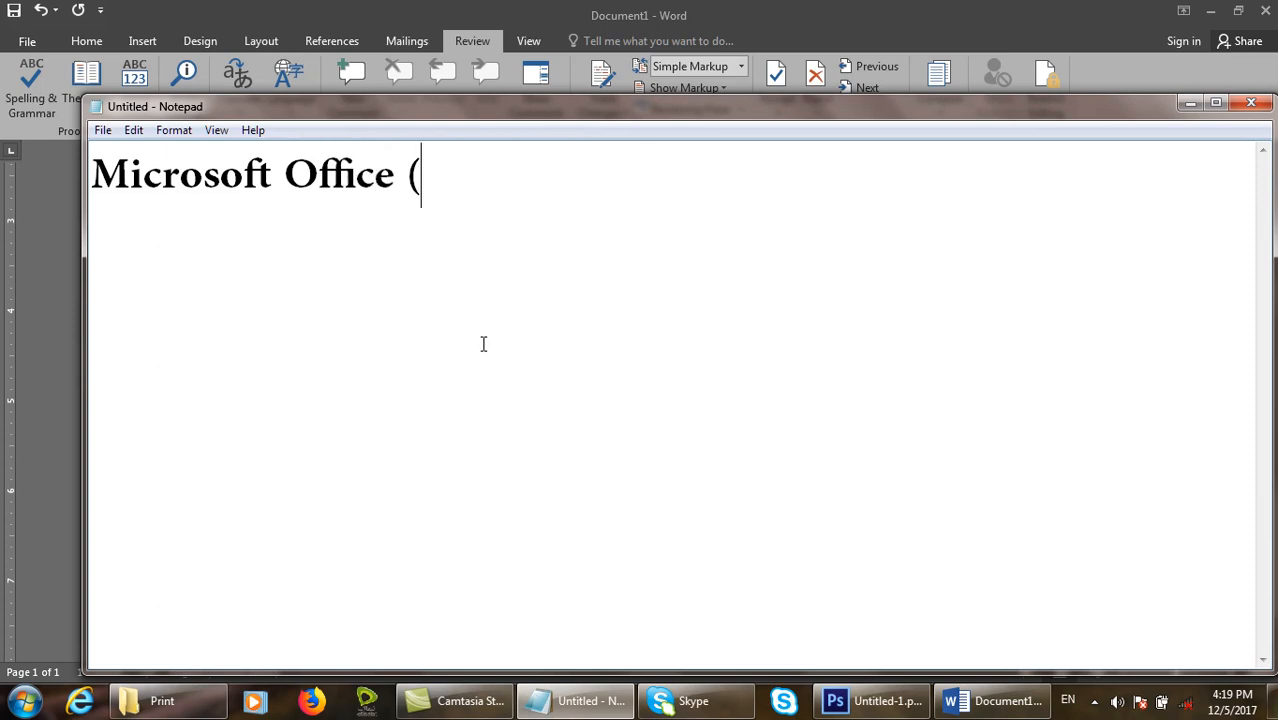
# - Switch back to Word, delete "The" and enter "Jalalabad" after a blank line
pyautogui.click(768, 8)
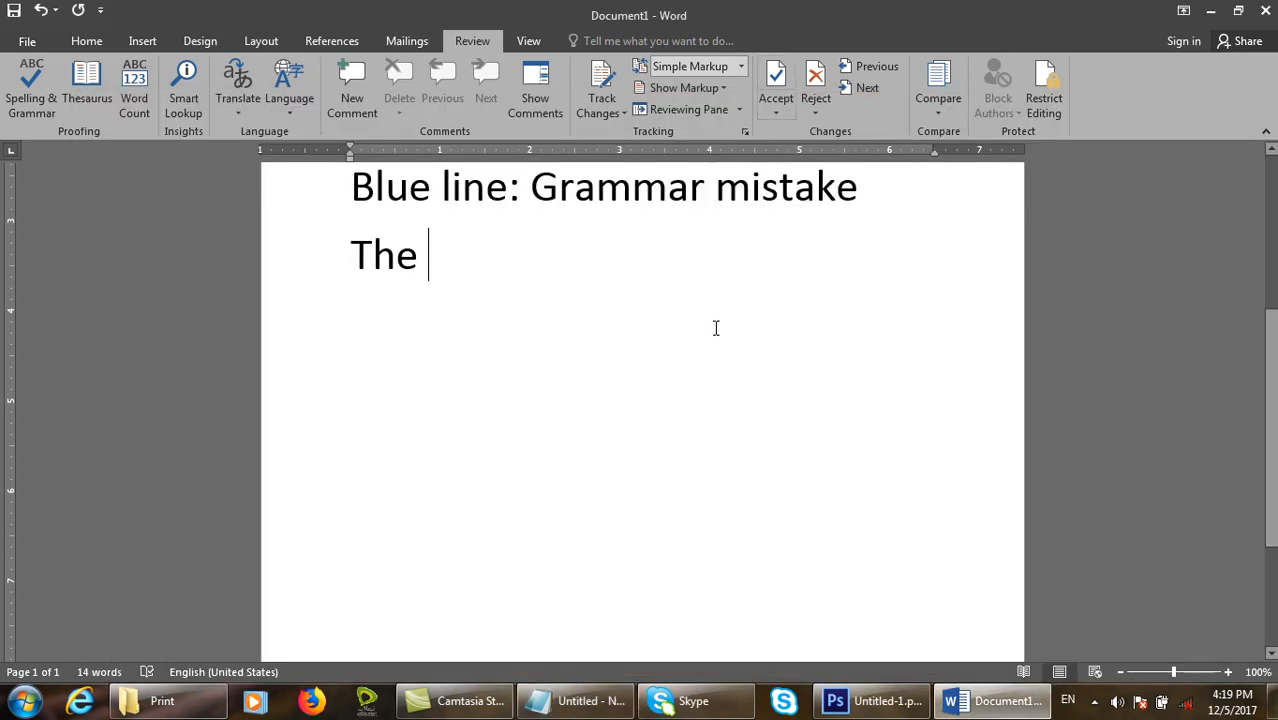
pyautogui.press('BackSpace')
pyautogui.press('BackSpace')
pyautogui.press('BackSpace')
pyautogui.press('BackSpace')
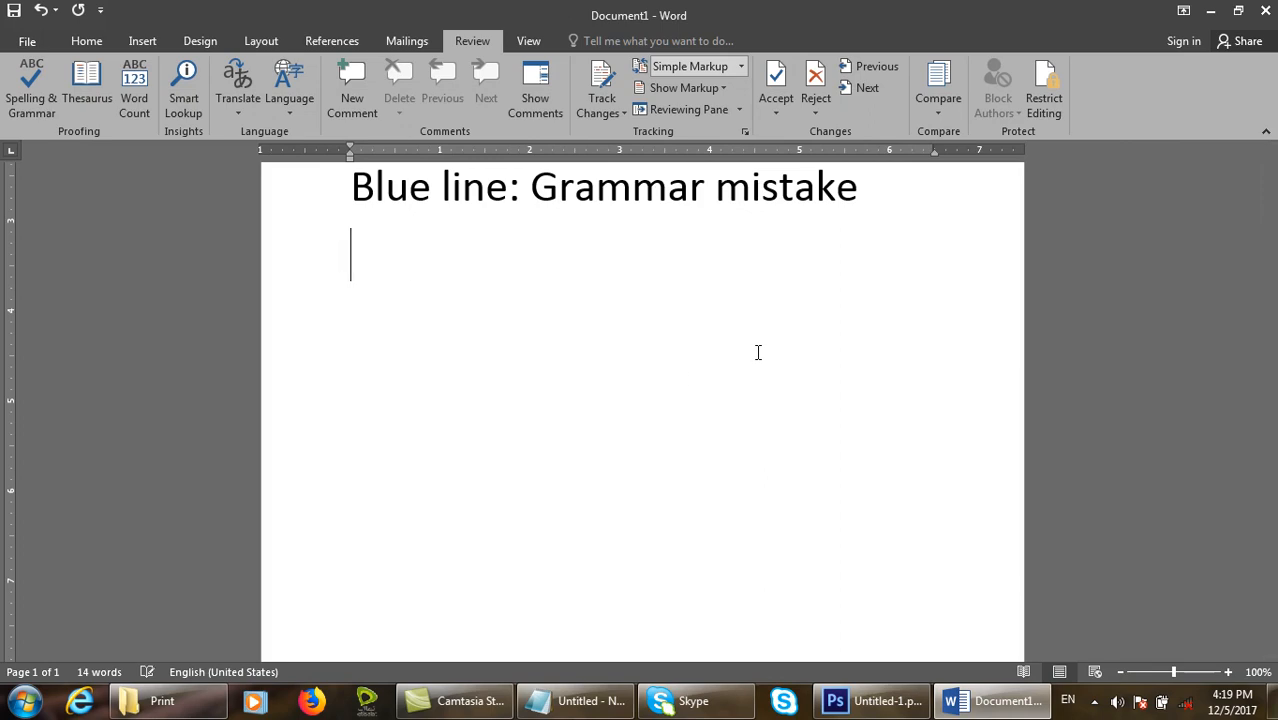
pyautogui.press('Return')
pyautogui.write('jalalabad')
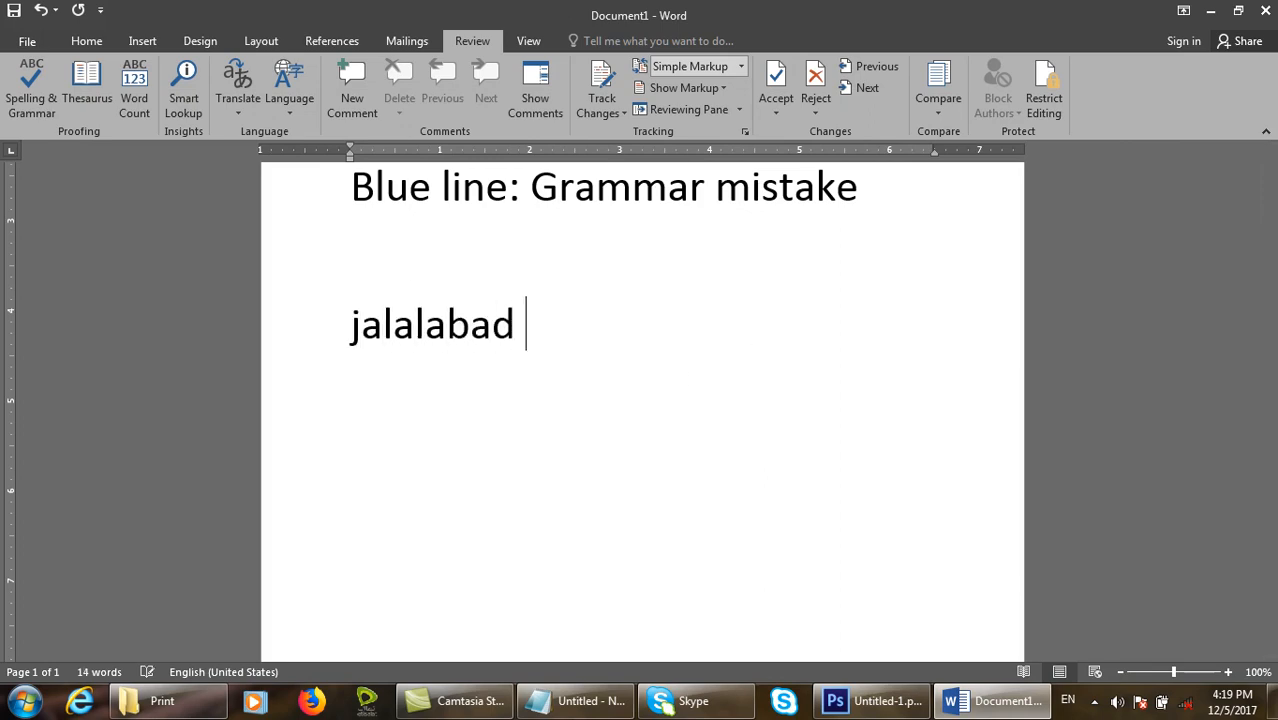
pyautogui.press('Return')
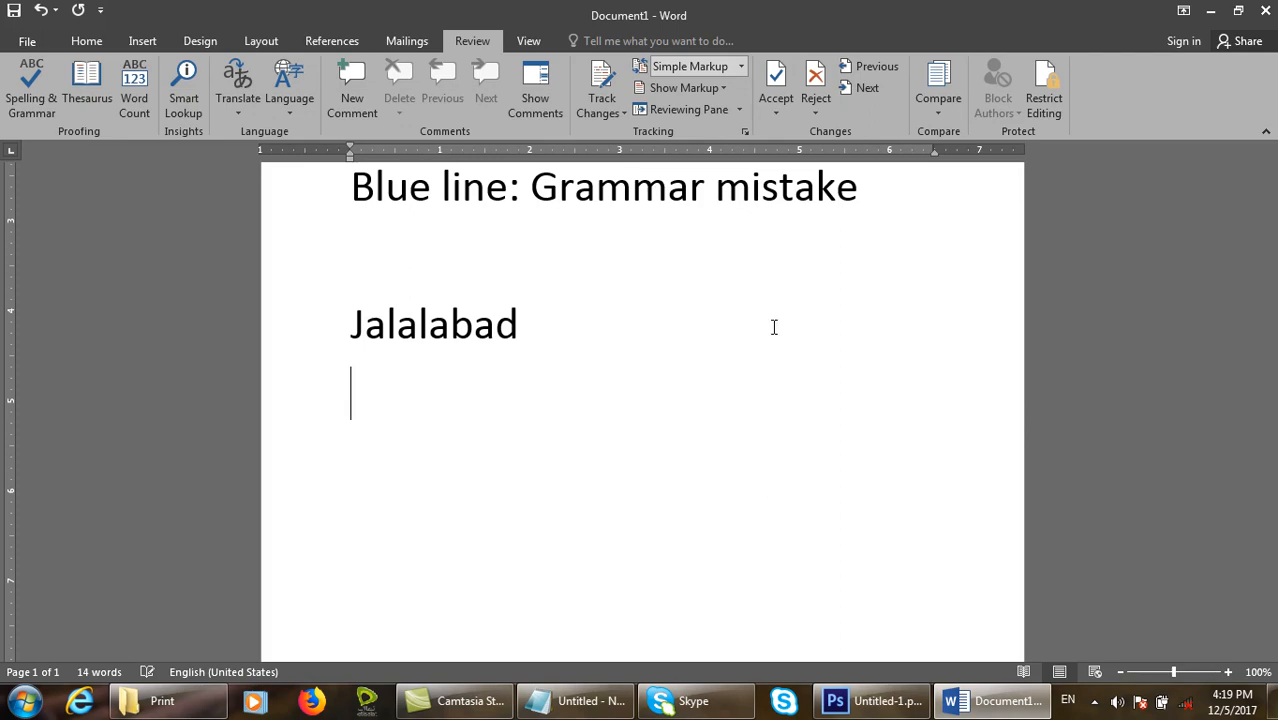
# - Replace "Jalalabad" with a first name as a test word, and delete it again
pyautogui.moveTo(579, 320); pyautogui.dragTo(374, 345)
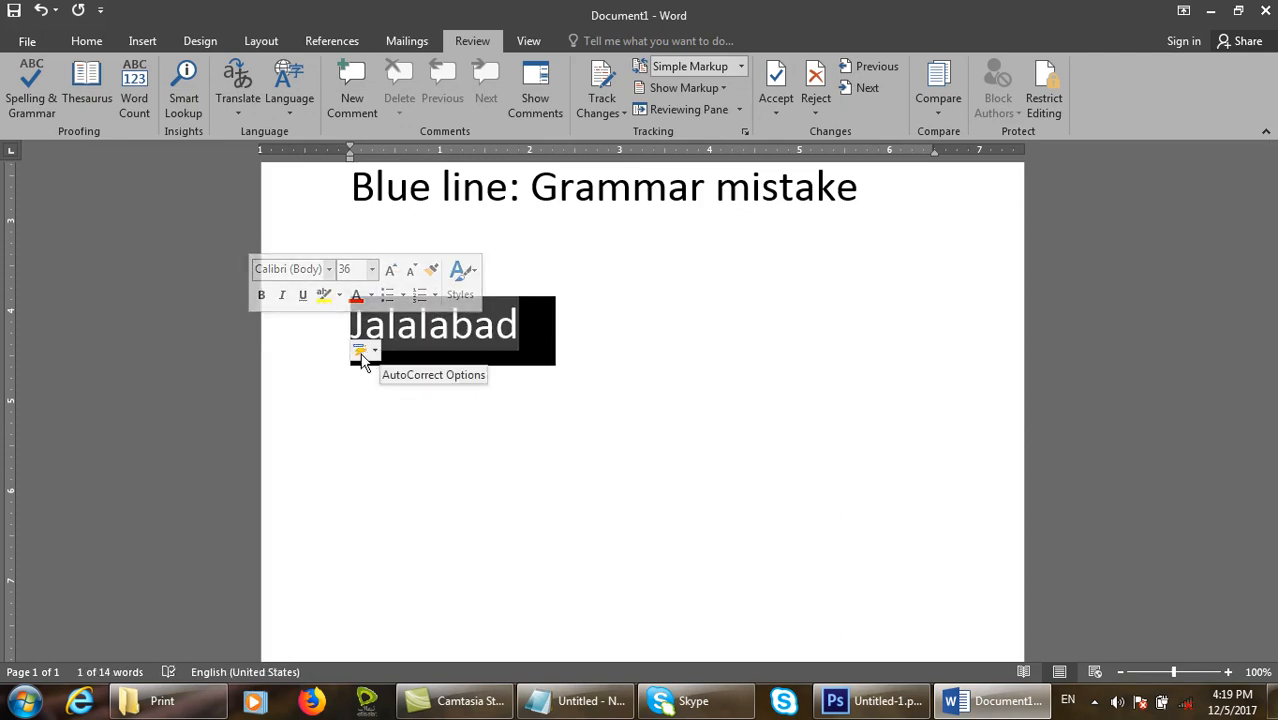
pyautogui.write('hameed')
pyautogui.press('Return')
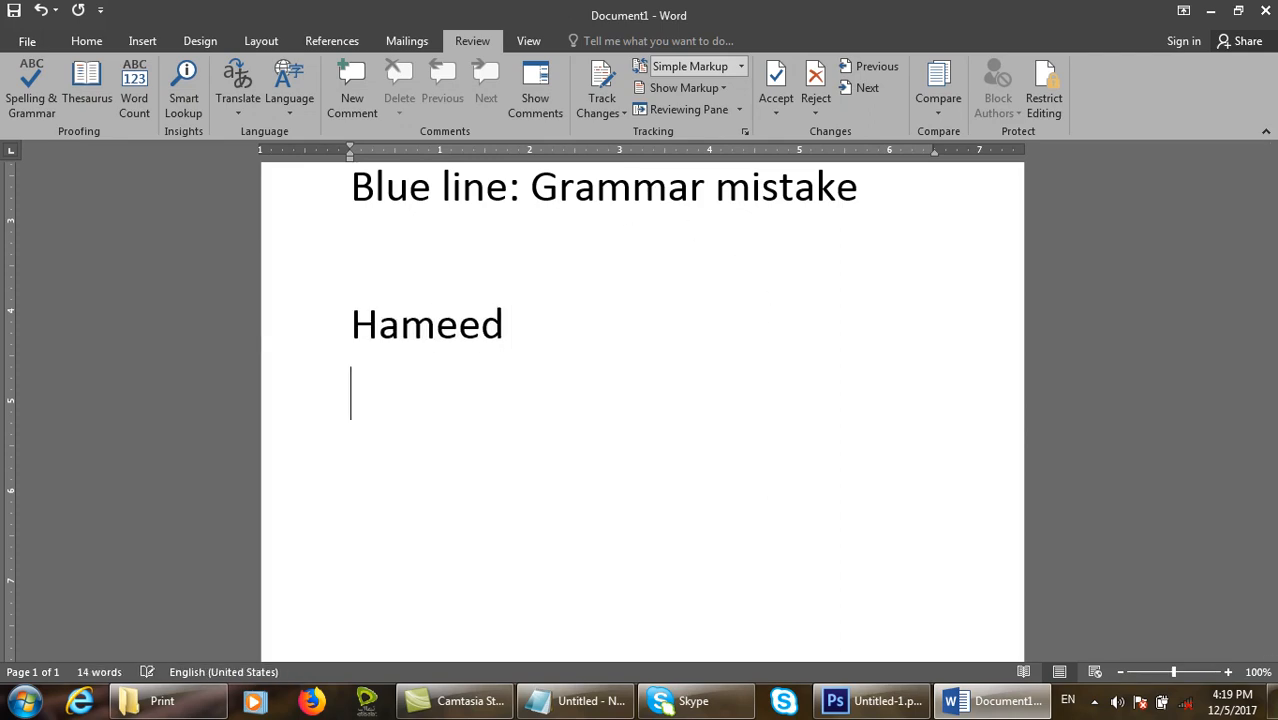
pyautogui.press('BackSpace')
pyautogui.press('BackSpace')
pyautogui.press('BackSpace')
pyautogui.press('BackSpace')
pyautogui.press('BackSpace')
pyautogui.press('BackSpace')
pyautogui.press('BackSpace')
pyautogui.press('BackSpace')
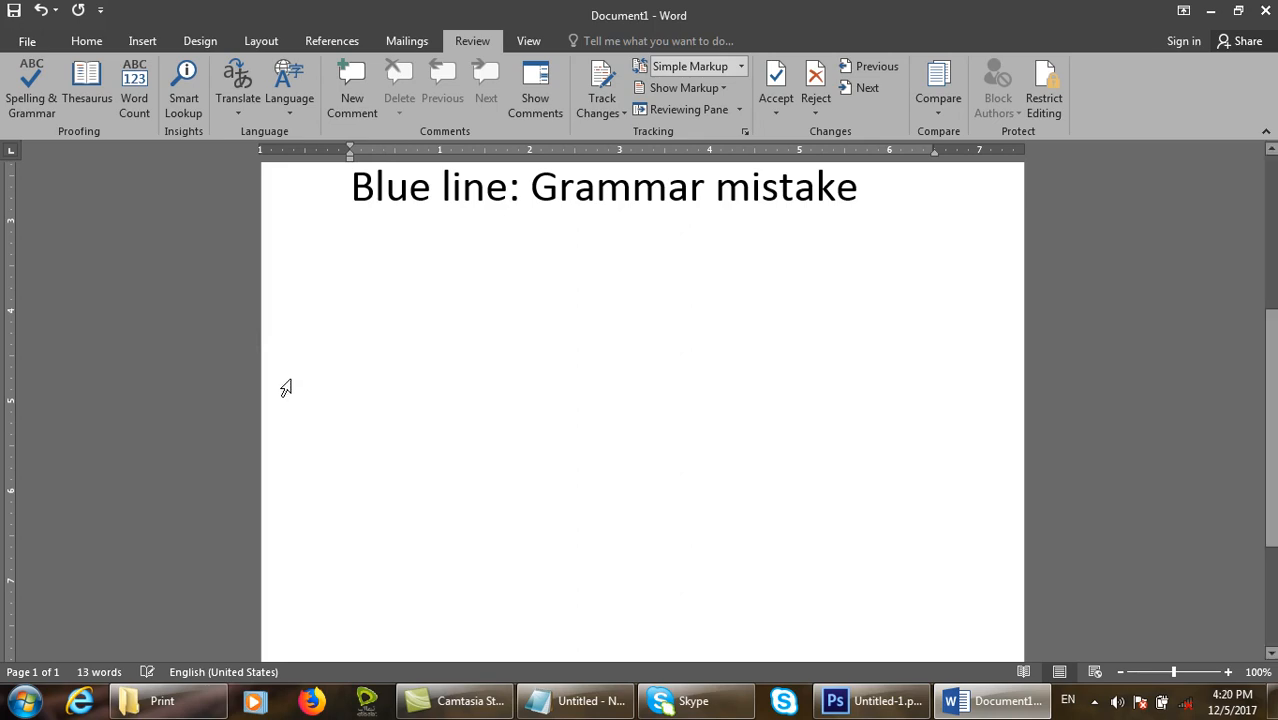
# - Enter a different first name as the test word after the blank line and start a new line
pyautogui.write('Nisar')
pyautogui.press('BackSpace')
pyautogui.press('BackSpace')
pyautogui.press('BackSpace')
pyautogui.press('BackSpace')
pyautogui.write('sar')
pyautogui.press('Return')
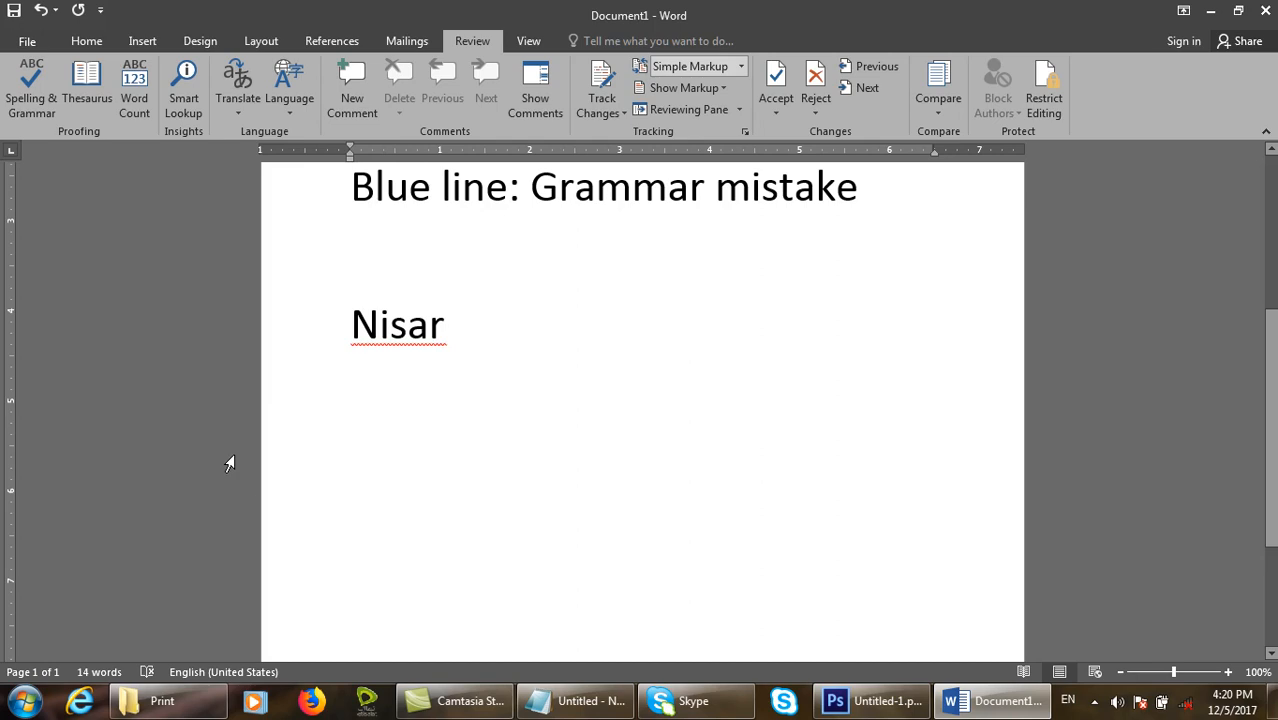
pyautogui.moveTo(447, 354); pyautogui.dragTo(378, 364)
pyautogui.click(371, 439)
pyautogui.hotkey('ctrl', 'shift', 'd')
pyautogui.moveTo(353, 341); pyautogui.dragTo(483, 352)
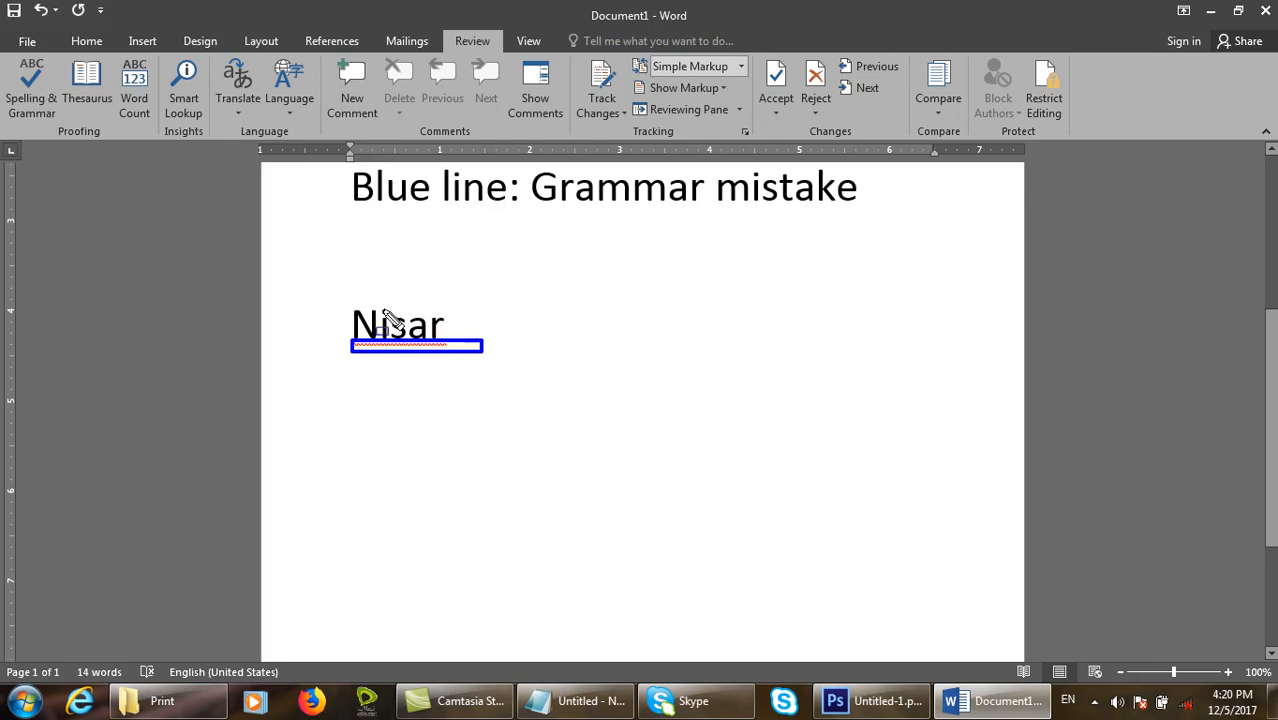
pyautogui.moveTo(343, 308); pyautogui.dragTo(549, 407)
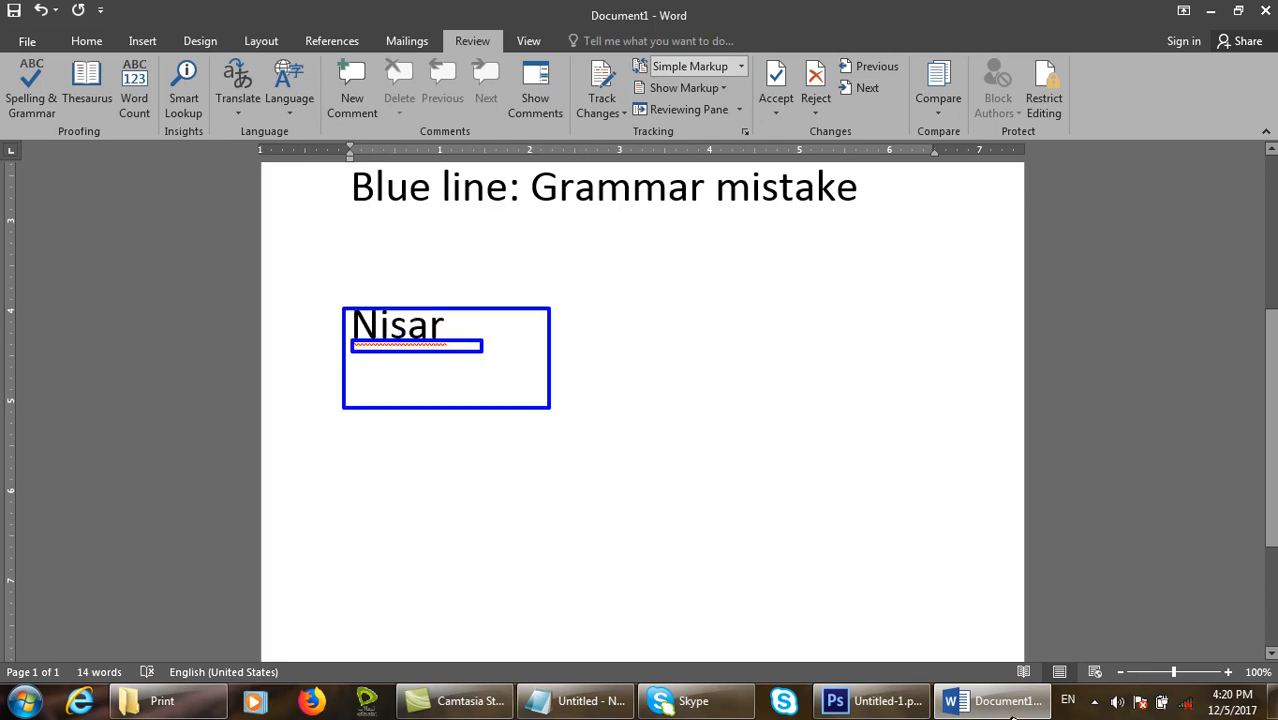
pyautogui.press('Escape')
pyautogui.moveTo(449, 327); pyautogui.dragTo(302, 342)
pyautogui.click(543, 394)
pyautogui.moveTo(525, 334); pyautogui.dragTo(400, 340)
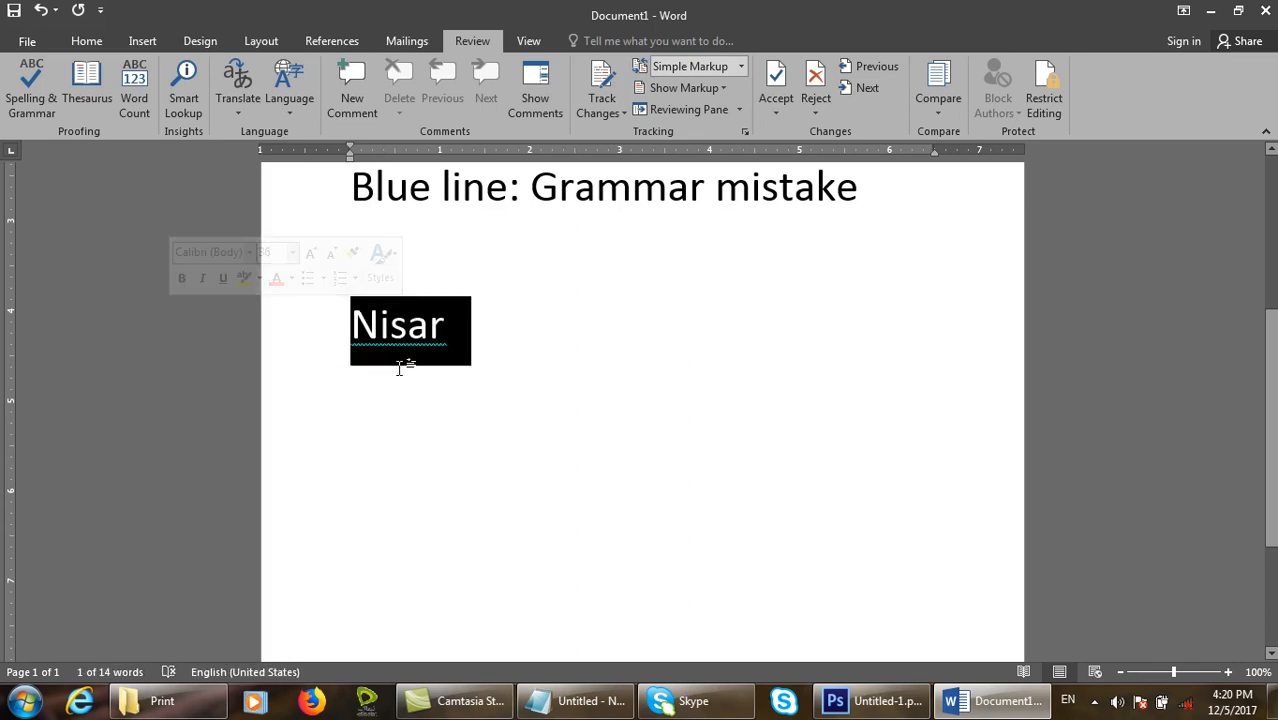
pyautogui.click(516, 374)
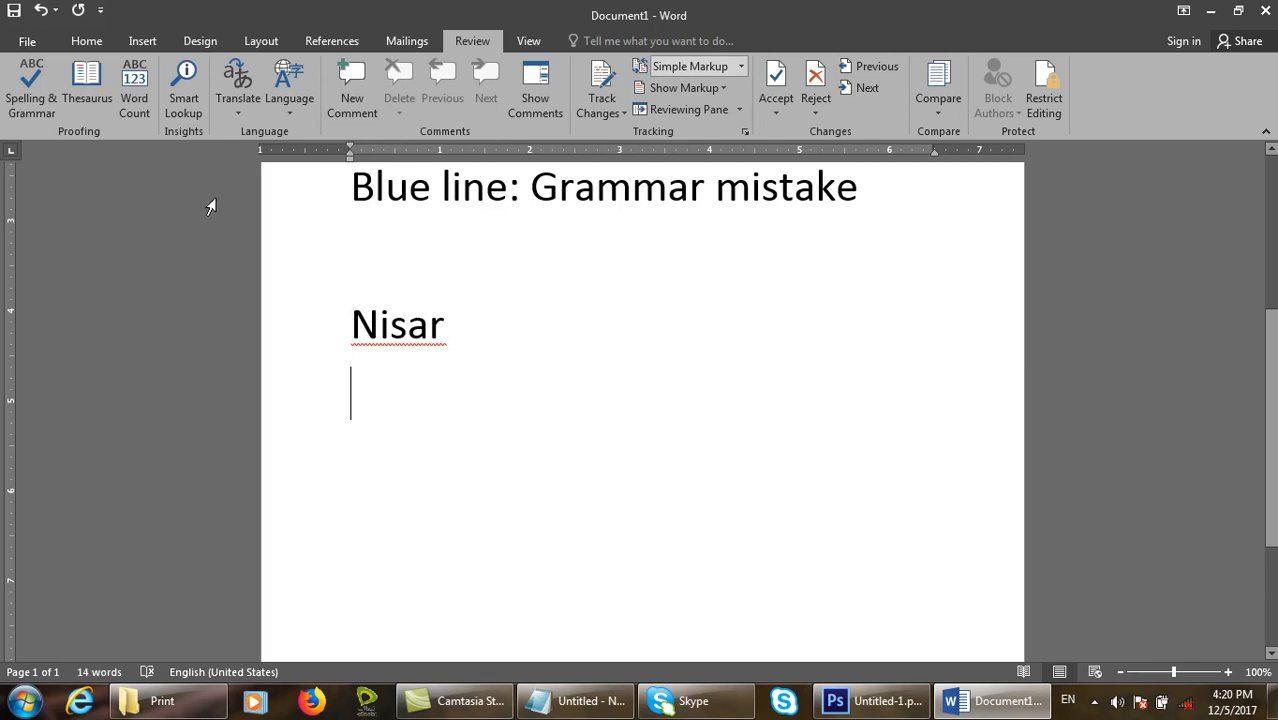
# - Run the spelling check and add the flagged first name to the dictionary
pyautogui.click(14, 95)
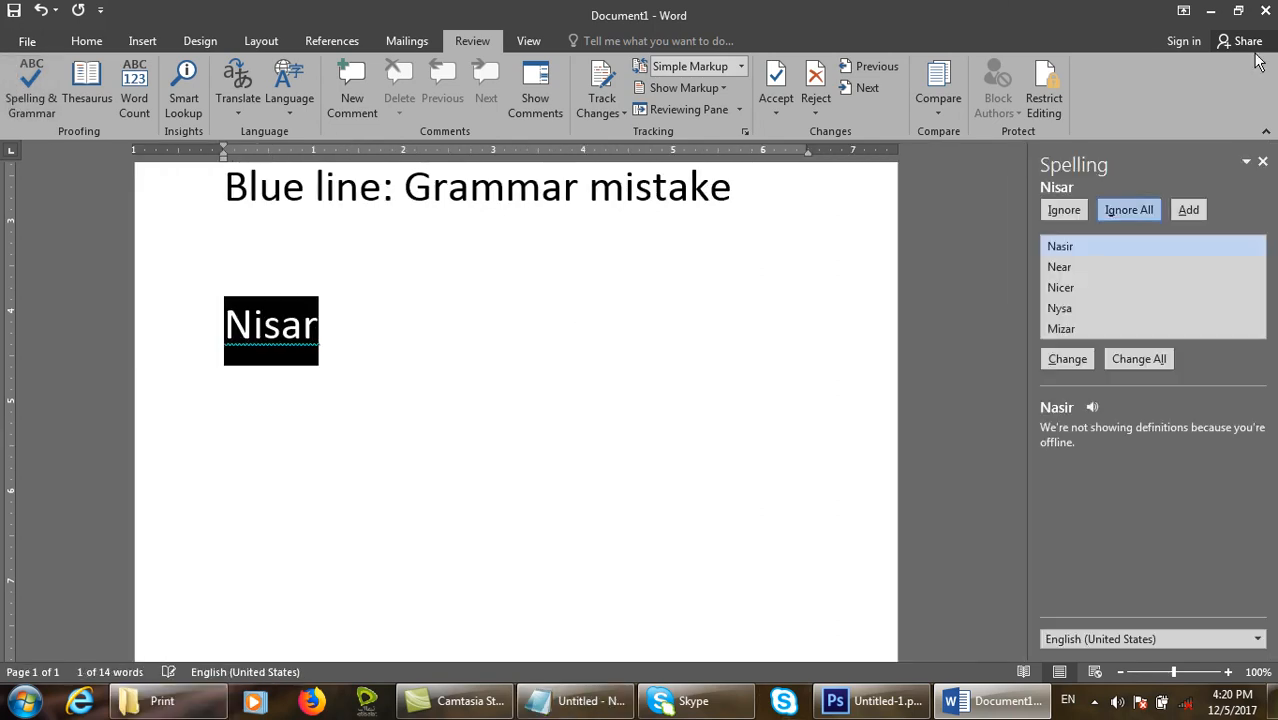
pyautogui.click(1184, 210)
pyautogui.click(646, 411)
# - Enter the same first name again a few lines below to test the dictionary entry
pyautogui.press('Return')
pyautogui.press('Return')
pyautogui.press('Return')
pyautogui.write('/n')
pyautogui.press('BackSpace')
pyautogui.press('BackSpace')
pyautogui.write('Nisar')
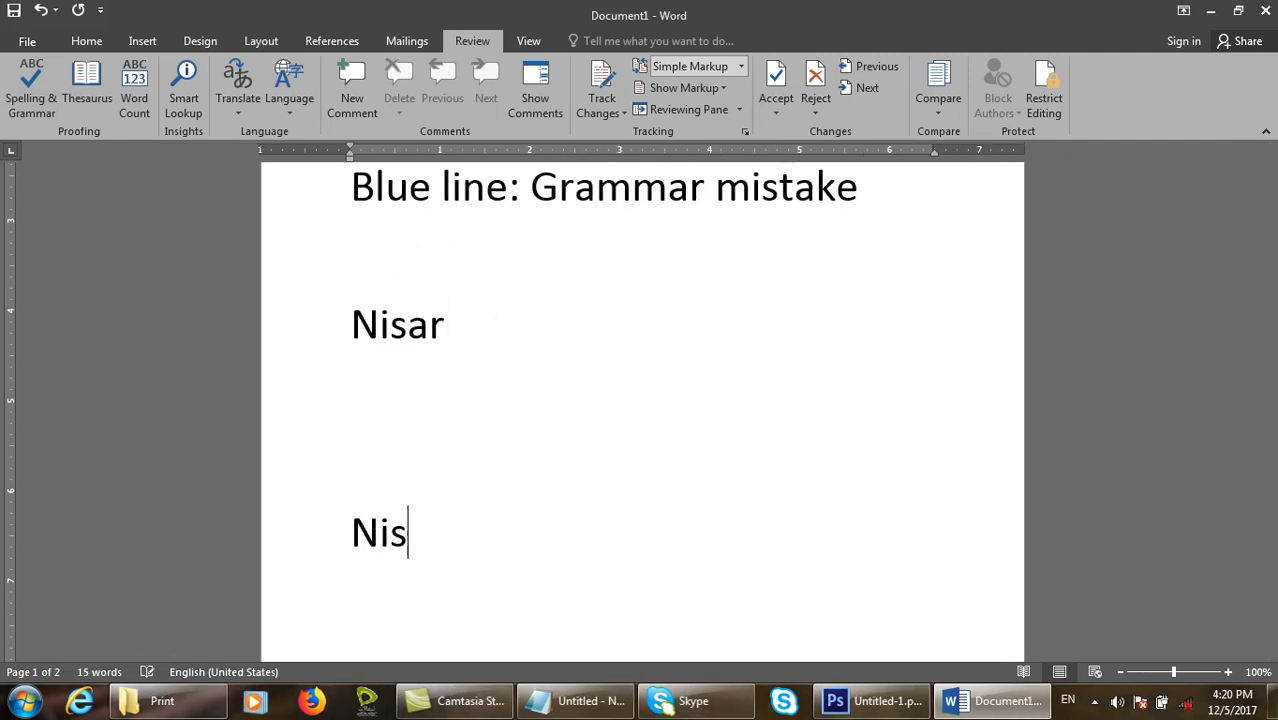
pyautogui.press('Return')
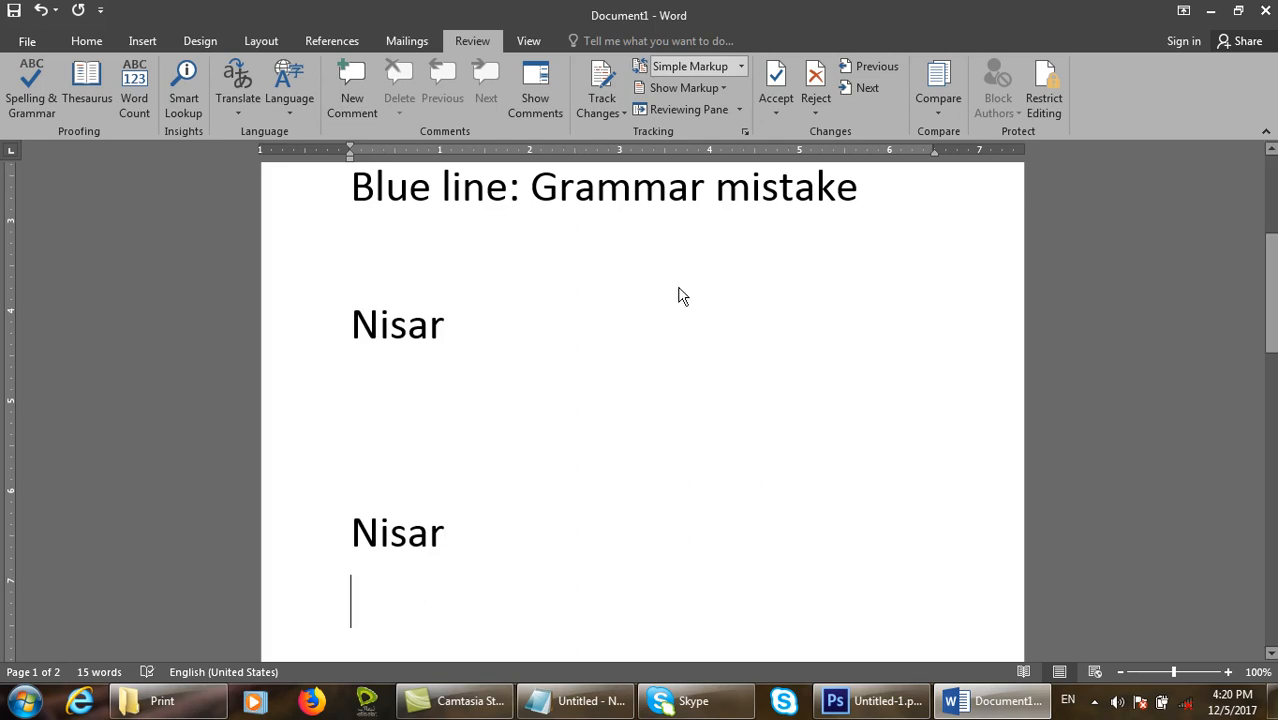
# - Close the document, create a new blank one and enter the same first name at size 72
pyautogui.hotkey('ctrl', 'w')
pyautogui.hotkey('ctrl', 'n')
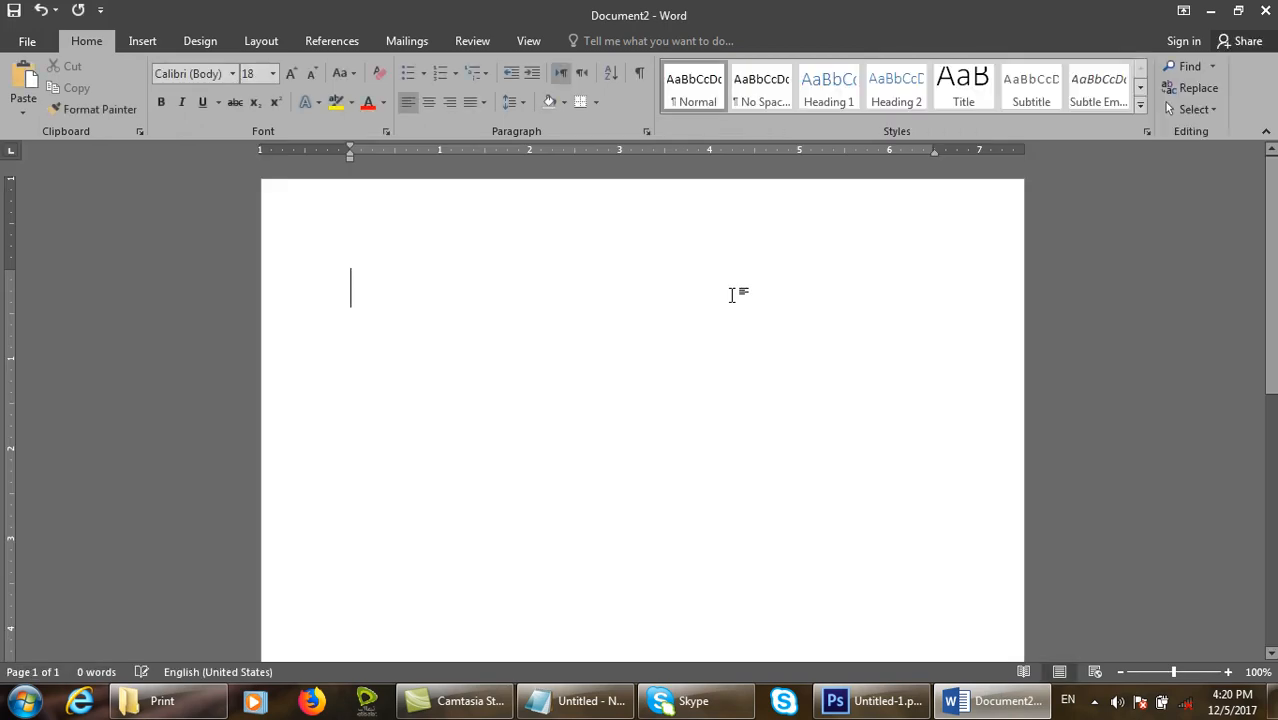
pyautogui.write('Nmis')
pyautogui.press('BackSpace')
pyautogui.press('BackSpace')
pyautogui.press('BackSpace')
pyautogui.write('isar')
pyautogui.press('Return')
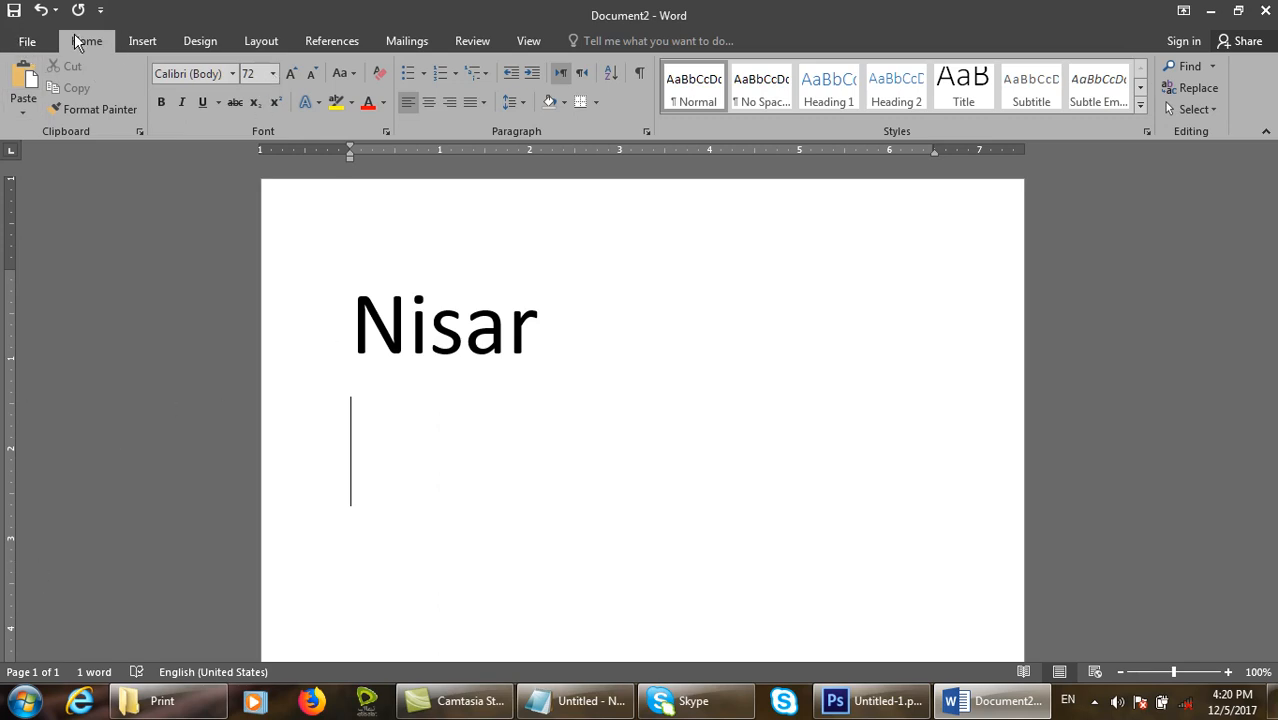
# - Open the proofing settings in the Word options
pyautogui.click(22, 40)
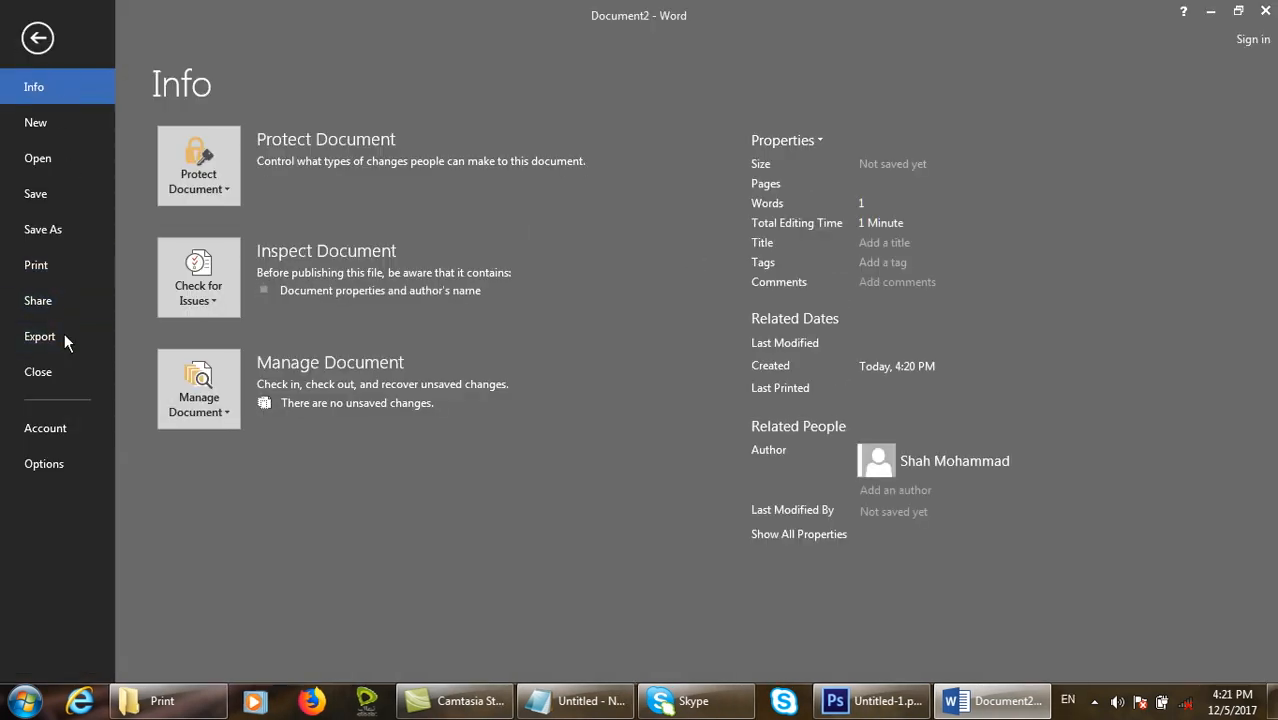
pyautogui.press('Escape')
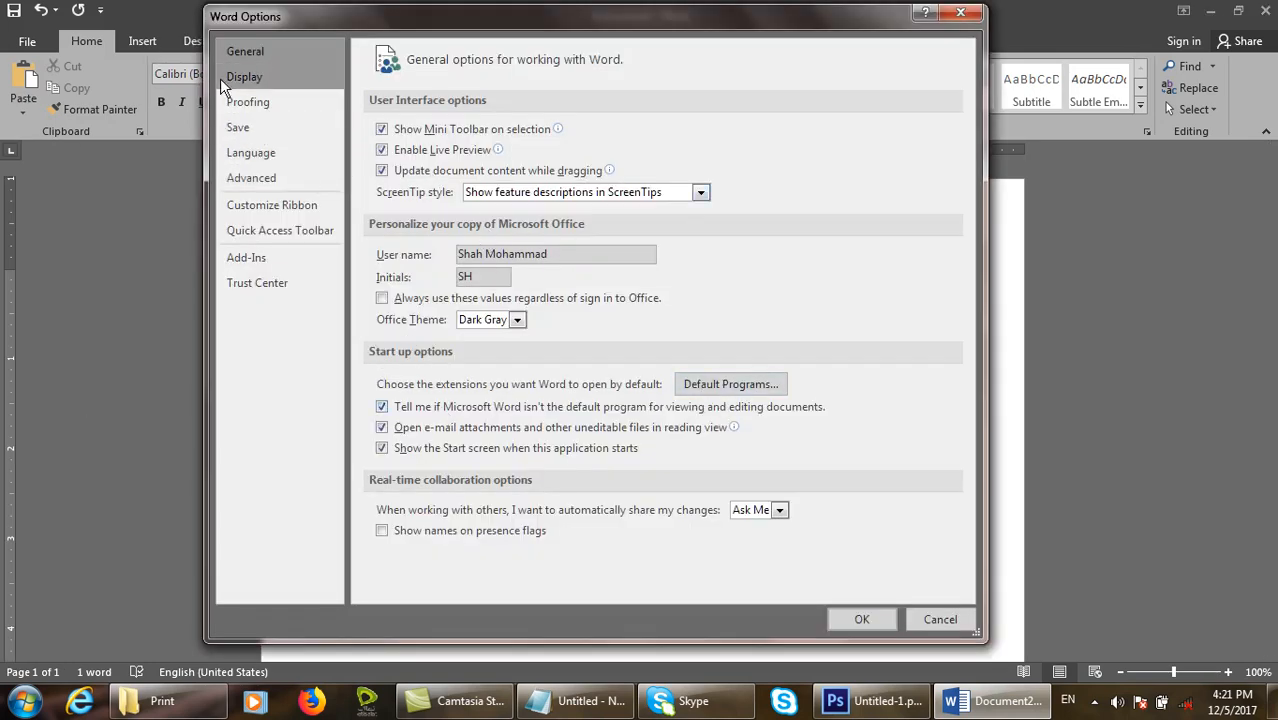
pyautogui.click(242, 74)
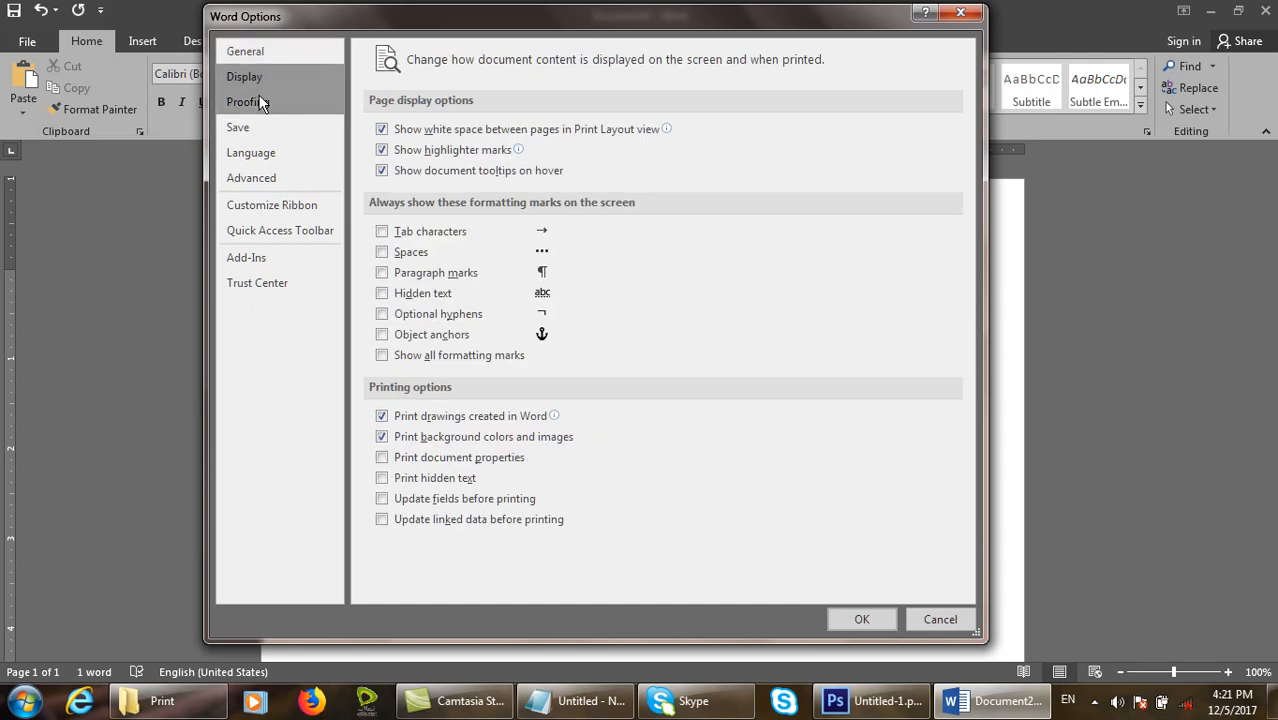
pyautogui.click(259, 98)
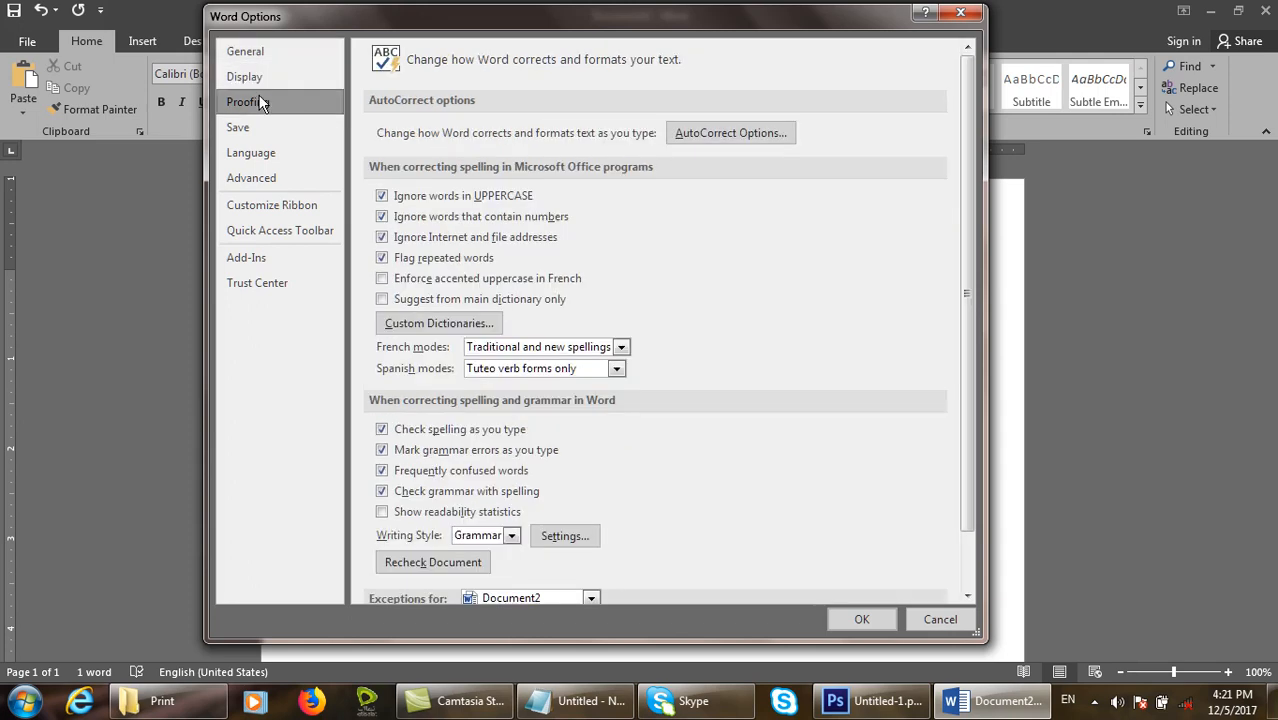
# - Delete the added first name from the CUSTOM.DIC custom dictionary and apply the proofing options
pyautogui.click(483, 328)
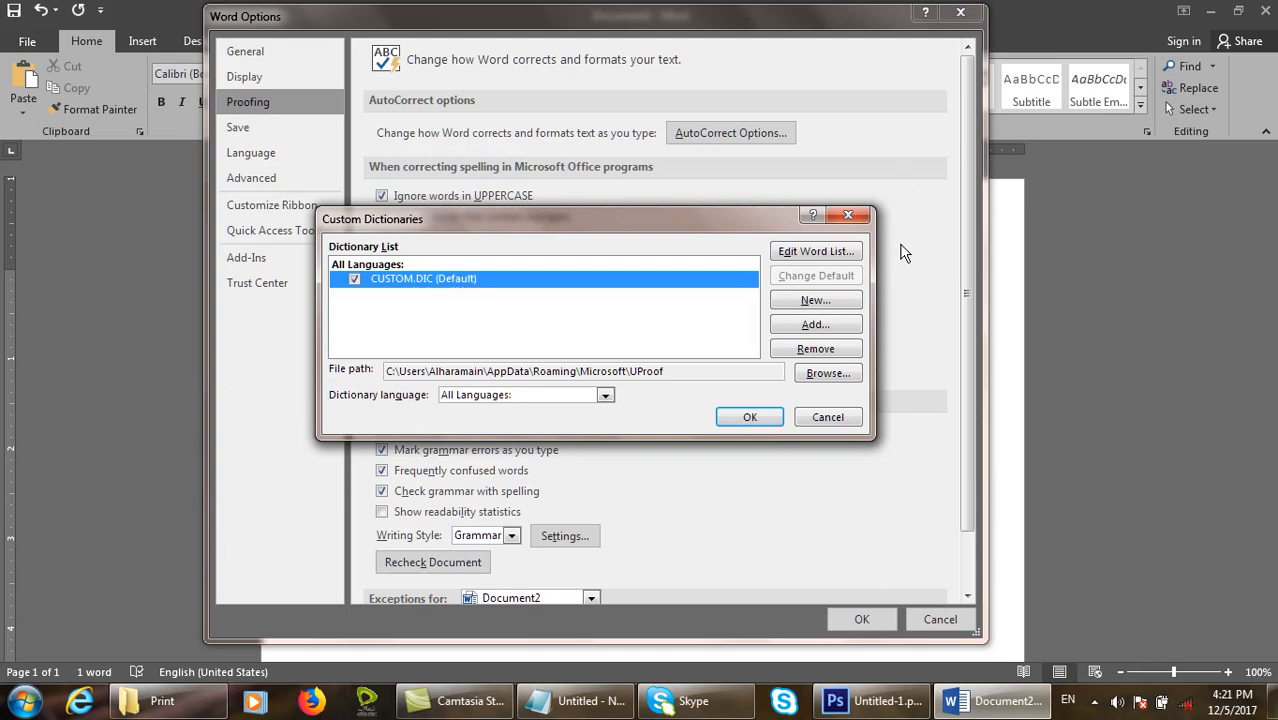
pyautogui.click(844, 253)
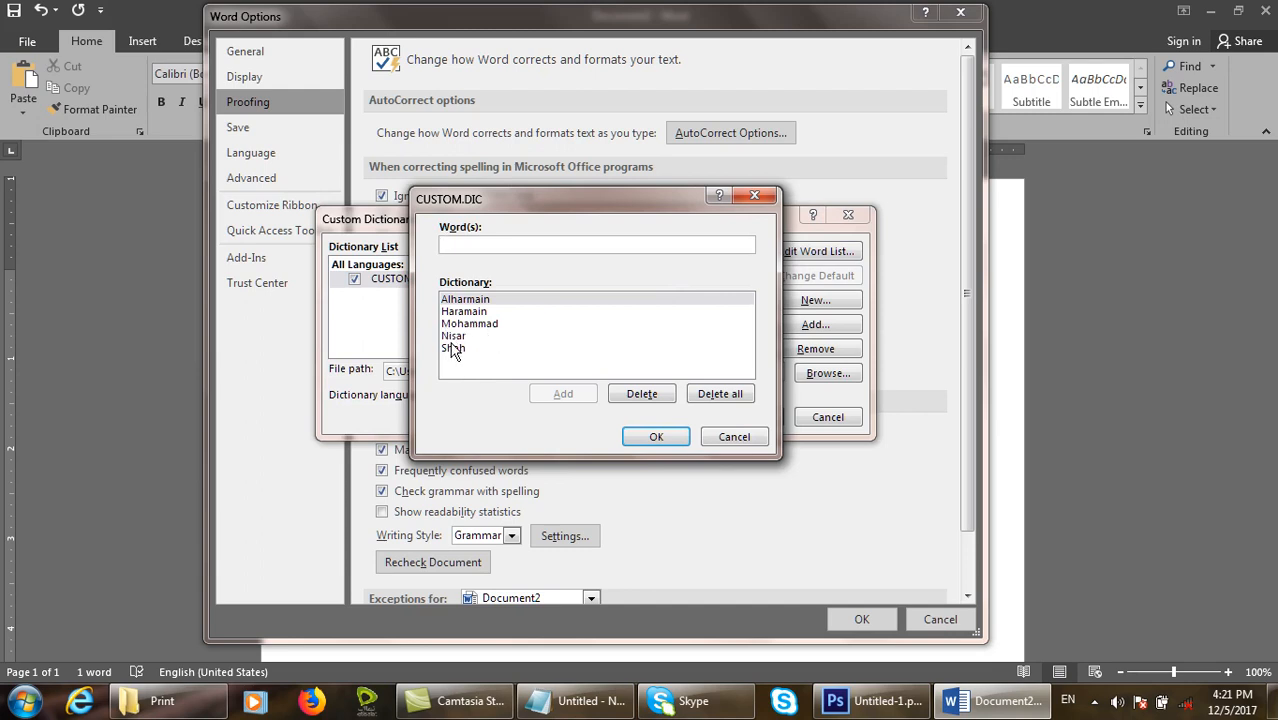
pyautogui.click(451, 339)
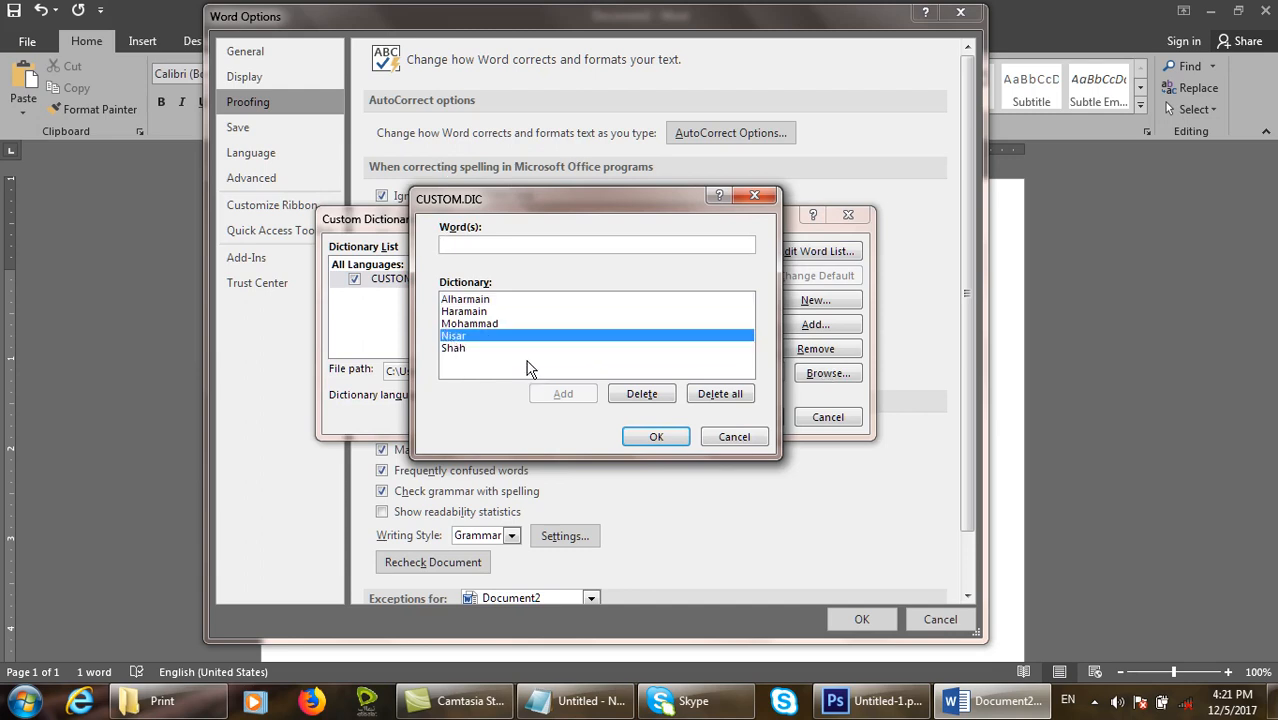
pyautogui.click(630, 393)
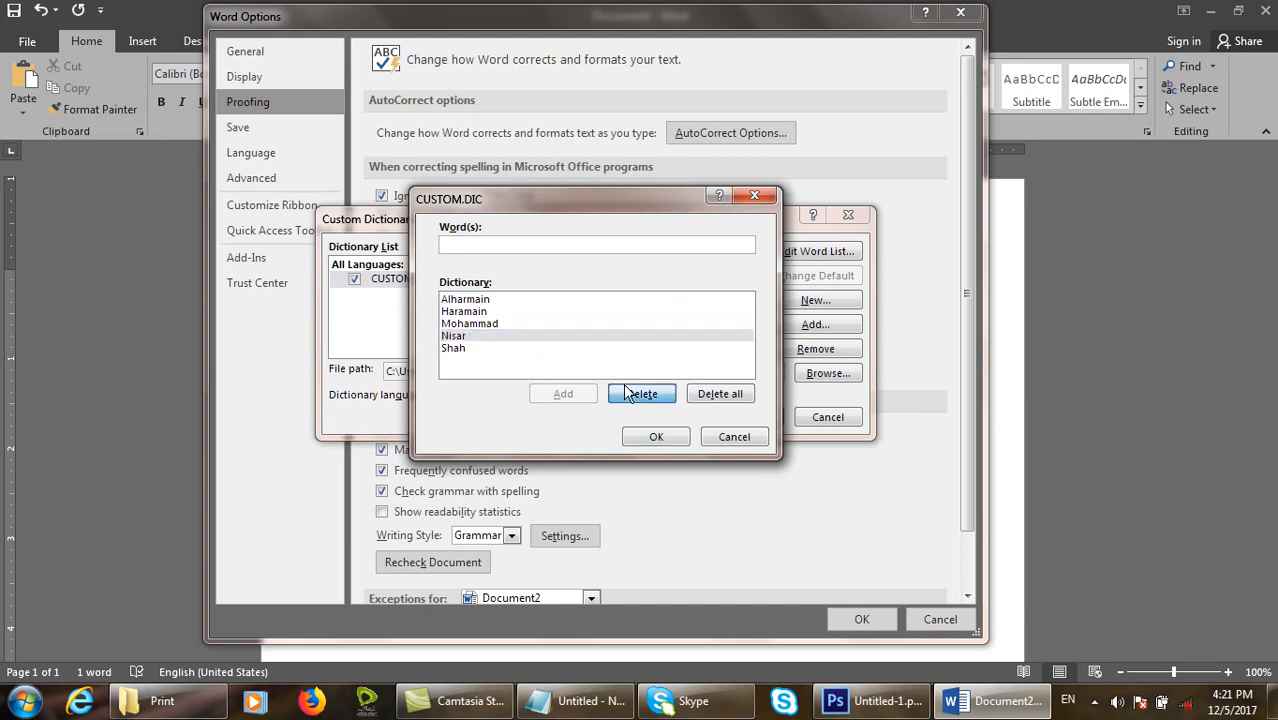
pyautogui.click(656, 437)
pyautogui.click(757, 421)
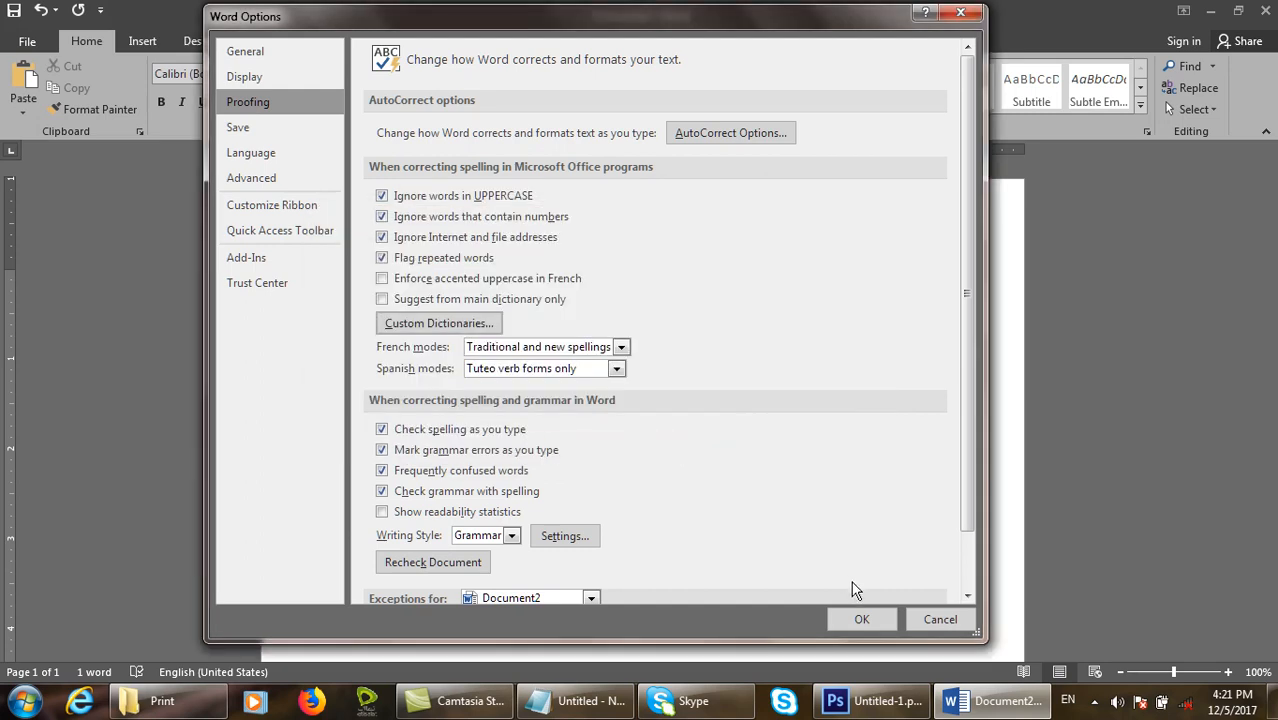
pyautogui.click(861, 618)
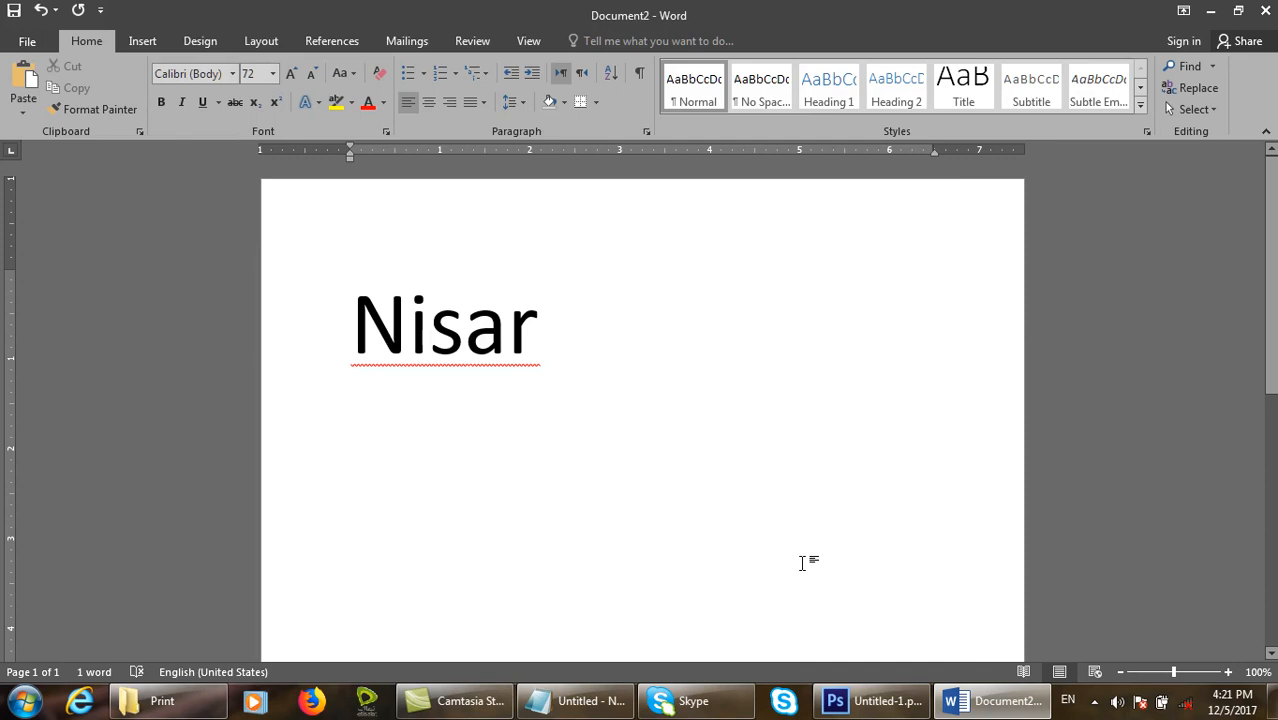
# - Run the spelling check on the first name in the document
pyautogui.click(268, 308)
pyautogui.click(599, 400)
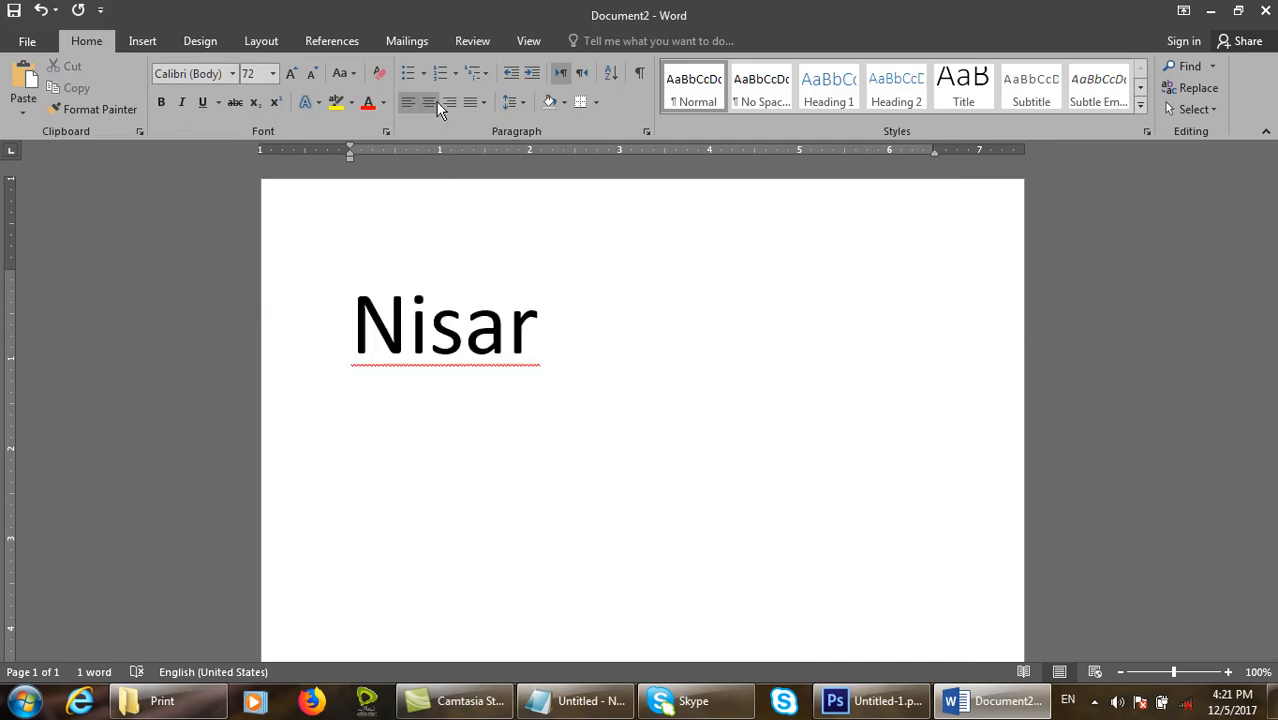
pyautogui.click(410, 41)
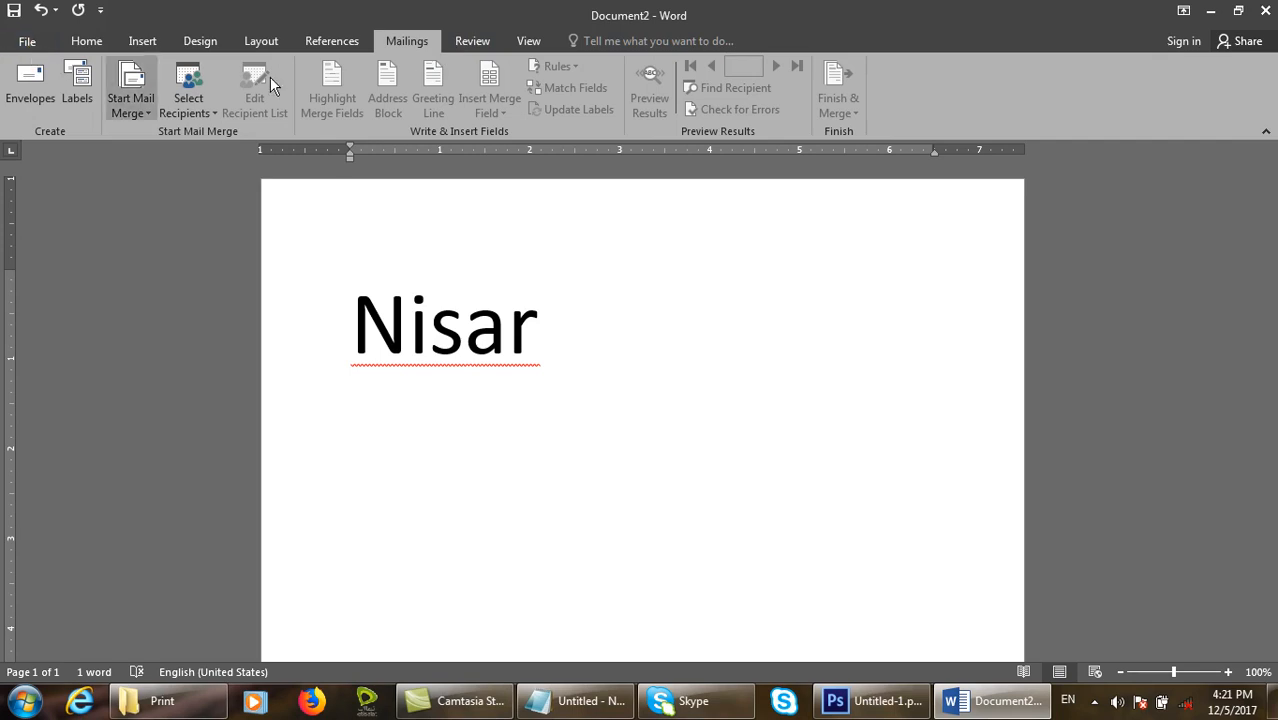
pyautogui.click(472, 41)
pyautogui.click(30, 88)
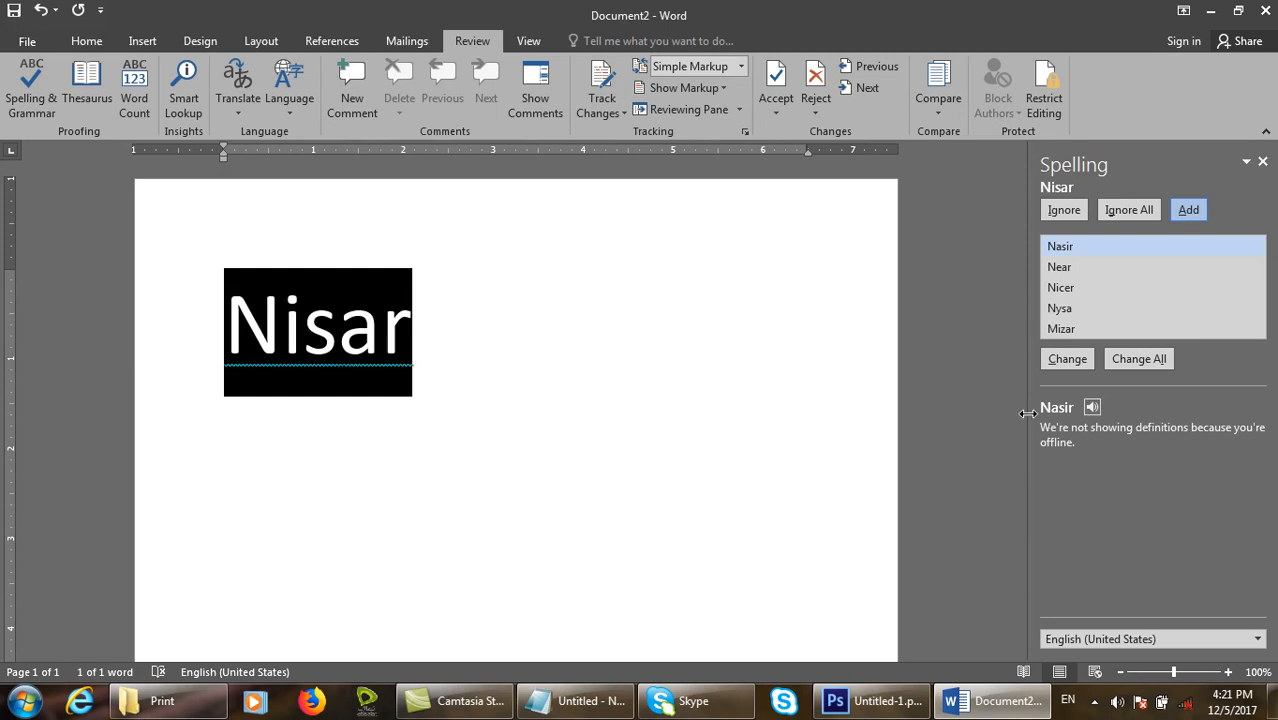
# - Replace the first name with the misspelled word "Commmputer" and resume the spelling check
pyautogui.click(455, 348)
pyautogui.click(338, 340)
pyautogui.moveTo(451, 348); pyautogui.dragTo(126, 320)
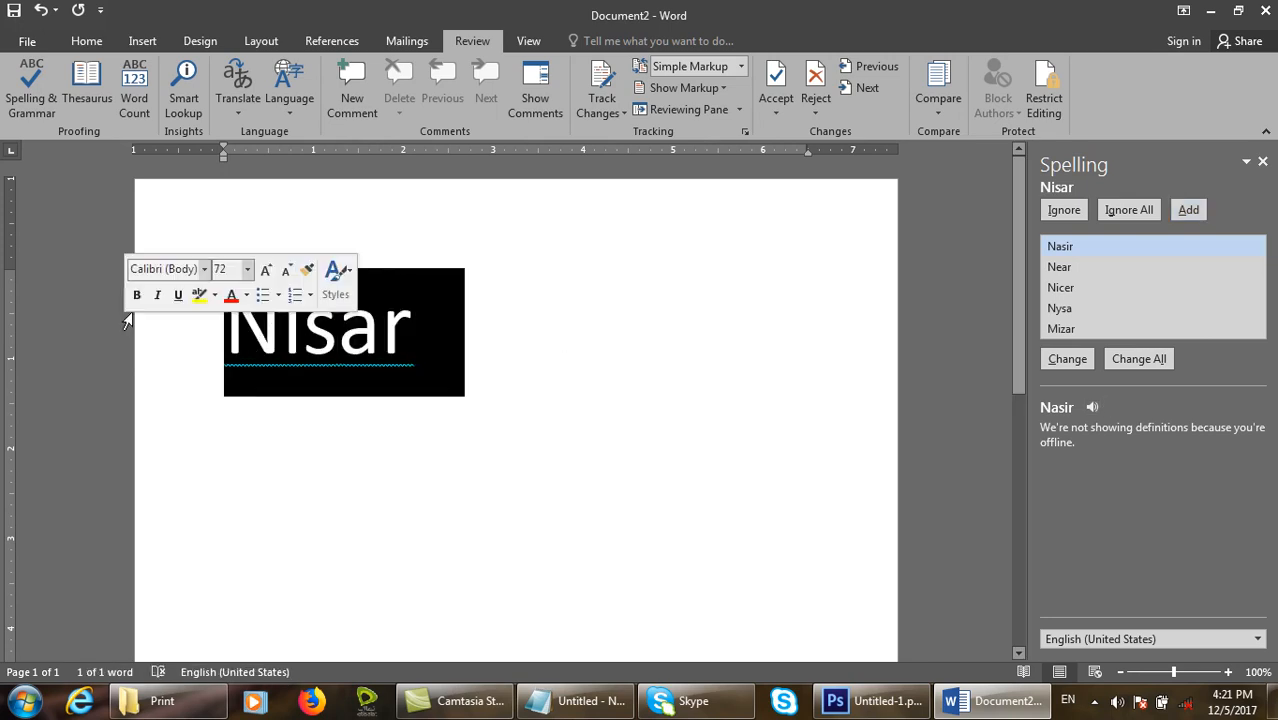
pyautogui.write('commmputer')
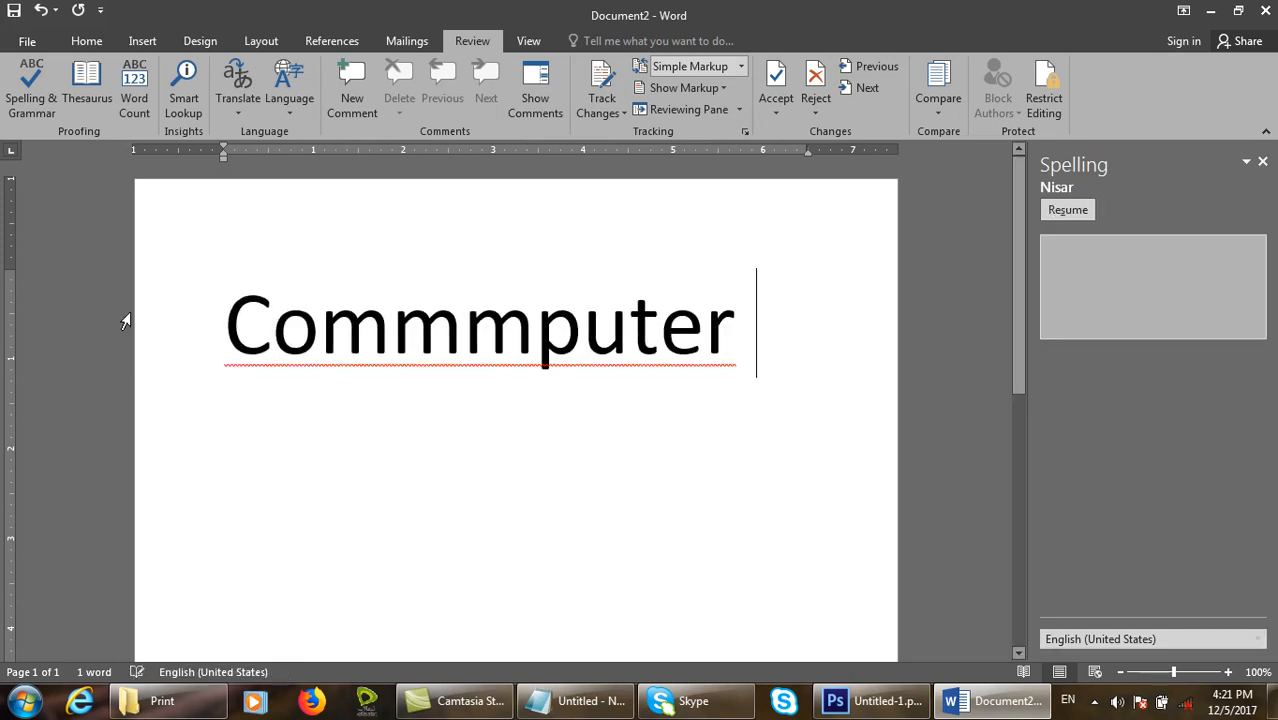
pyautogui.click(1066, 210)
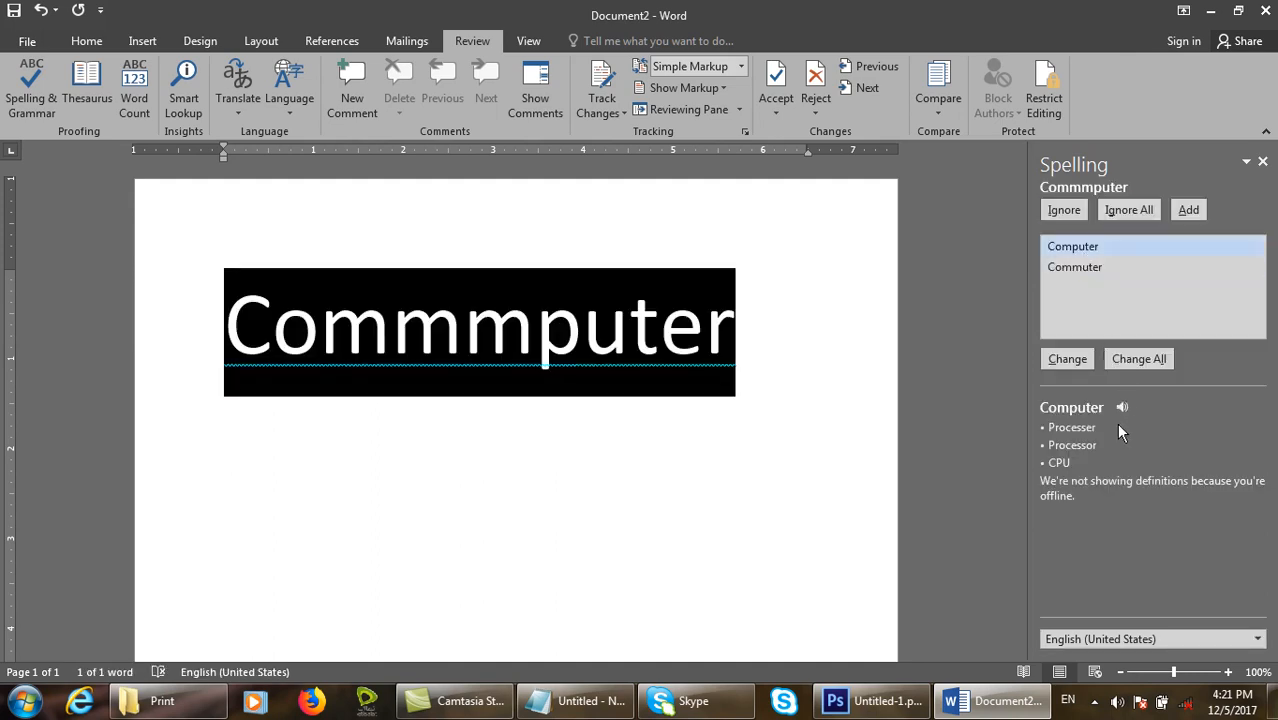
# - Examine the synonyms listed for the suggested word Computer
pyautogui.hotkey('ctrl', 'shift', 'd')
pyautogui.moveTo(1029, 413)
pyautogui.mouseDown()
pyautogui.moveTo(1122, 416)
pyautogui.moveTo(1125, 427)
pyautogui.mouseUp()
pyautogui.moveTo(1036, 454); pyautogui.dragTo(1117, 484)
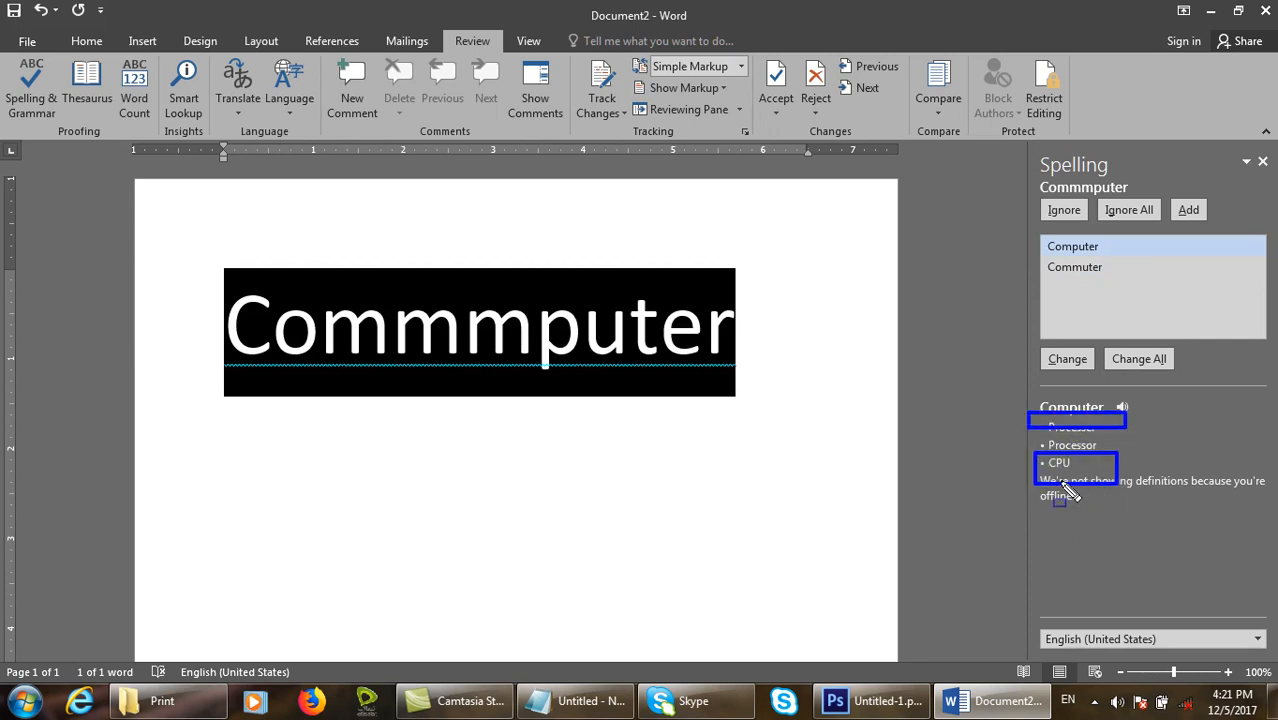
pyautogui.press('Escape')
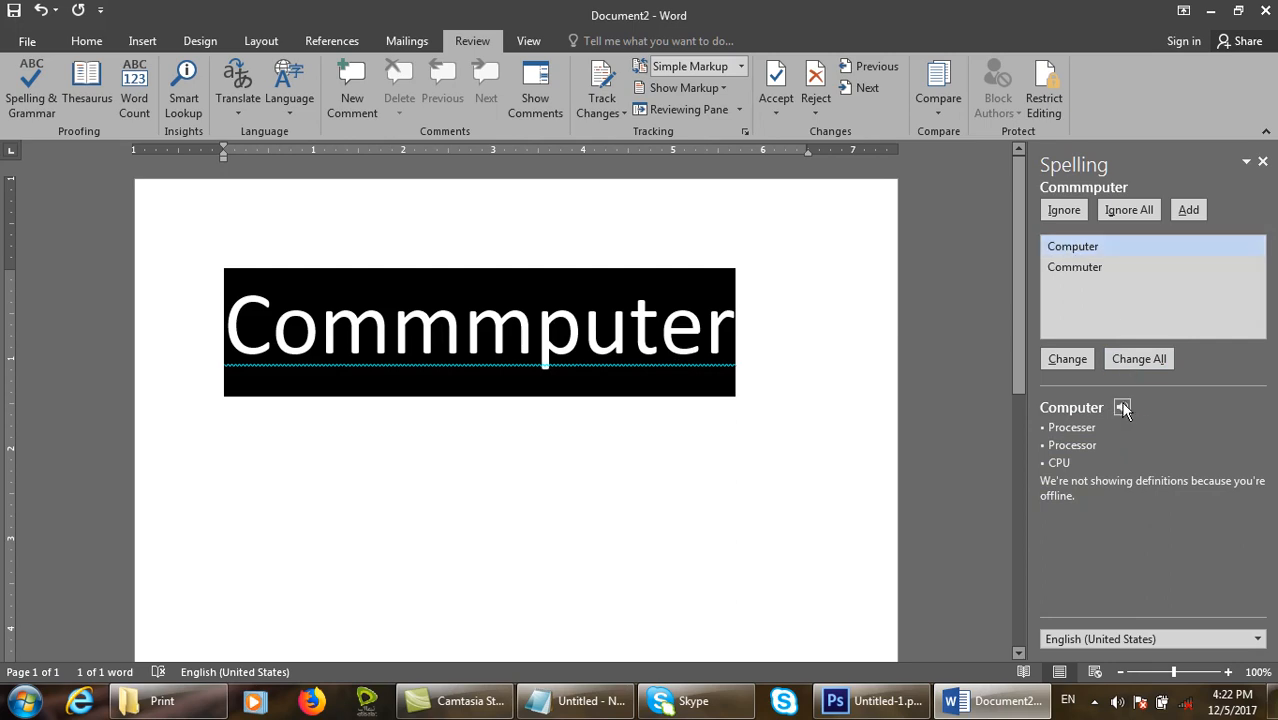
# - Check the system volume for the pronunciation audio and close the spelling check
pyautogui.click(1115, 704)
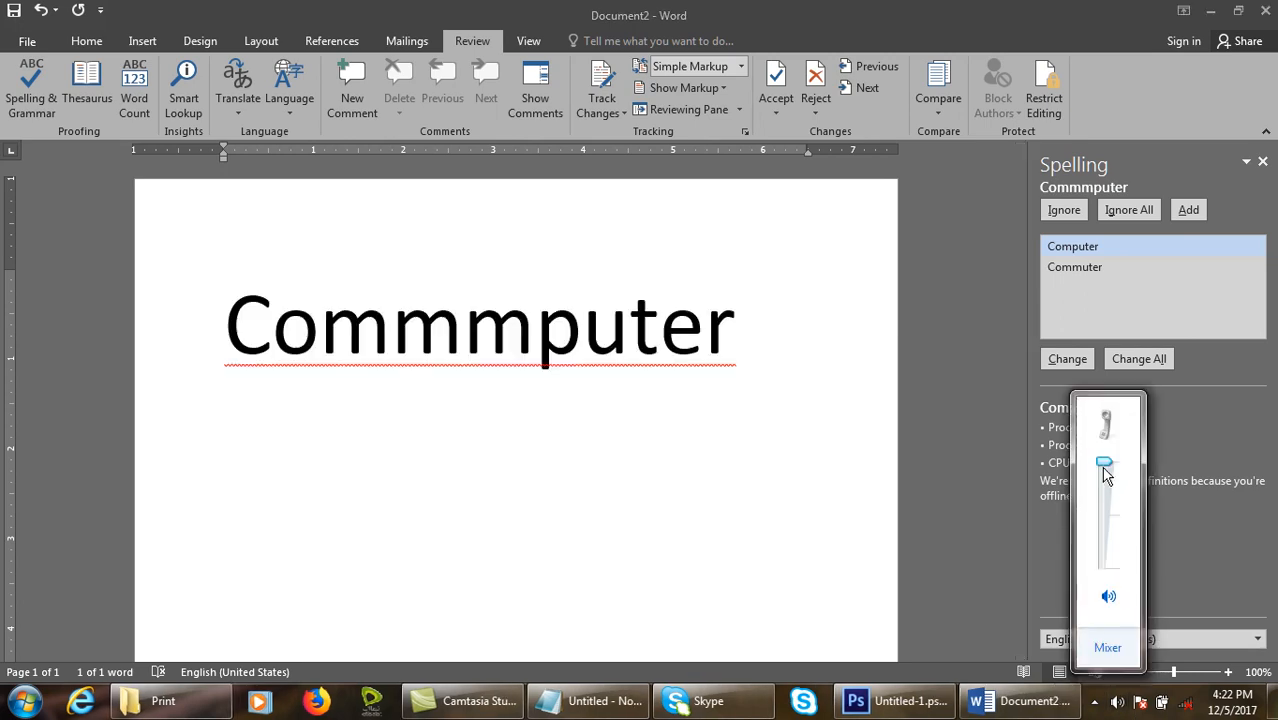
pyautogui.click(790, 391)
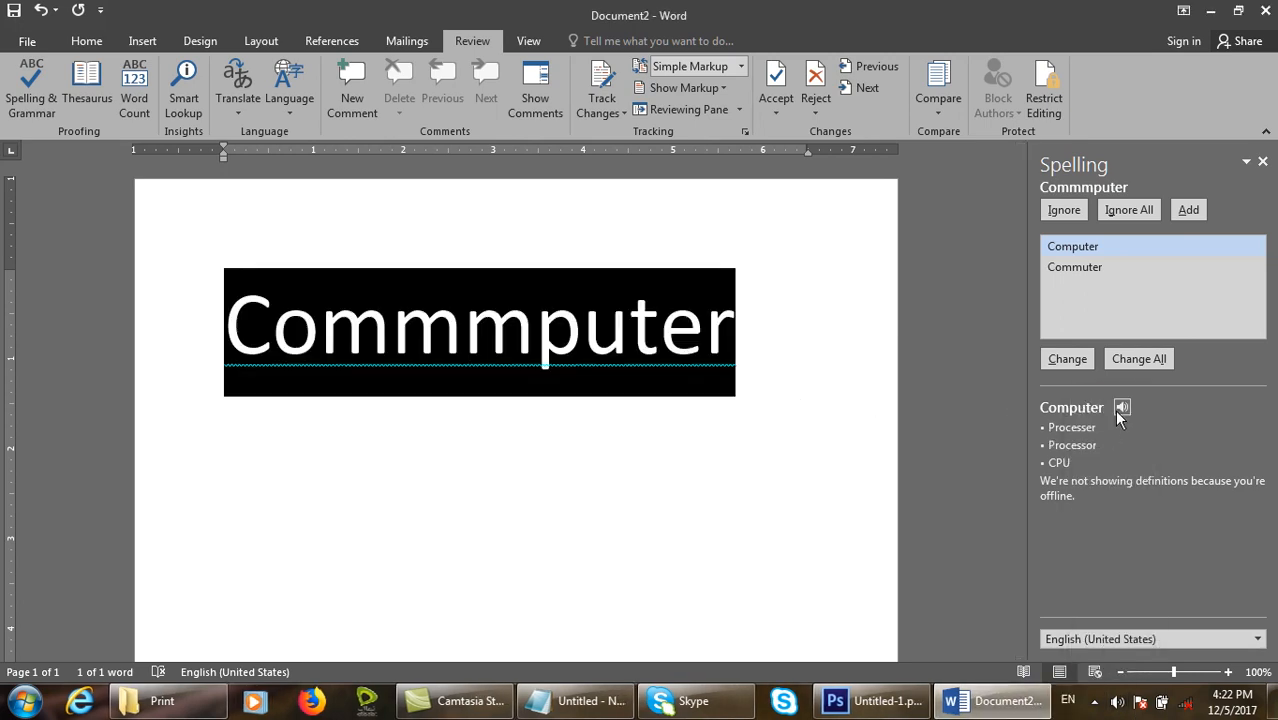
pyautogui.click(1262, 161)
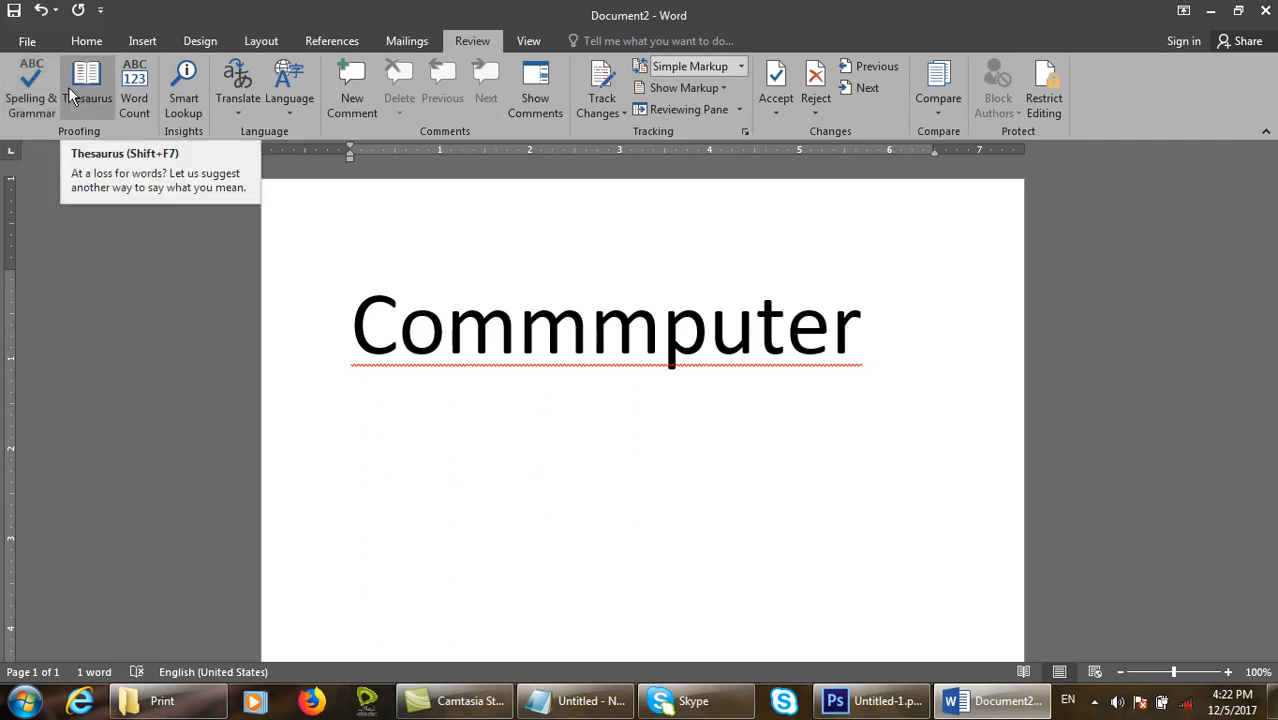
# - Open the Thesaurus and look up synonyms for "computer" instead of the misspelled word
pyautogui.click(68, 87)
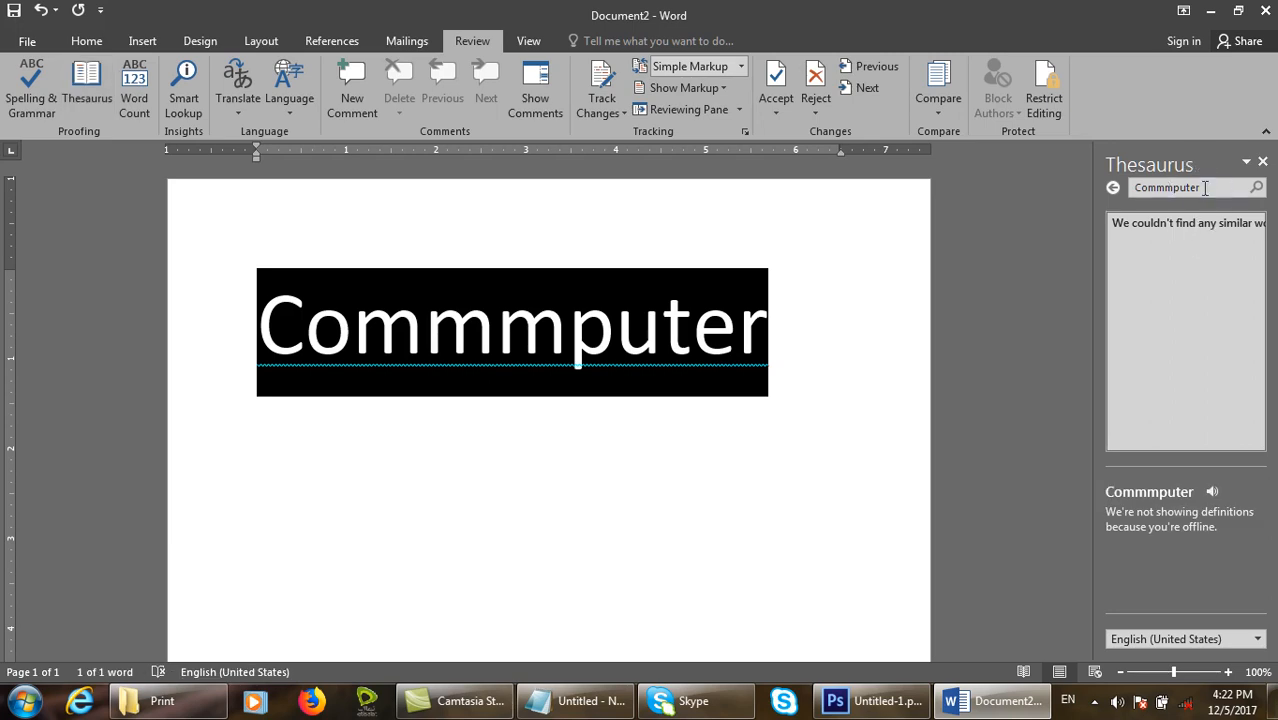
pyautogui.moveTo(1203, 188); pyautogui.dragTo(1040, 188)
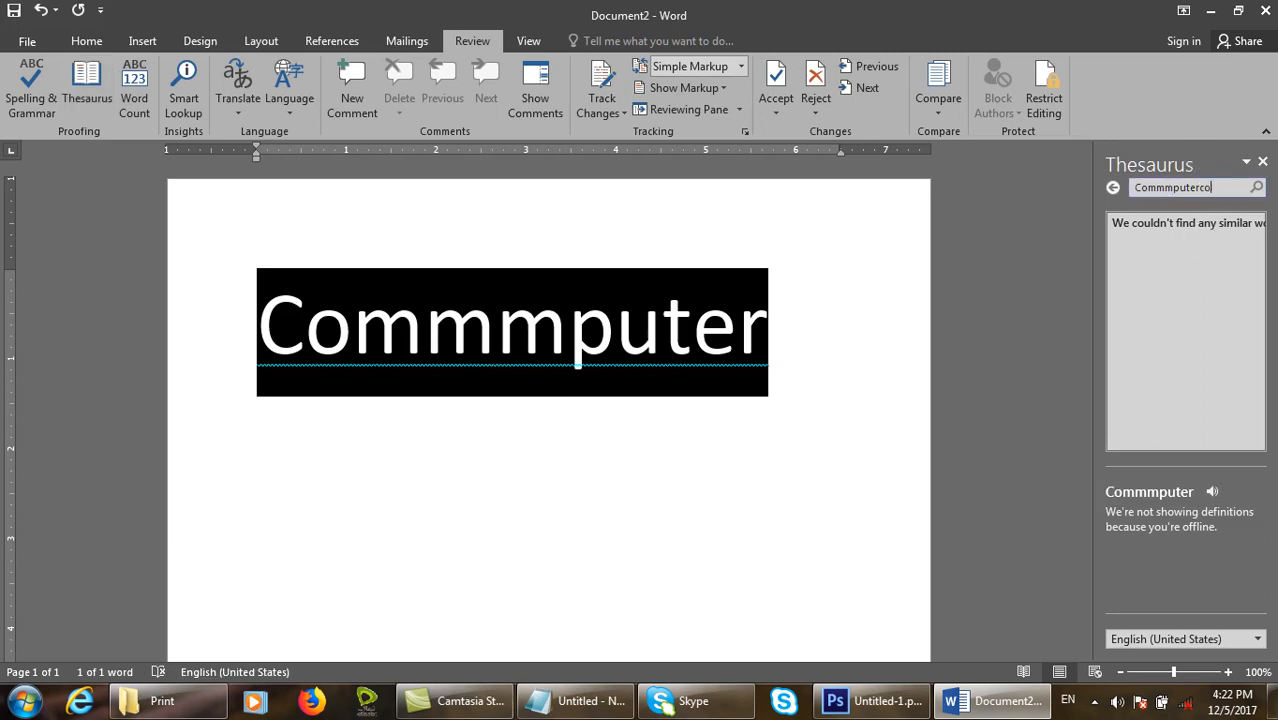
pyautogui.press('BackSpace')
pyautogui.press('BackSpace')
pyautogui.press('BackSpace')
pyautogui.press('BackSpace')
pyautogui.press('BackSpace')
pyautogui.press('BackSpace')
pyautogui.press('BackSpace')
pyautogui.press('BackSpace')
pyautogui.press('BackSpace')
pyautogui.press('BackSpace')
pyautogui.write('computer')
pyautogui.press('Return')
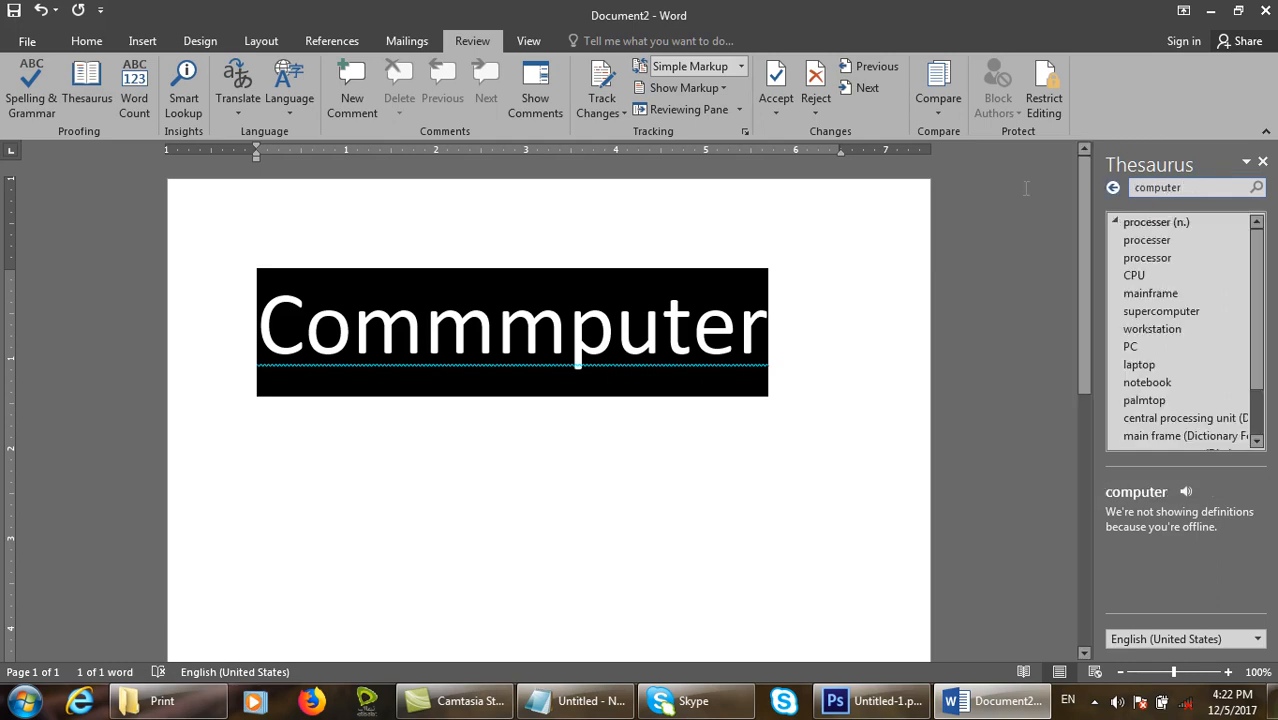
# - Look up synonyms for "father" in the Thesaurus
pyautogui.press('BackSpace')
pyautogui.press('BackSpace')
pyautogui.press('BackSpace')
pyautogui.press('BackSpace')
pyautogui.press('BackSpace')
pyautogui.press('BackSpace')
pyautogui.press('BackSpace')
pyautogui.write('father')
pyautogui.press('Return')
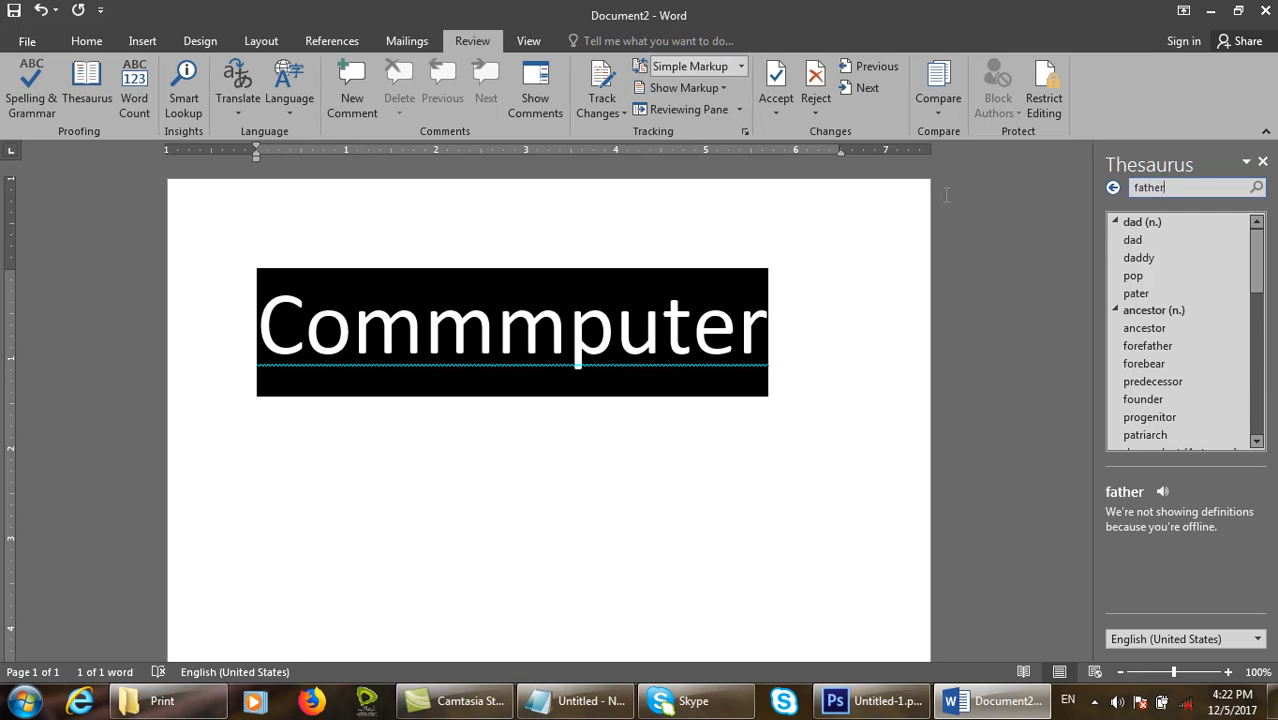
# - Look up synonyms for "home" in the Thesaurus and close it
pyautogui.press('BackSpace')
pyautogui.press('BackSpace')
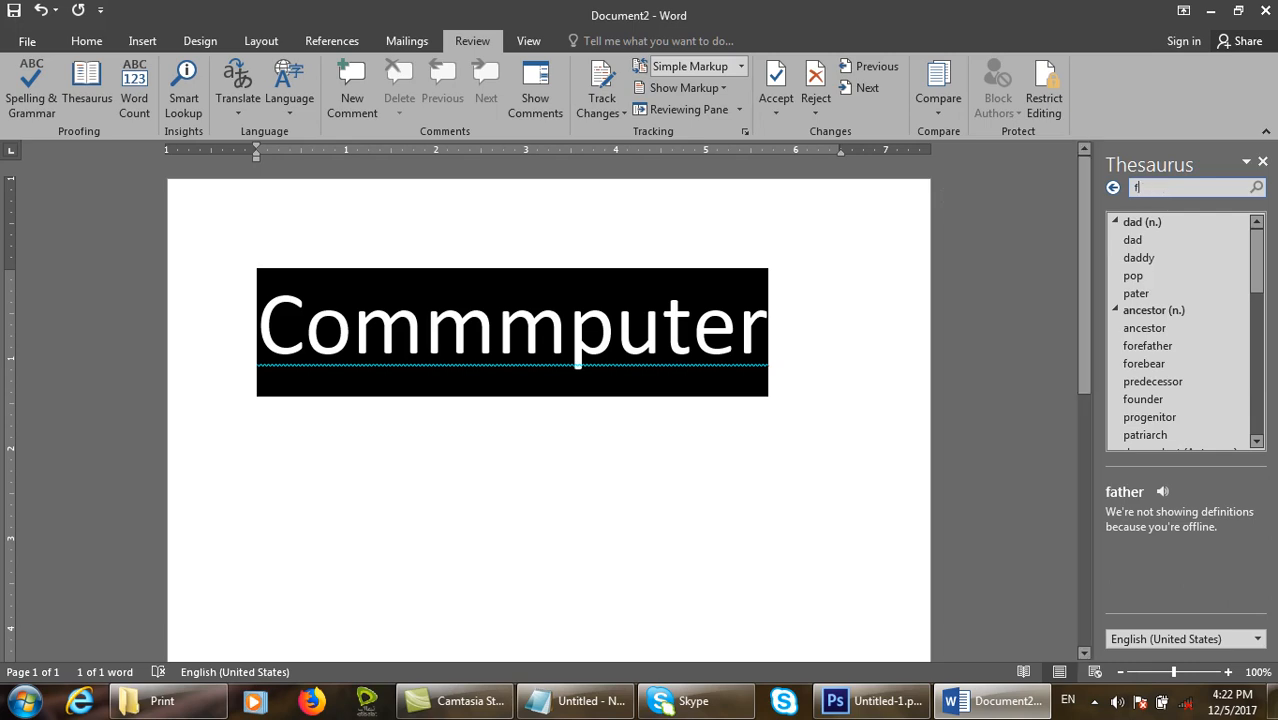
pyautogui.write('home')
pyautogui.press('Return')
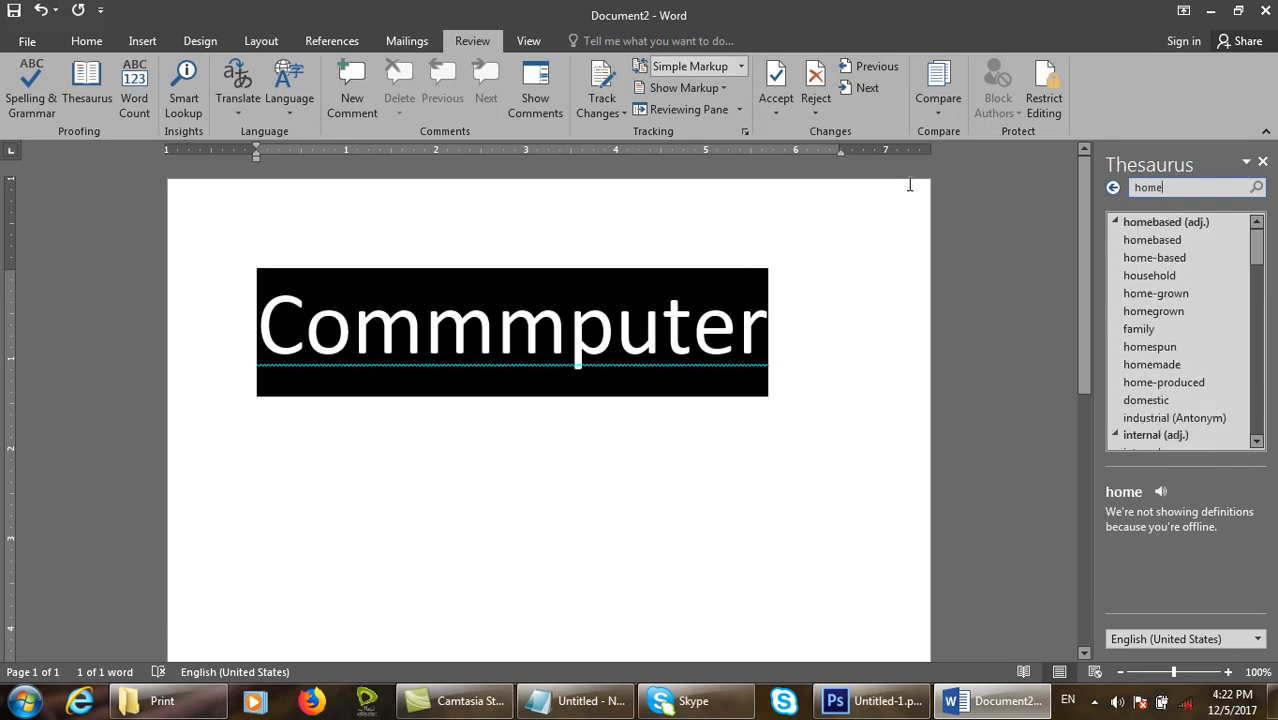
pyautogui.hotkey('ctrl', 'shift', 'd')
pyautogui.moveTo(54, 44)
pyautogui.mouseDown()
pyautogui.moveTo(87, 113)
pyautogui.moveTo(123, 133)
pyautogui.mouseUp()
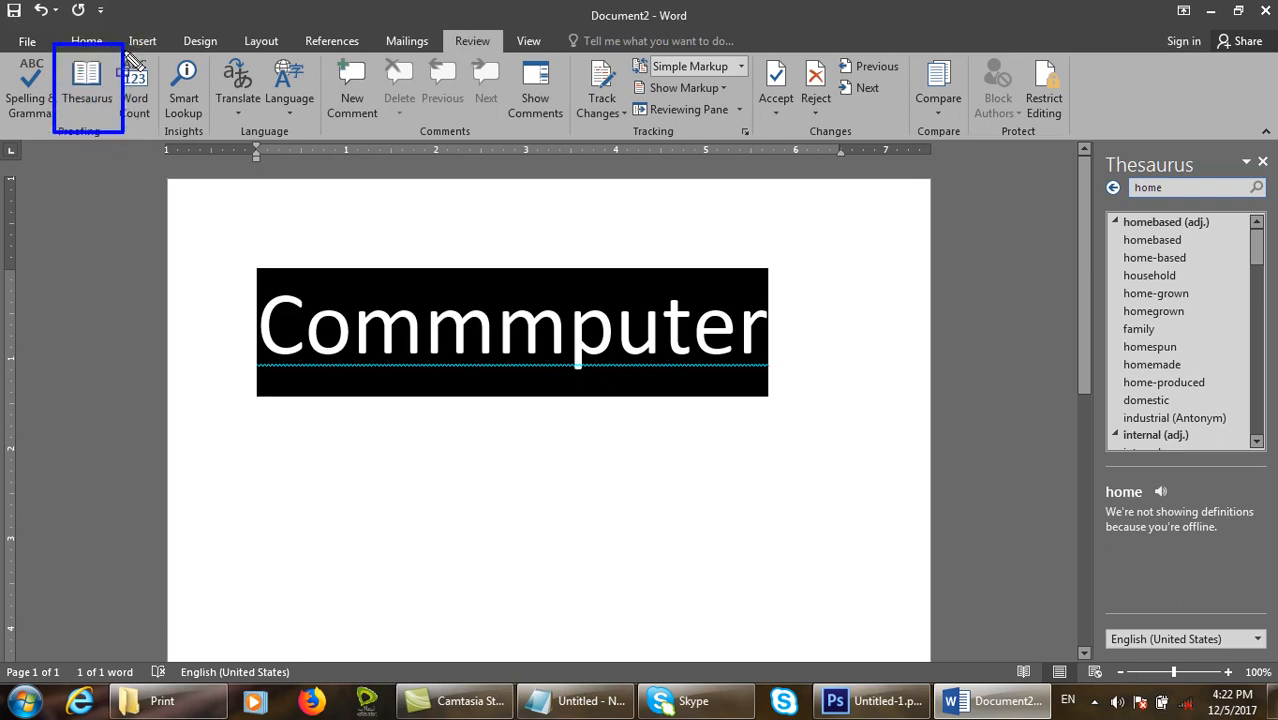
pyautogui.press('Escape')
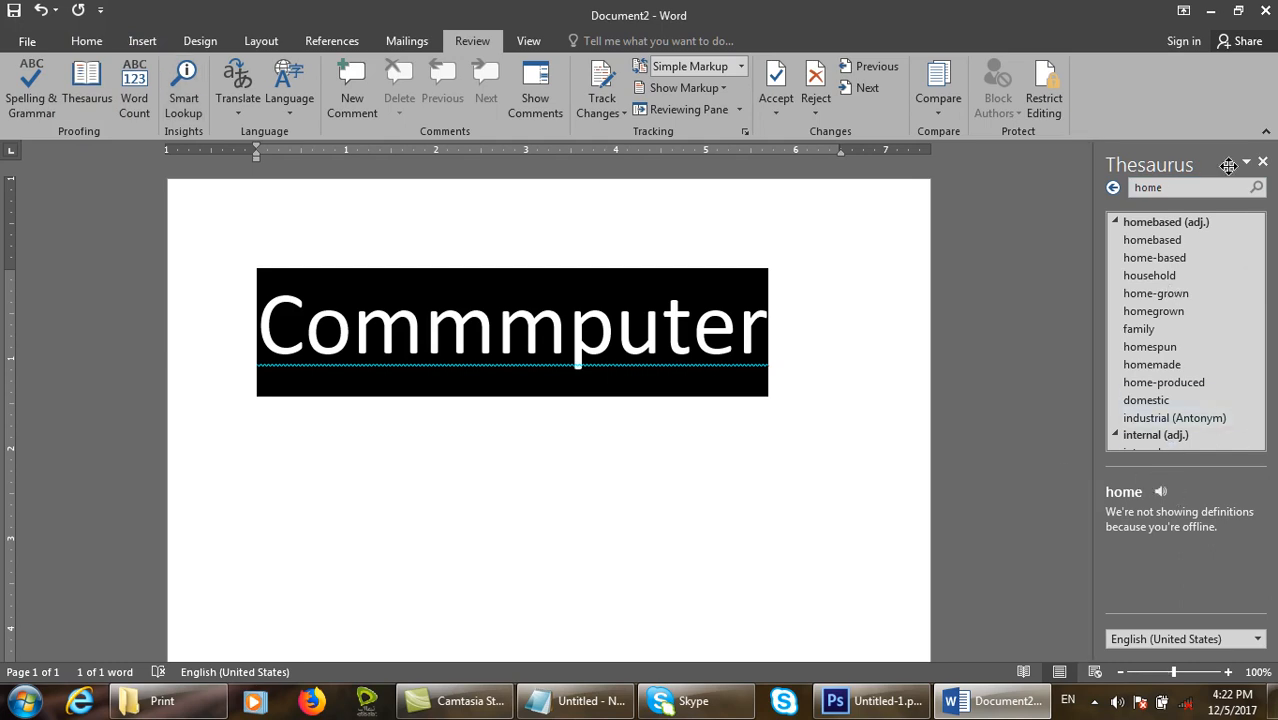
pyautogui.click(1260, 162)
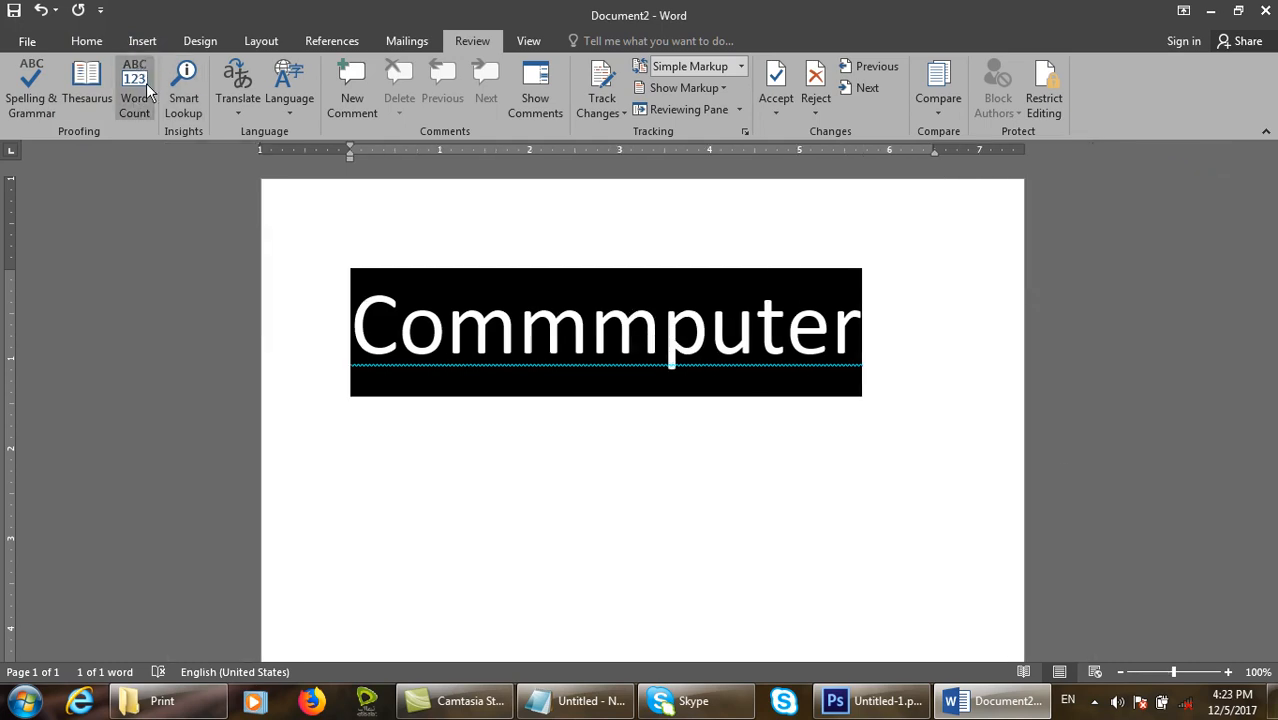
# - Close the document and fill a new blank one with sample paragraphs generated by =rand()
pyautogui.hotkey('ctrl', 'w')
pyautogui.click(607, 396)
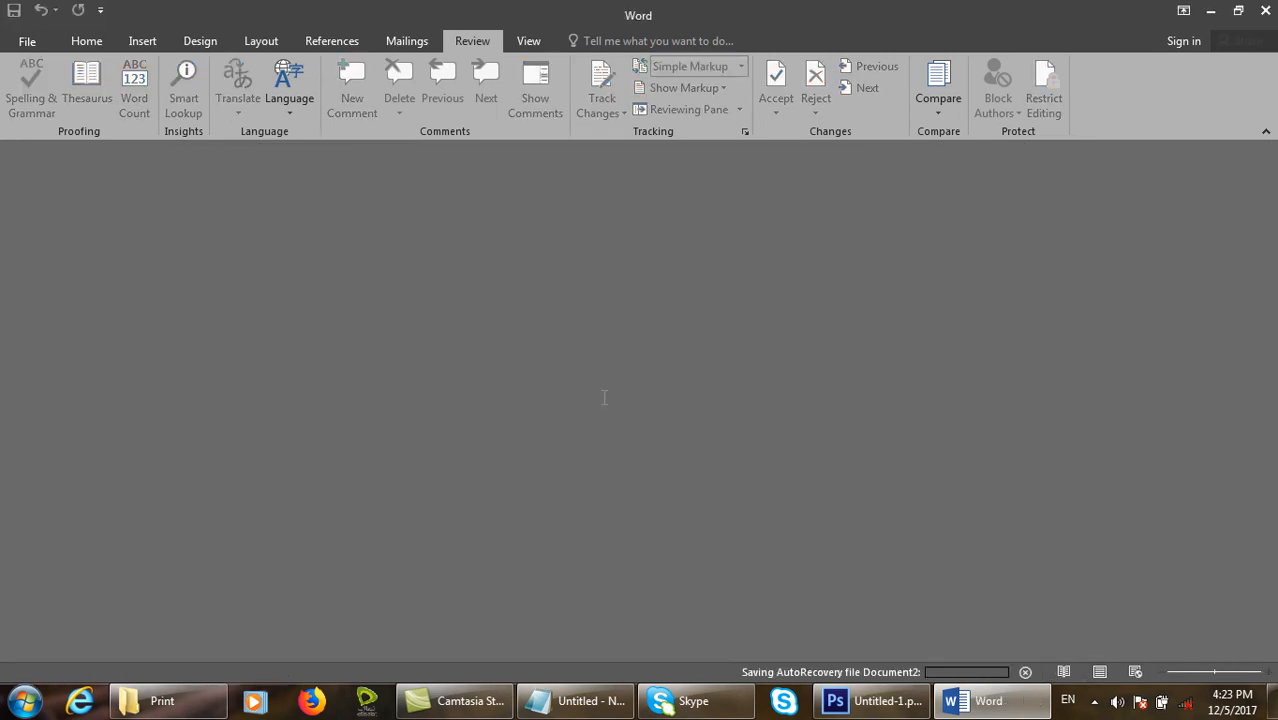
pyautogui.hotkey('ctrl', 'n')
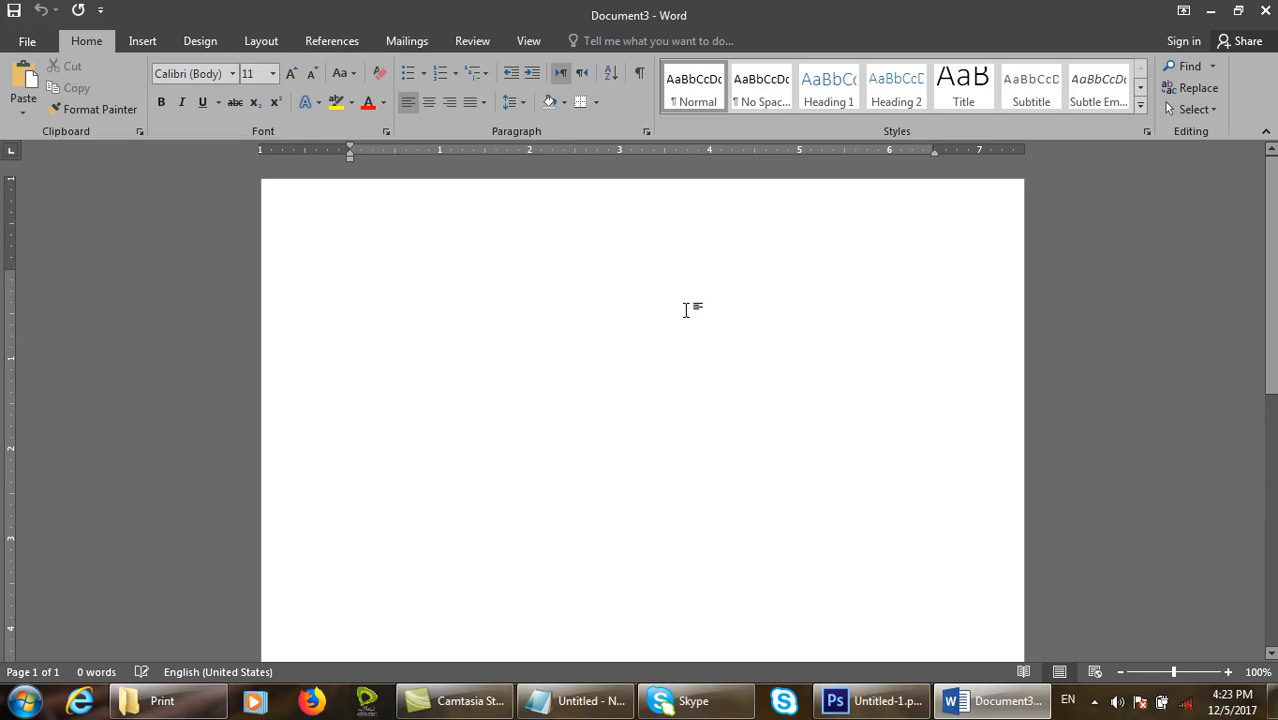
pyautogui.write('=rand()')
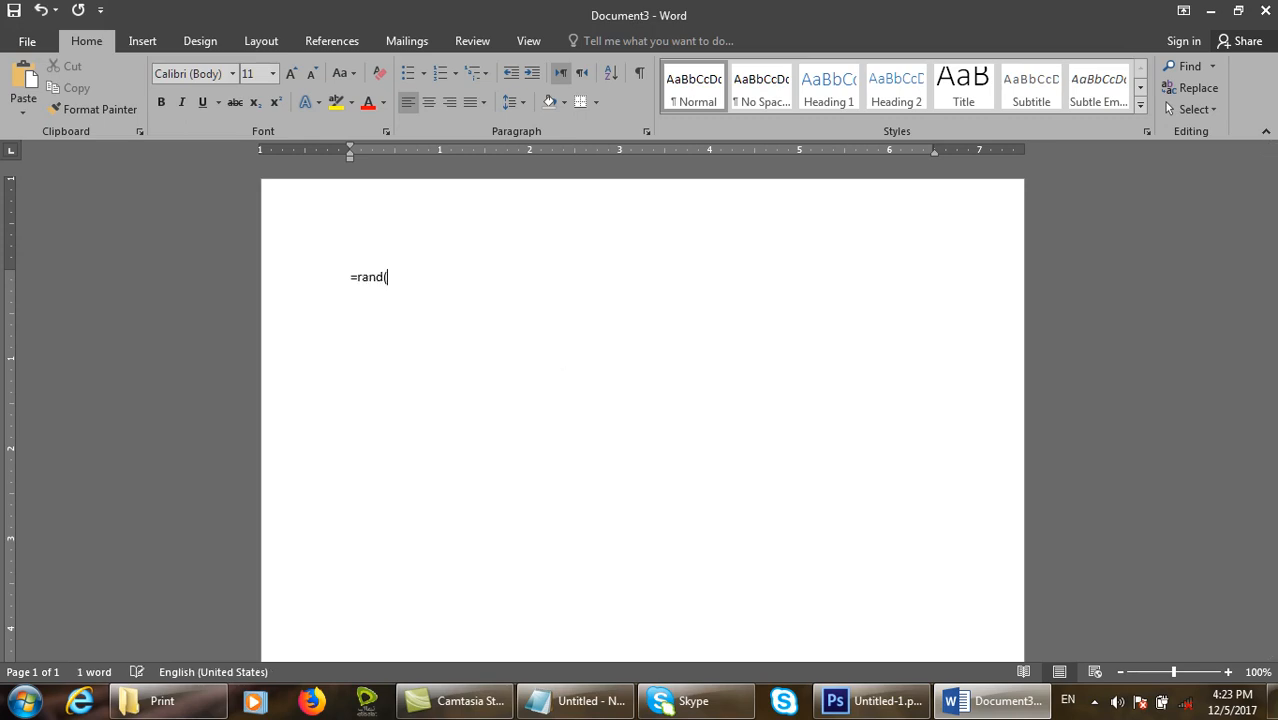
pyautogui.press('Return')
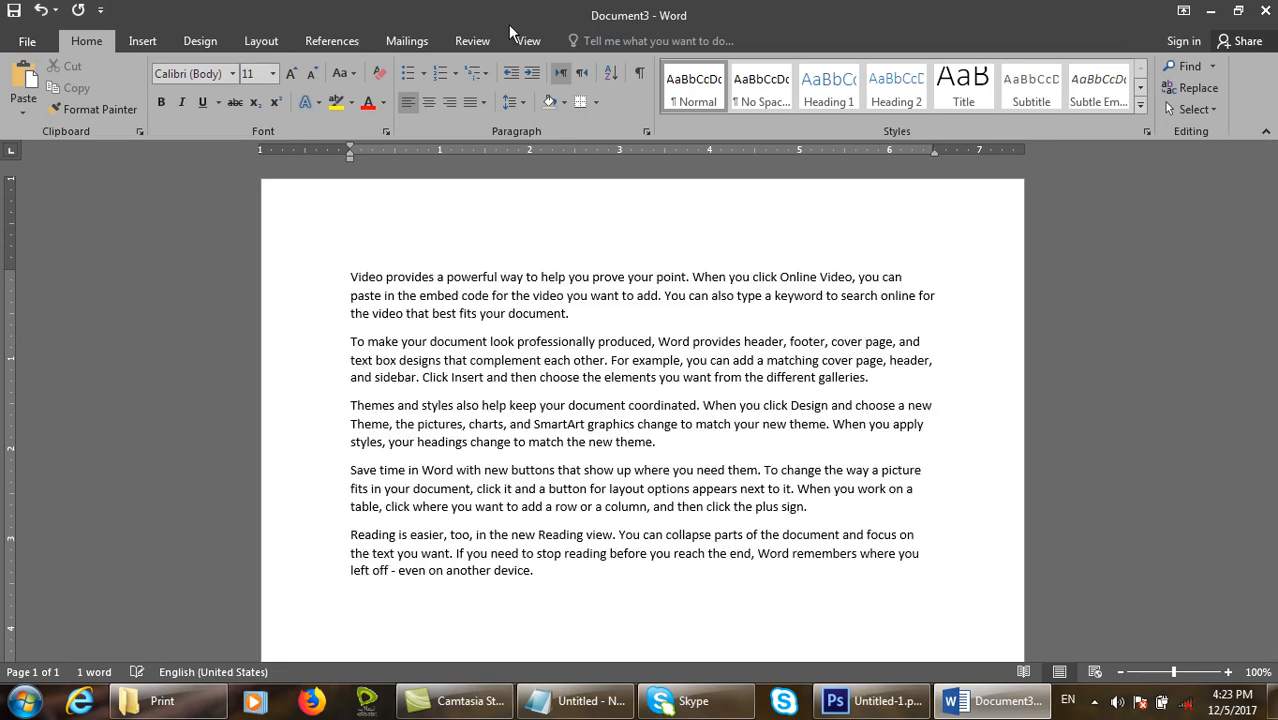
# - Open Word Count and review the page, word, character, paragraph and line statistics, closing the dialog when done
pyautogui.click(474, 40)
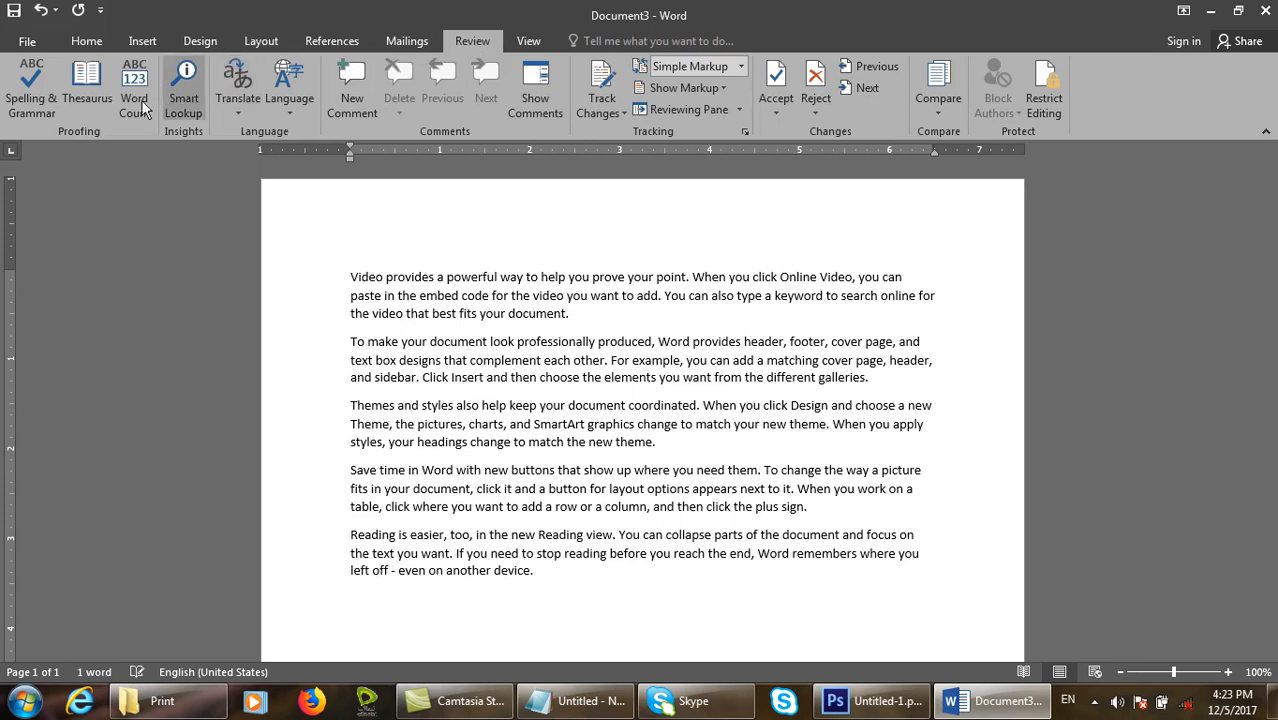
pyautogui.click(134, 90)
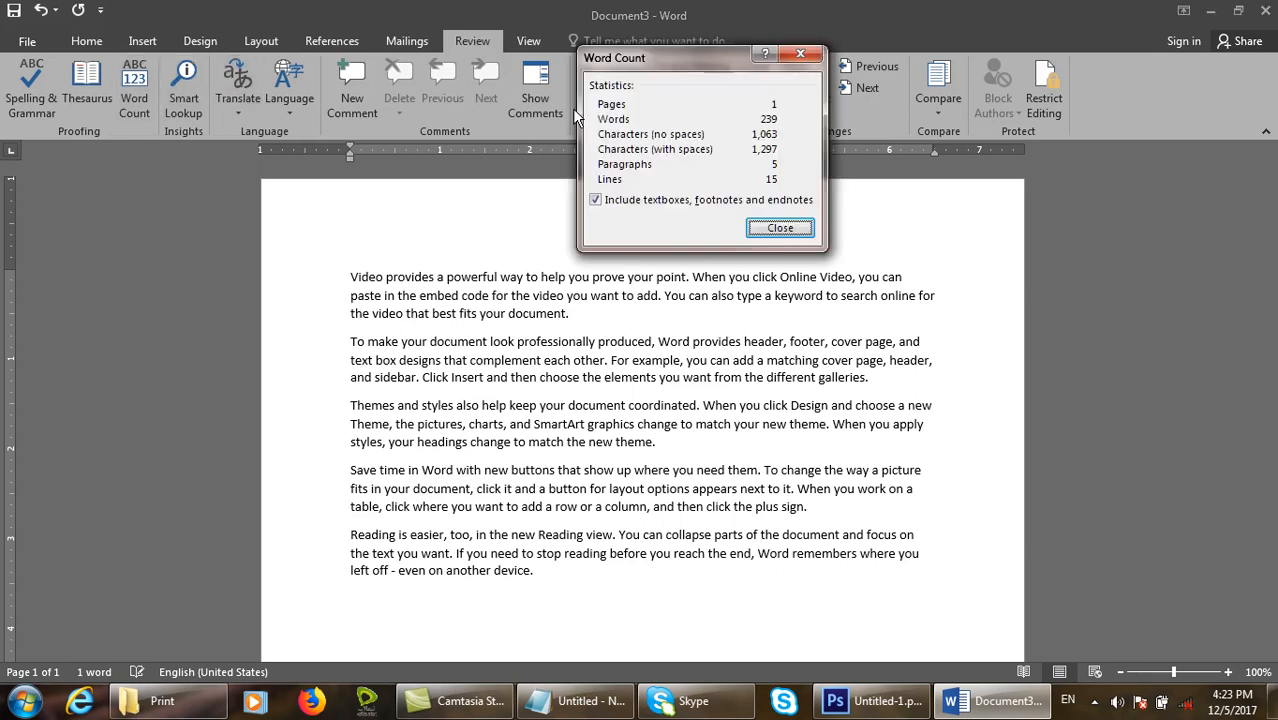
pyautogui.moveTo(588, 96); pyautogui.dragTo(790, 110)
pyautogui.moveTo(591, 112)
pyautogui.mouseDown()
pyautogui.moveTo(715, 130)
pyautogui.moveTo(791, 124)
pyautogui.mouseUp()
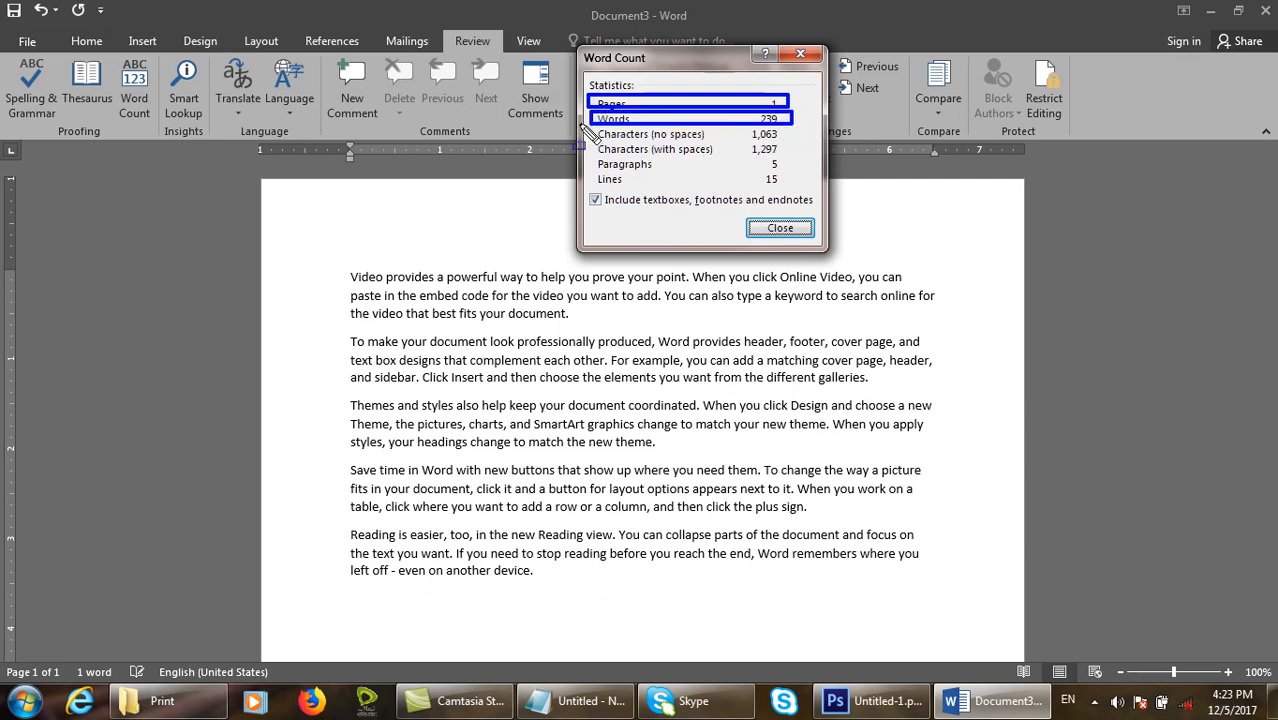
pyautogui.moveTo(600, 125)
pyautogui.mouseDown()
pyautogui.moveTo(740, 148)
pyautogui.moveTo(806, 143)
pyautogui.mouseUp()
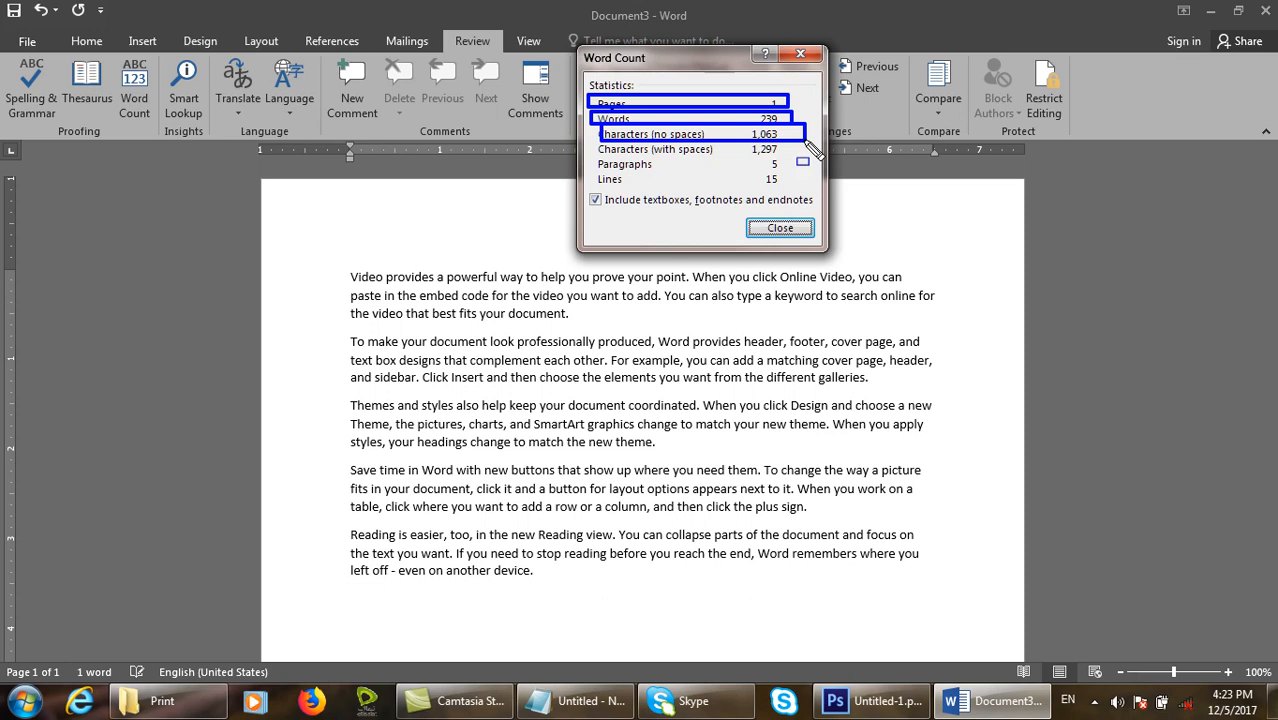
pyautogui.moveTo(592, 143)
pyautogui.mouseDown()
pyautogui.moveTo(590, 162)
pyautogui.moveTo(714, 145)
pyautogui.moveTo(801, 156)
pyautogui.mouseUp()
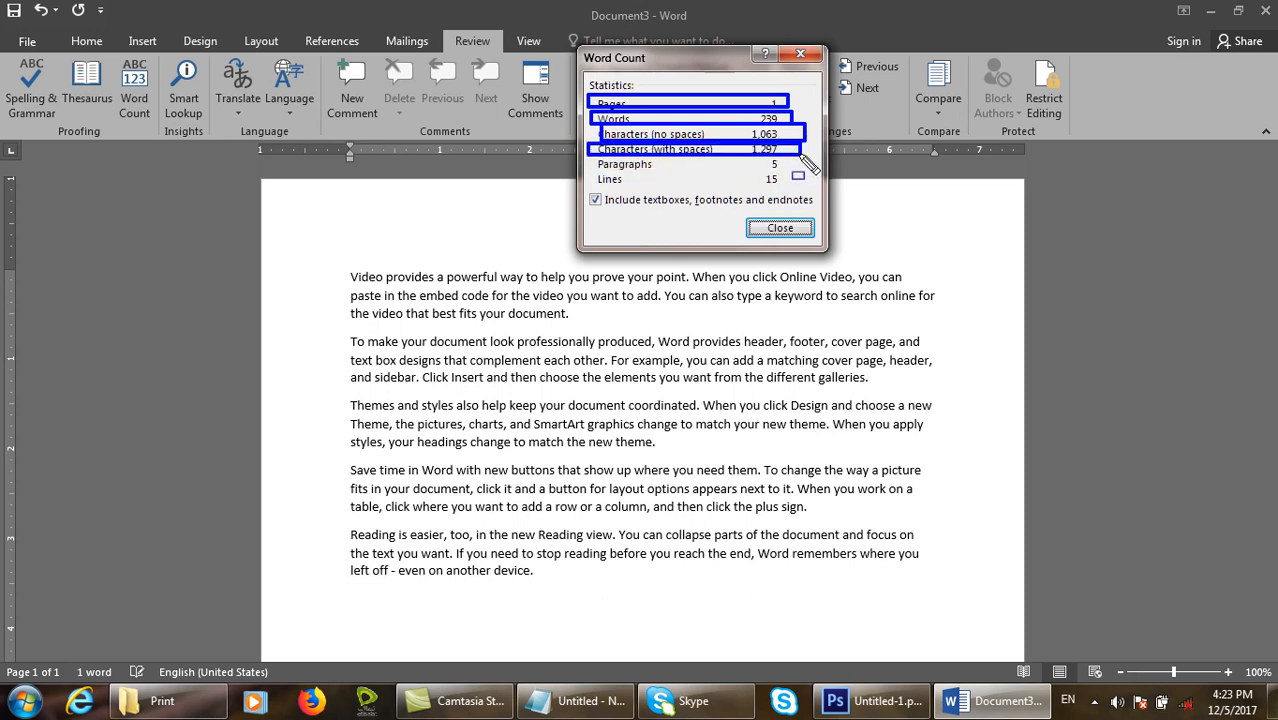
pyautogui.moveTo(590, 157); pyautogui.dragTo(782, 170)
pyautogui.moveTo(588, 178); pyautogui.dragTo(805, 200)
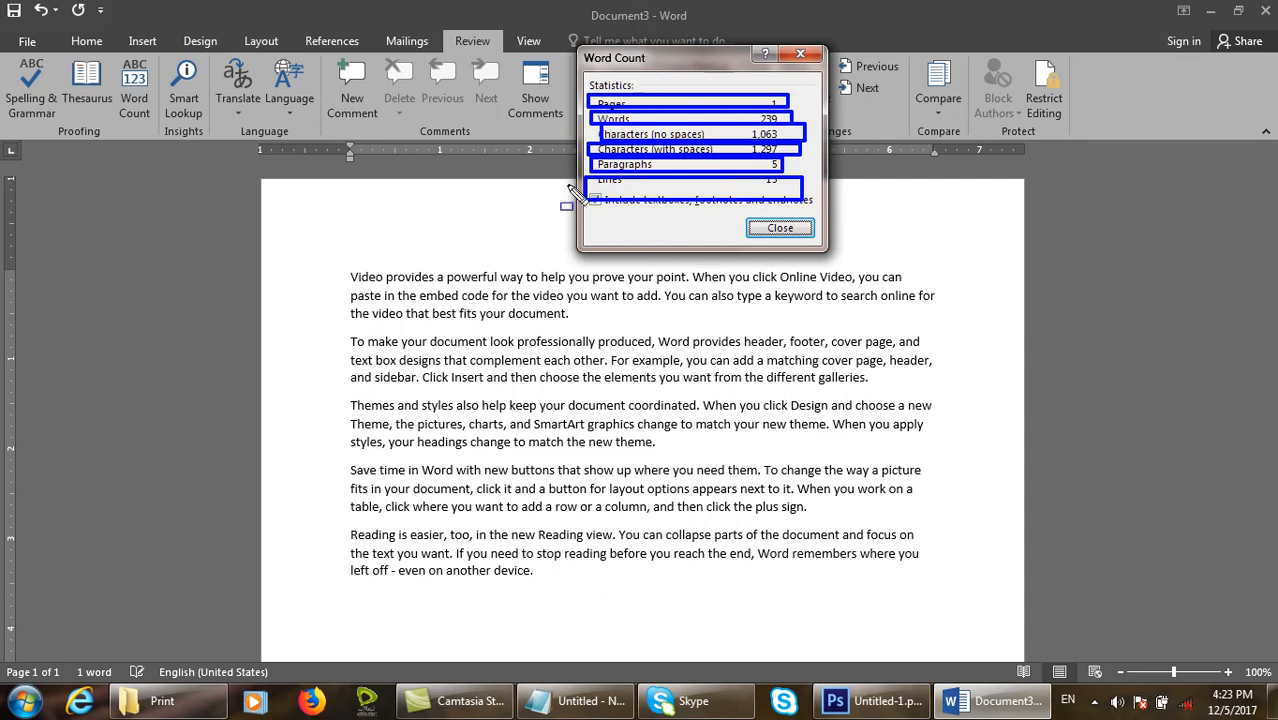
pyautogui.press('Escape')
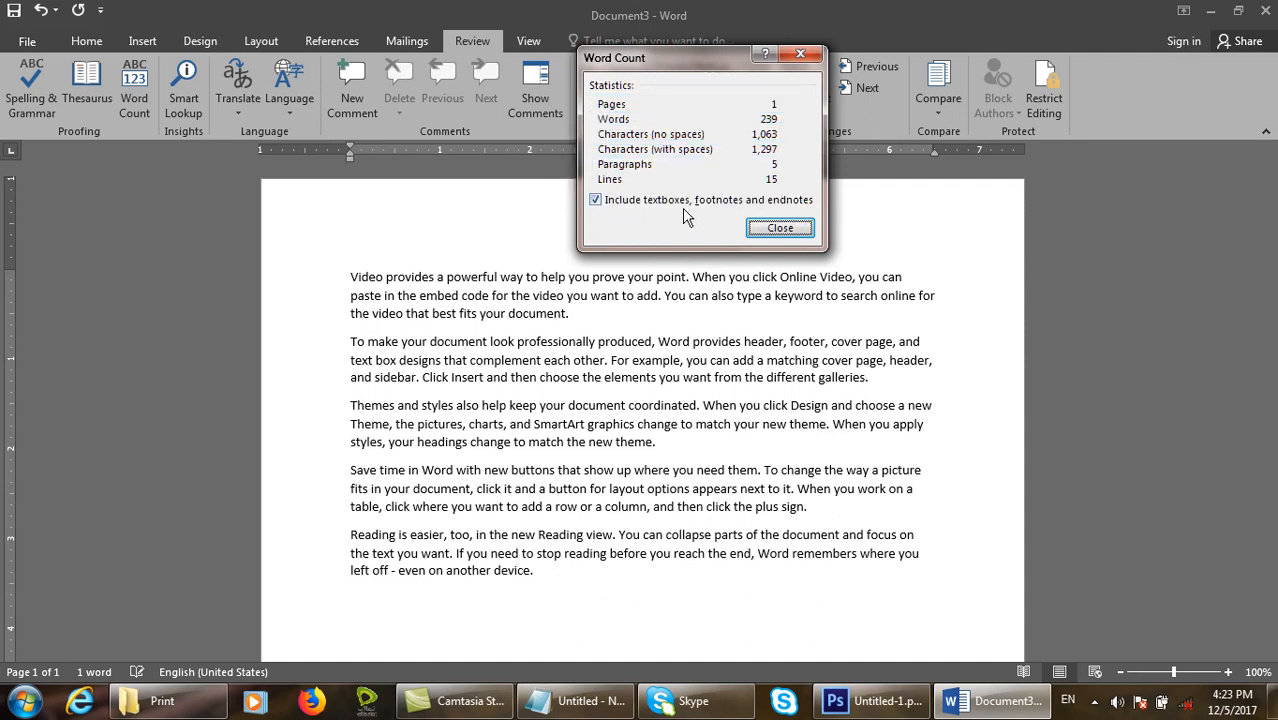
pyautogui.click(782, 228)
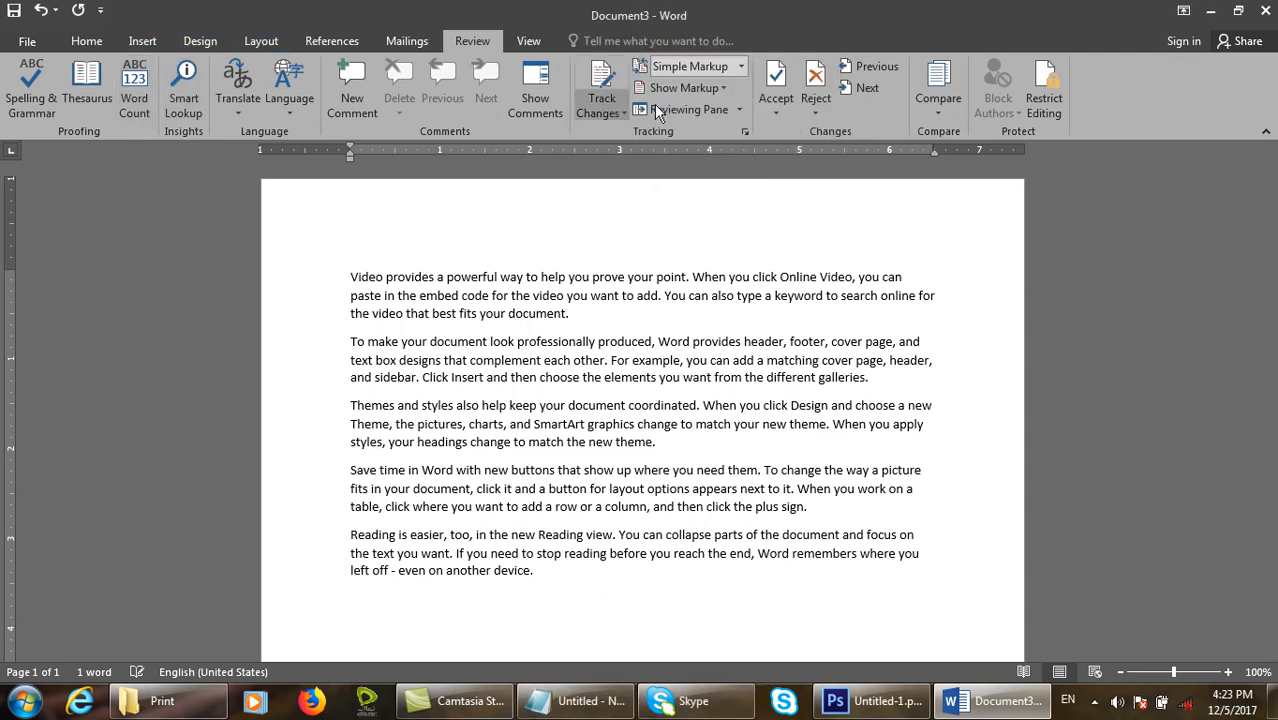
# - Draw a text box about 5.25 inches wide and 3.25 inches high in the empty area below the paragraphs
pyautogui.click(150, 41)
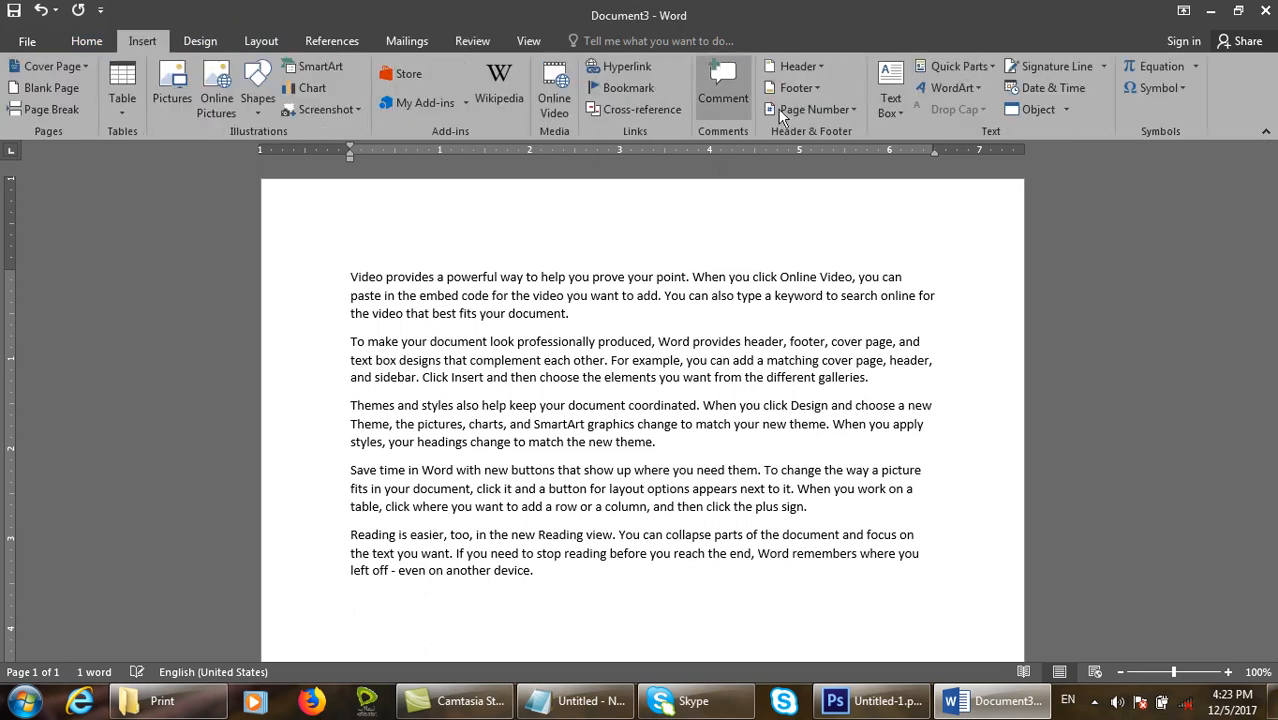
pyautogui.click(891, 125)
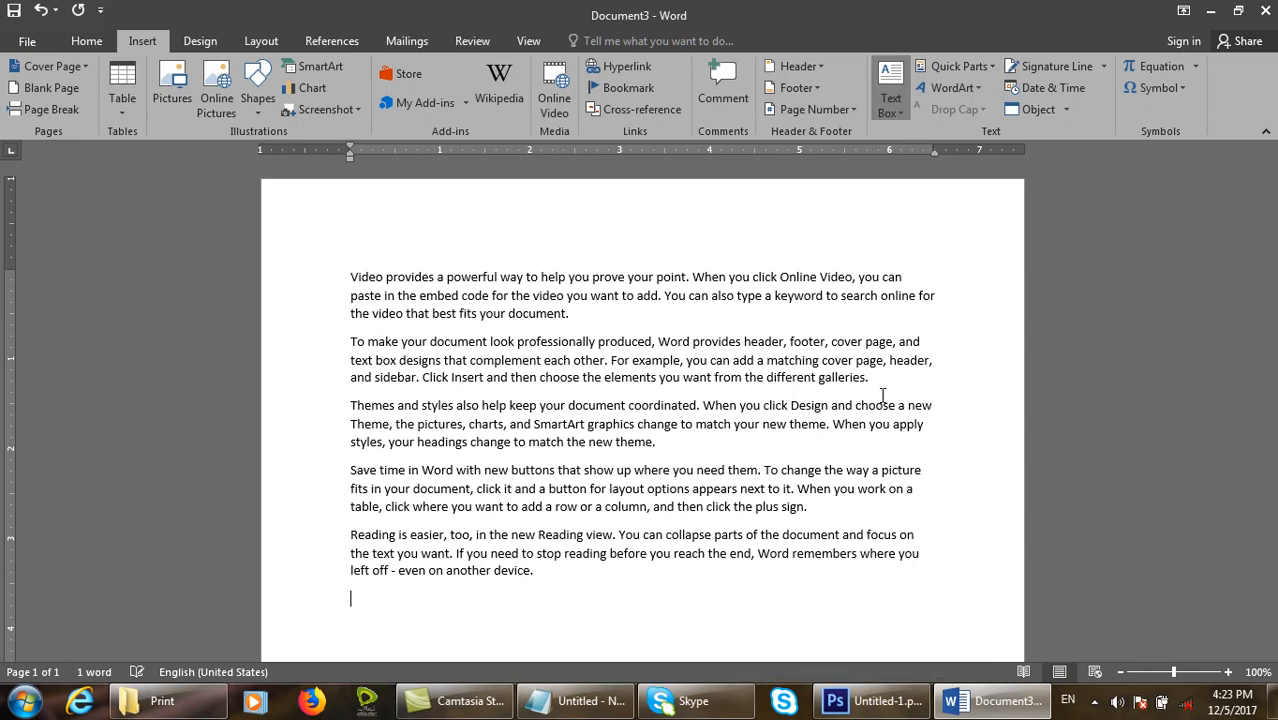
pyautogui.click(937, 509)
pyautogui.scroll(-5, 571, 457)
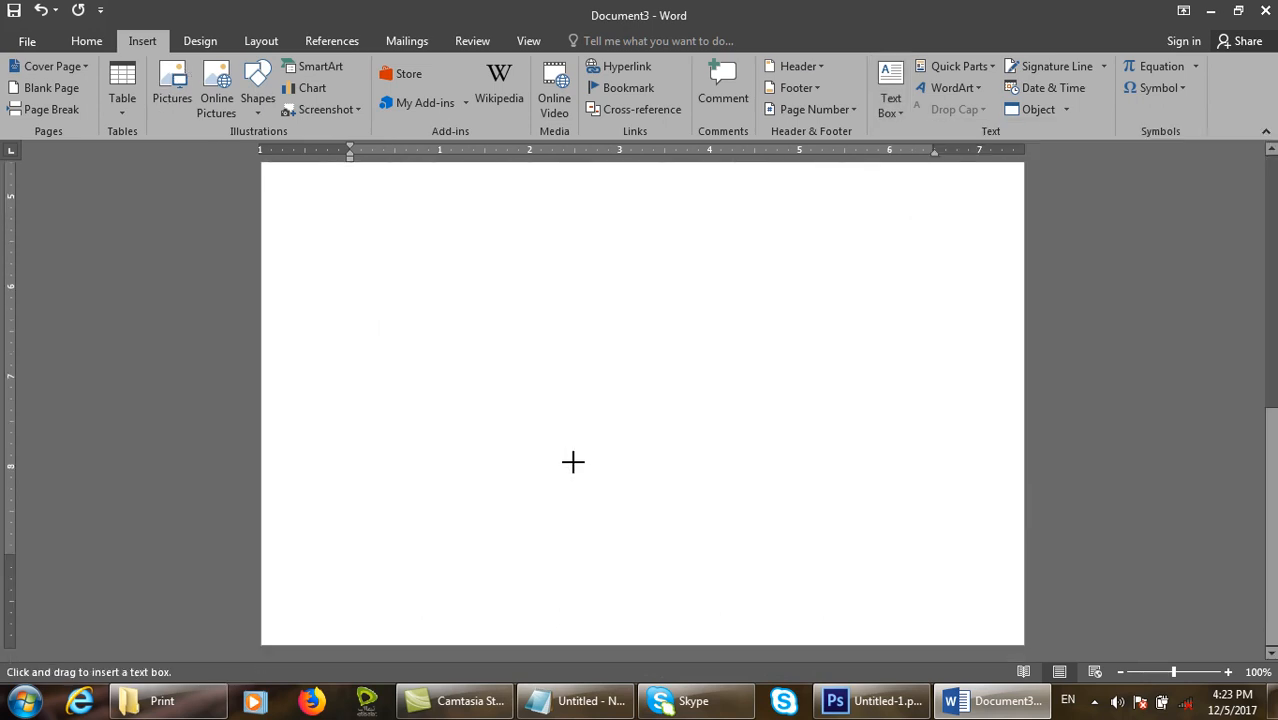
pyautogui.moveTo(389, 249); pyautogui.dragTo(861, 540)
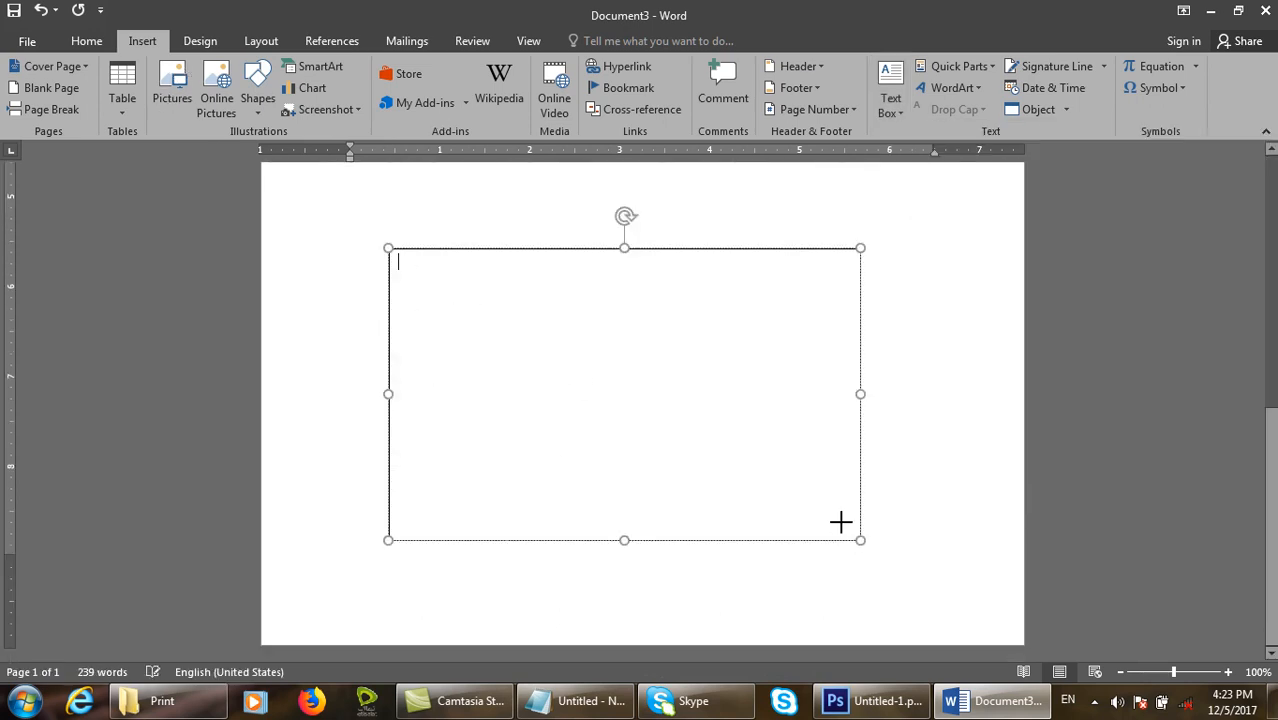
# - Check the Word Count statistics while the text box is still empty and close the dialog
pyautogui.click(472, 40)
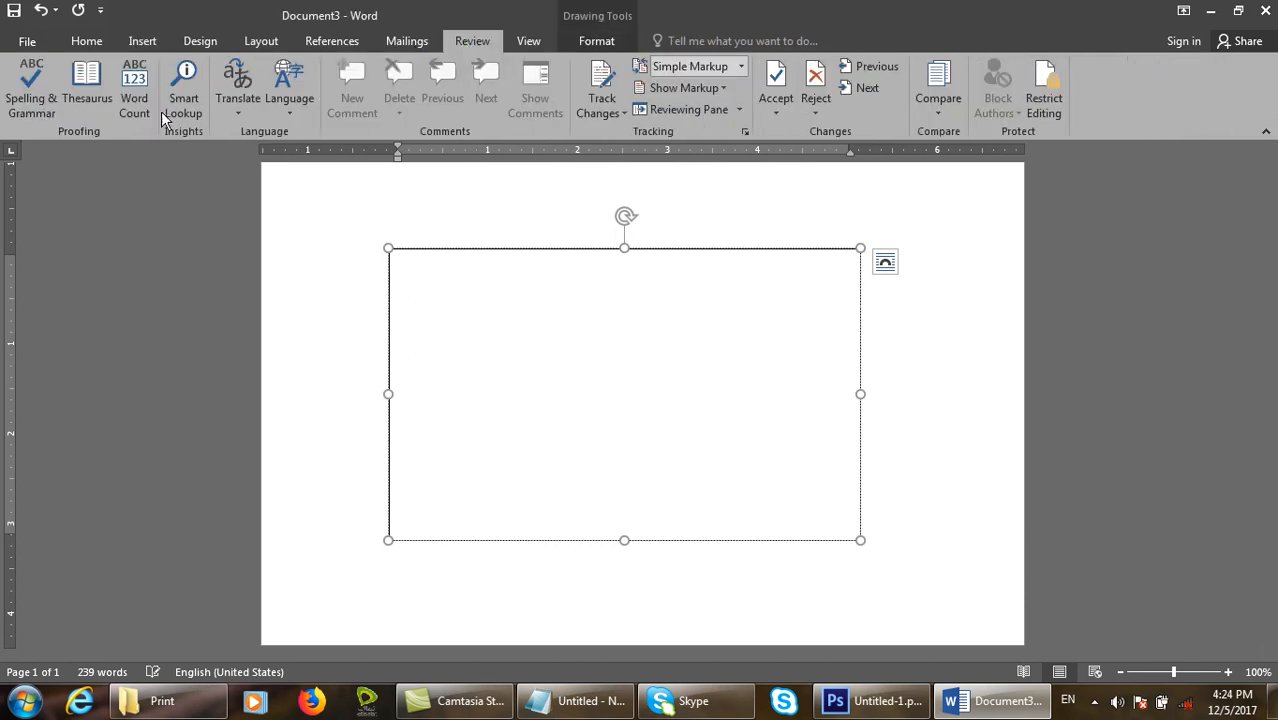
pyautogui.click(134, 100)
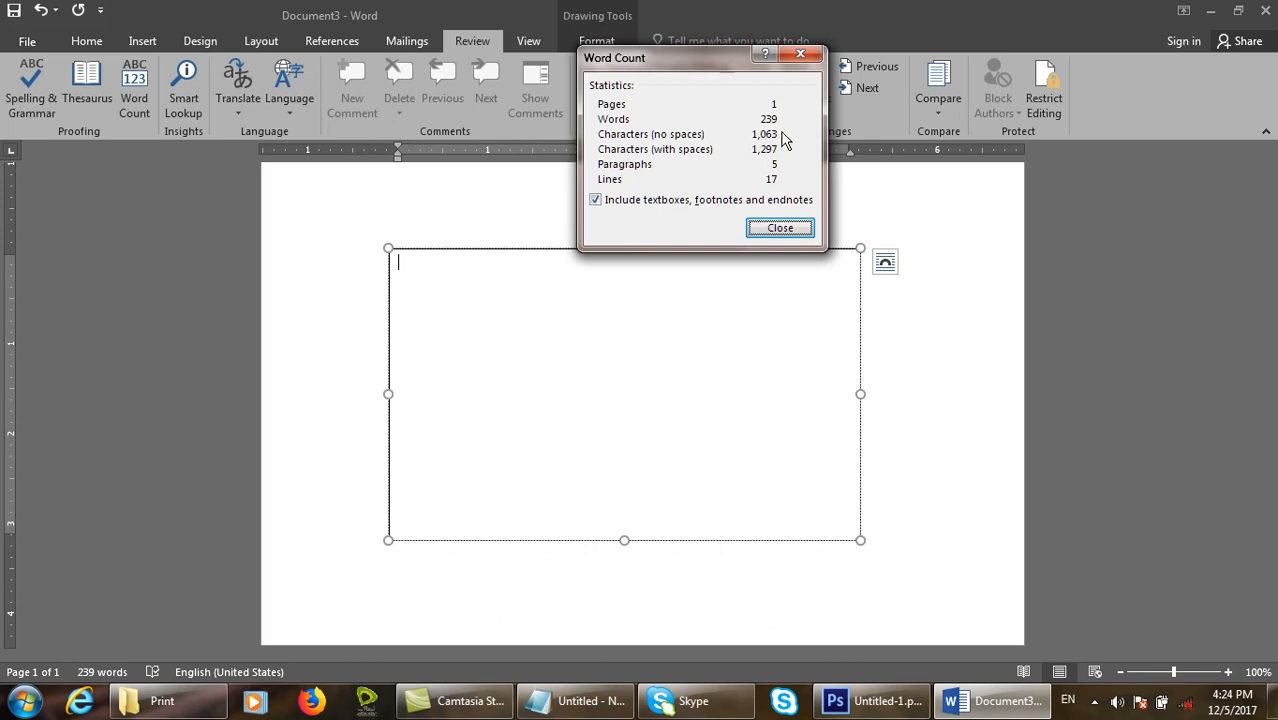
pyautogui.click(752, 229)
# - Fill the text box with sample paragraphs generated by =rand()
pyautogui.write('=ra')
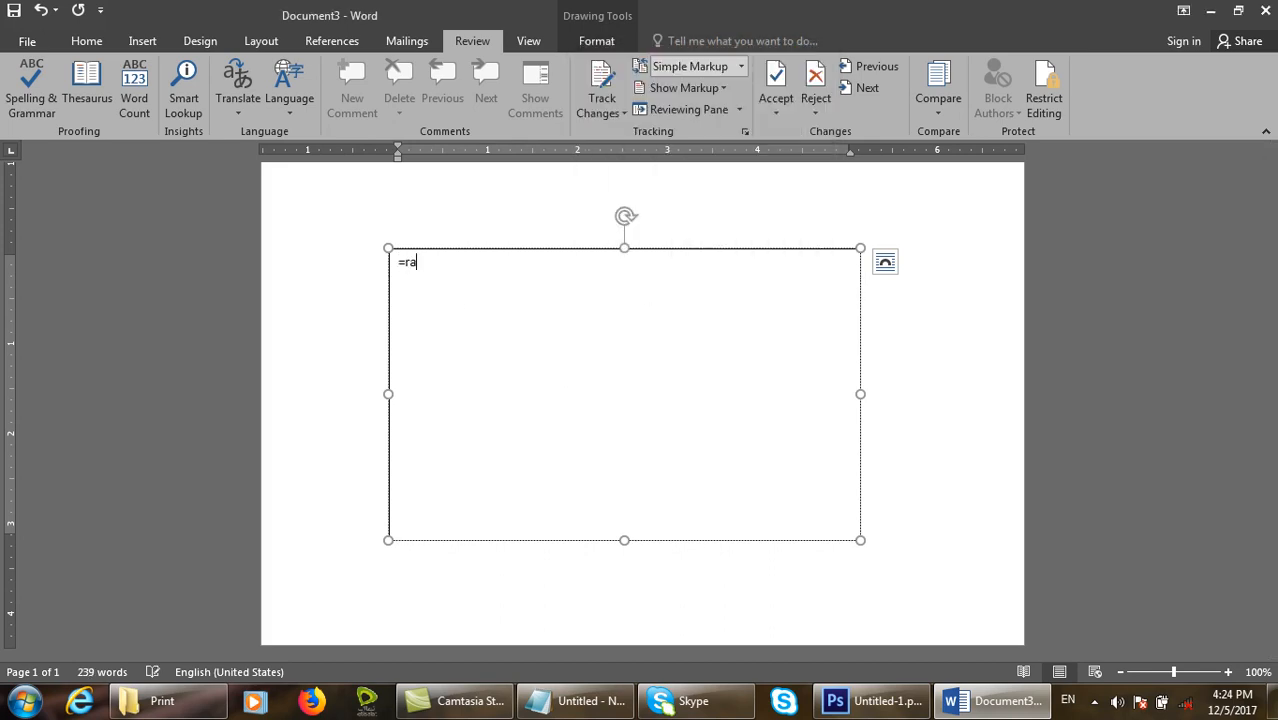
pyautogui.write('nd()')
pyautogui.press('Return')
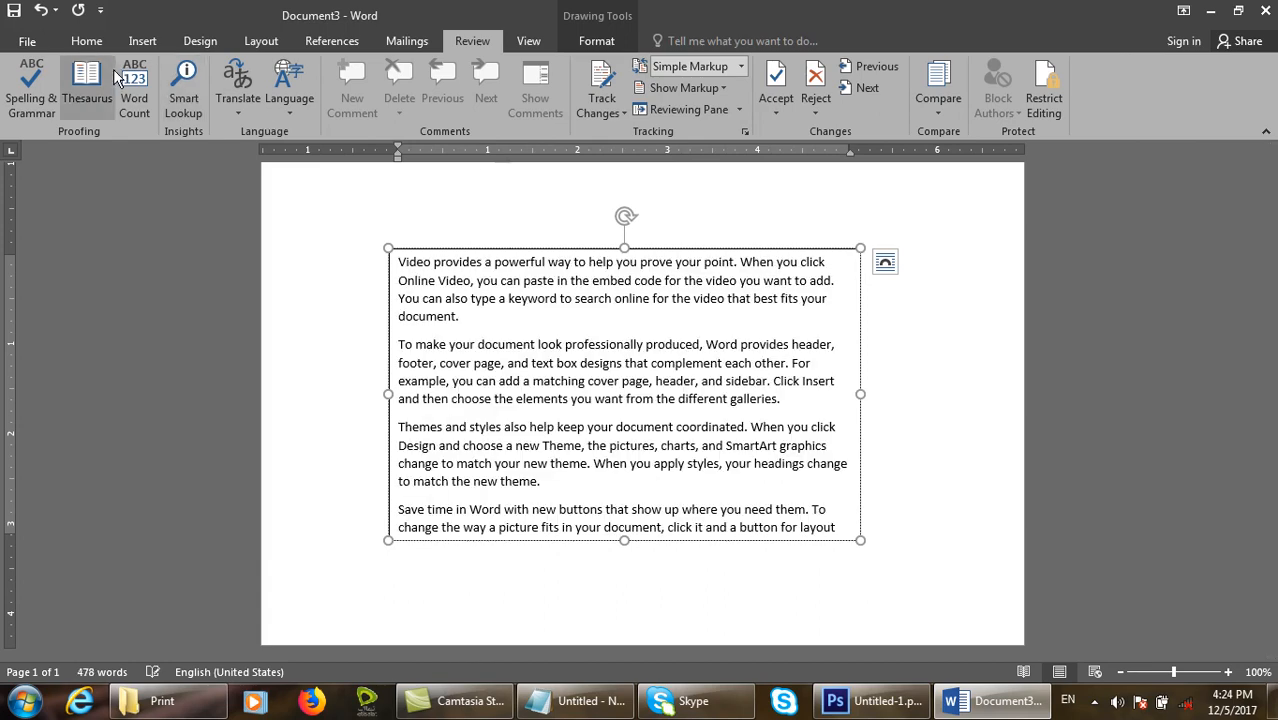
# - Exclude textboxes, footnotes and endnotes from the Word Count statistics and close the dialog
pyautogui.click(134, 98)
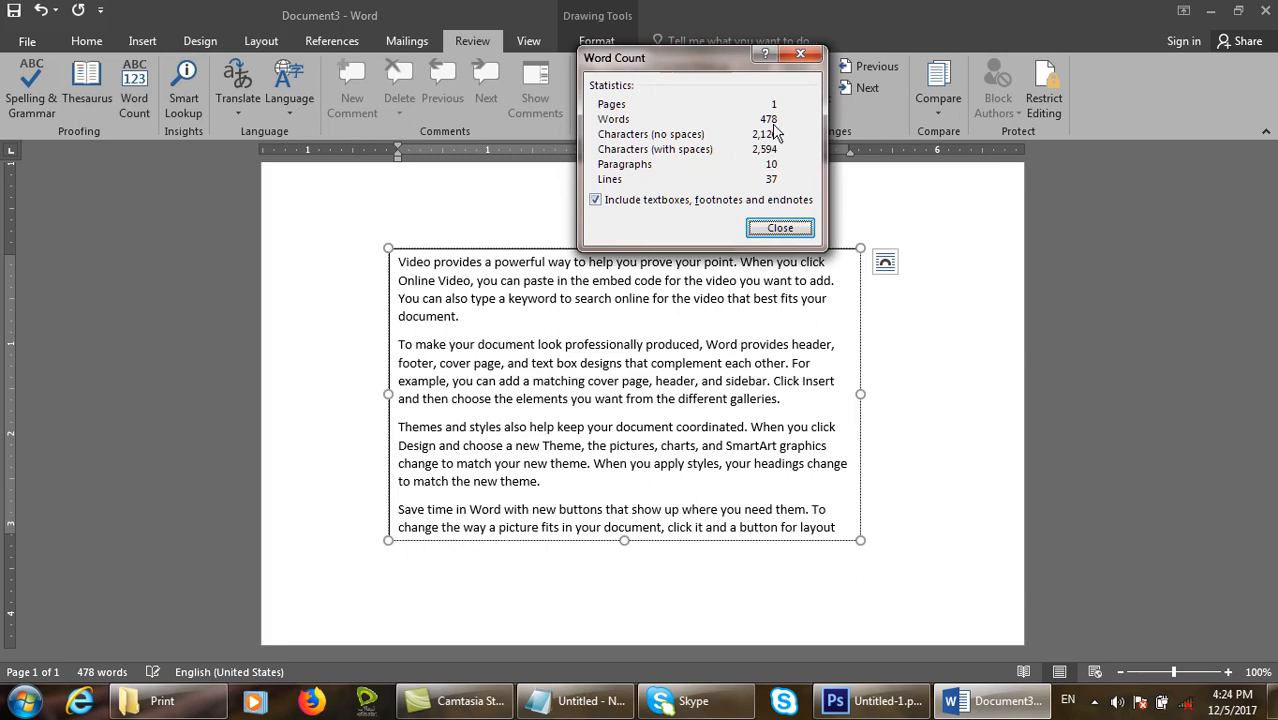
pyautogui.click(630, 200)
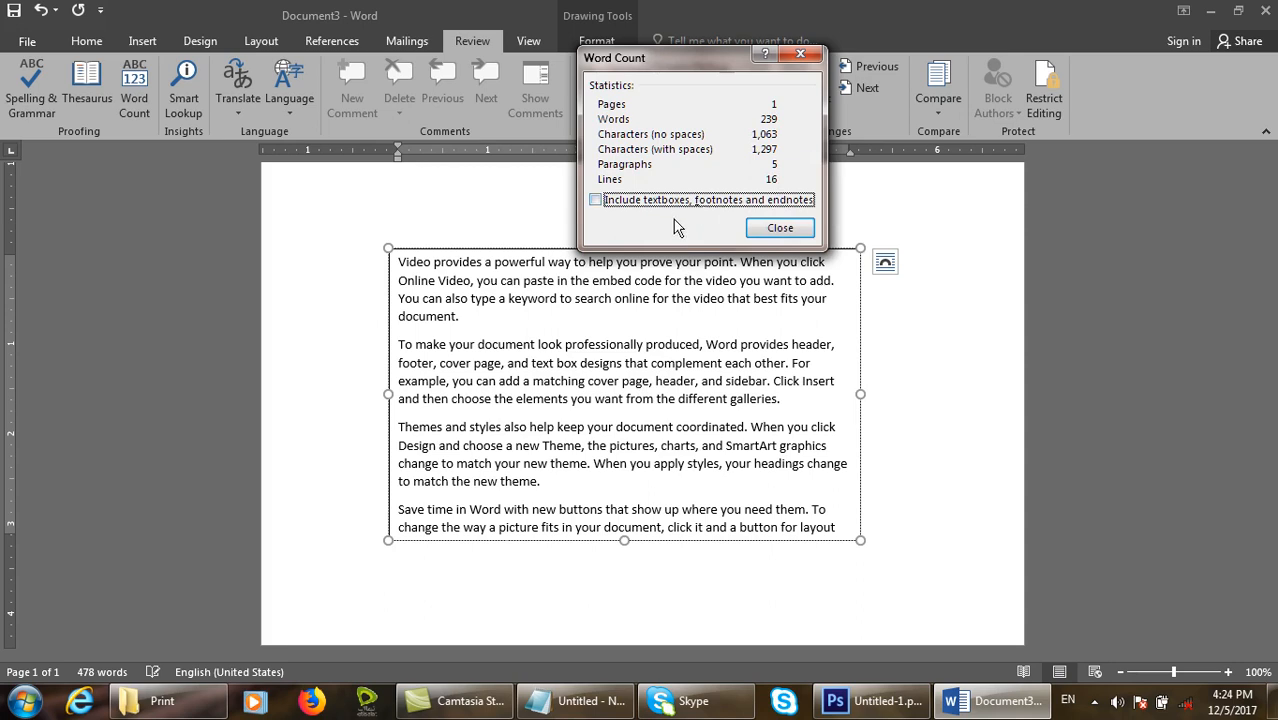
pyautogui.click(780, 228)
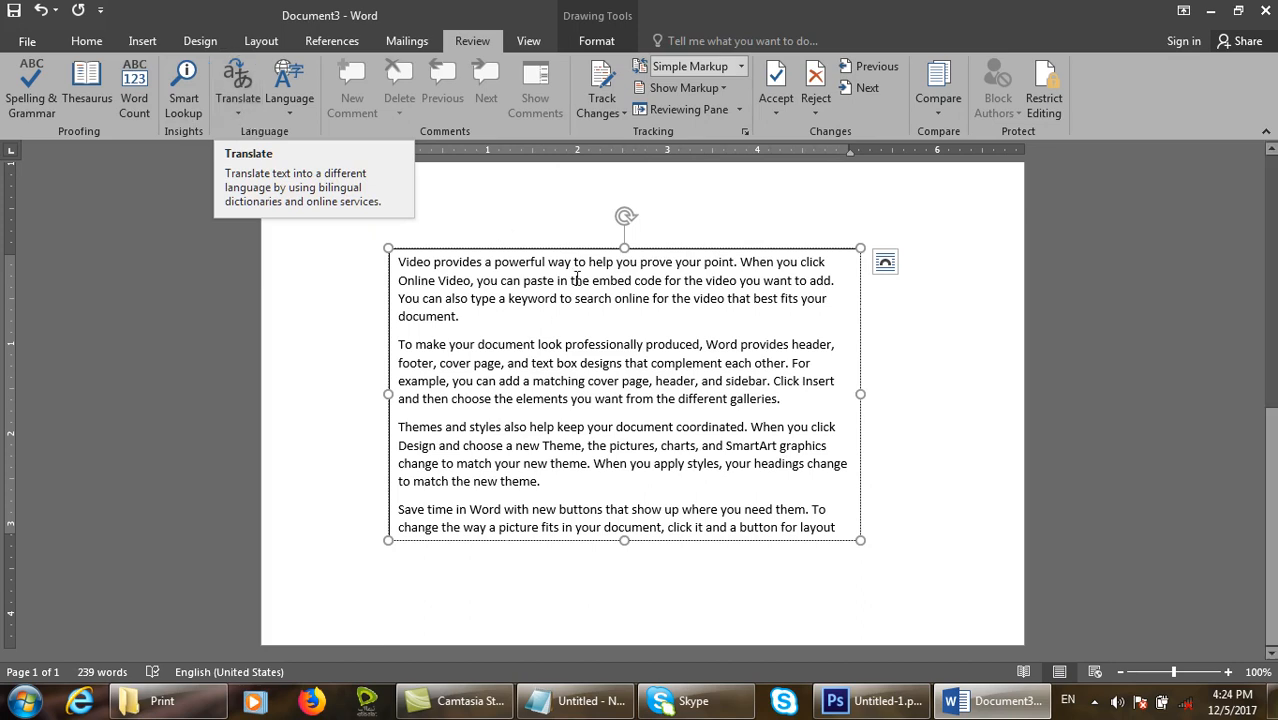
# - Close the document, create a new blank one and generate sample paragraphs in it with =rand()
pyautogui.hotkey('ctrl', 'w')
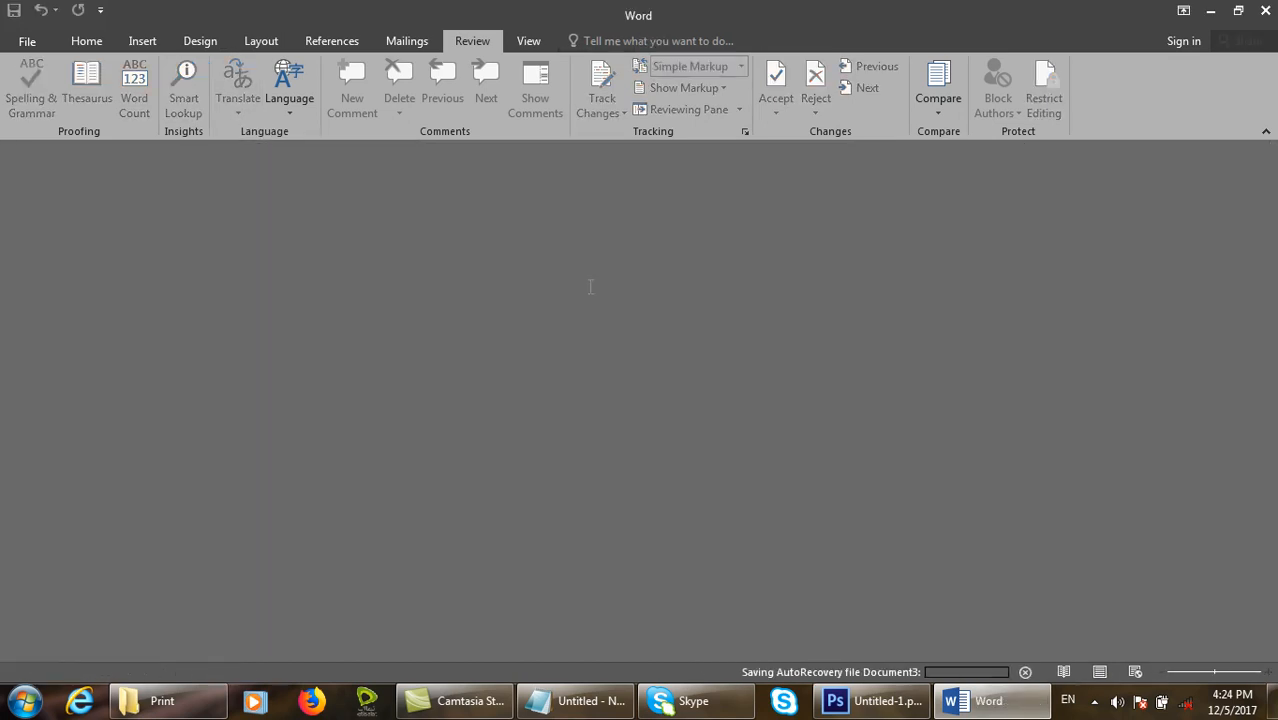
pyautogui.hotkey('ctrl', 'n')
pyautogui.click(458, 41)
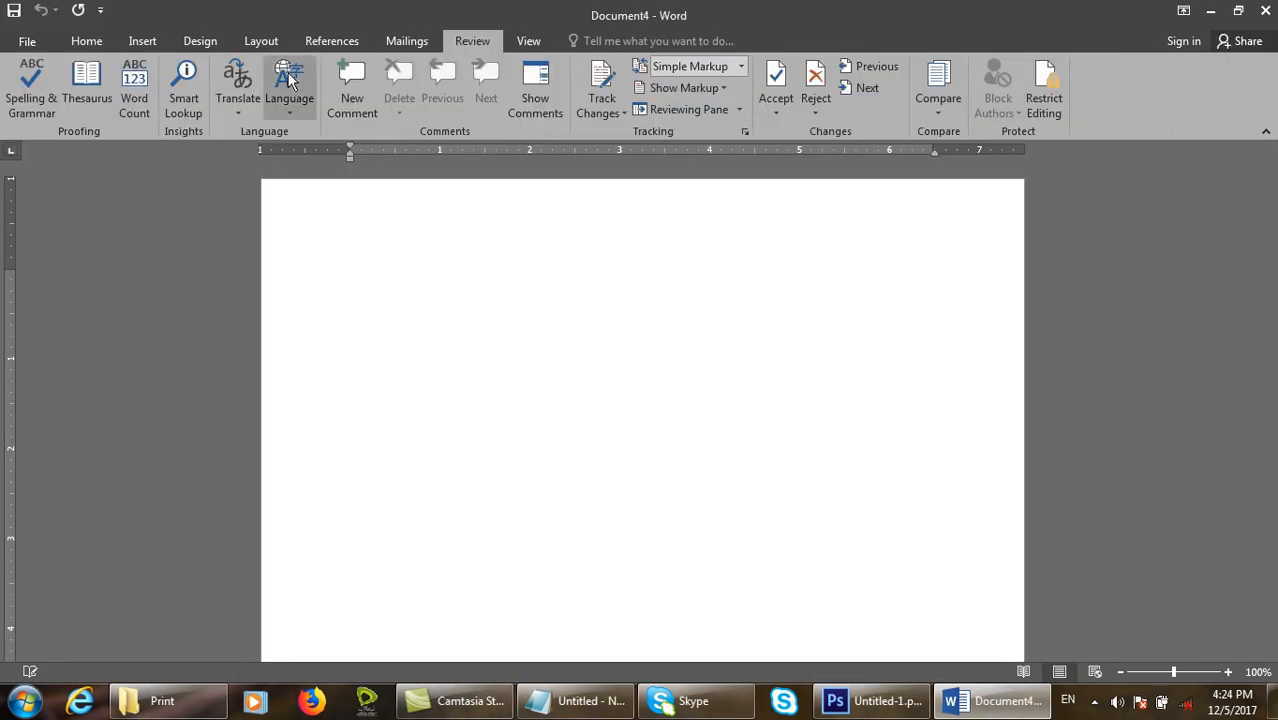
pyautogui.click(252, 105)
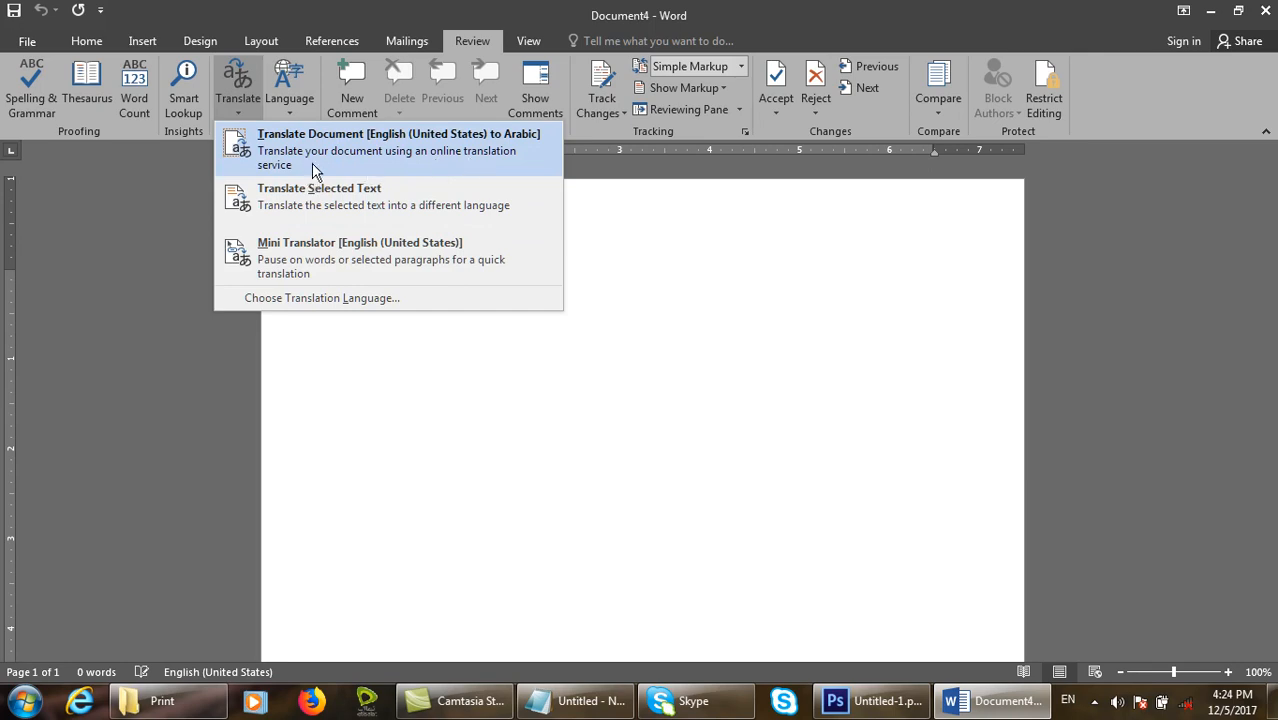
pyautogui.click(720, 350)
pyautogui.write('=rand()')
pyautogui.press('Return')
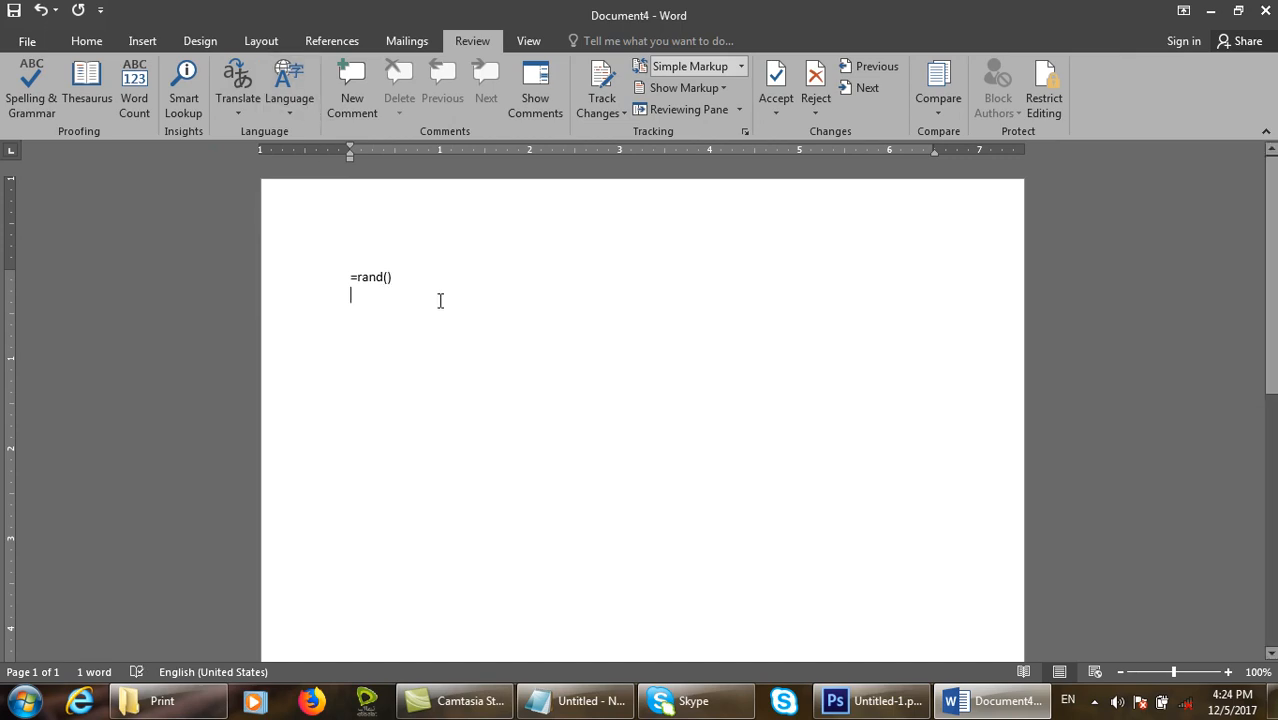
pyautogui.press('Return')
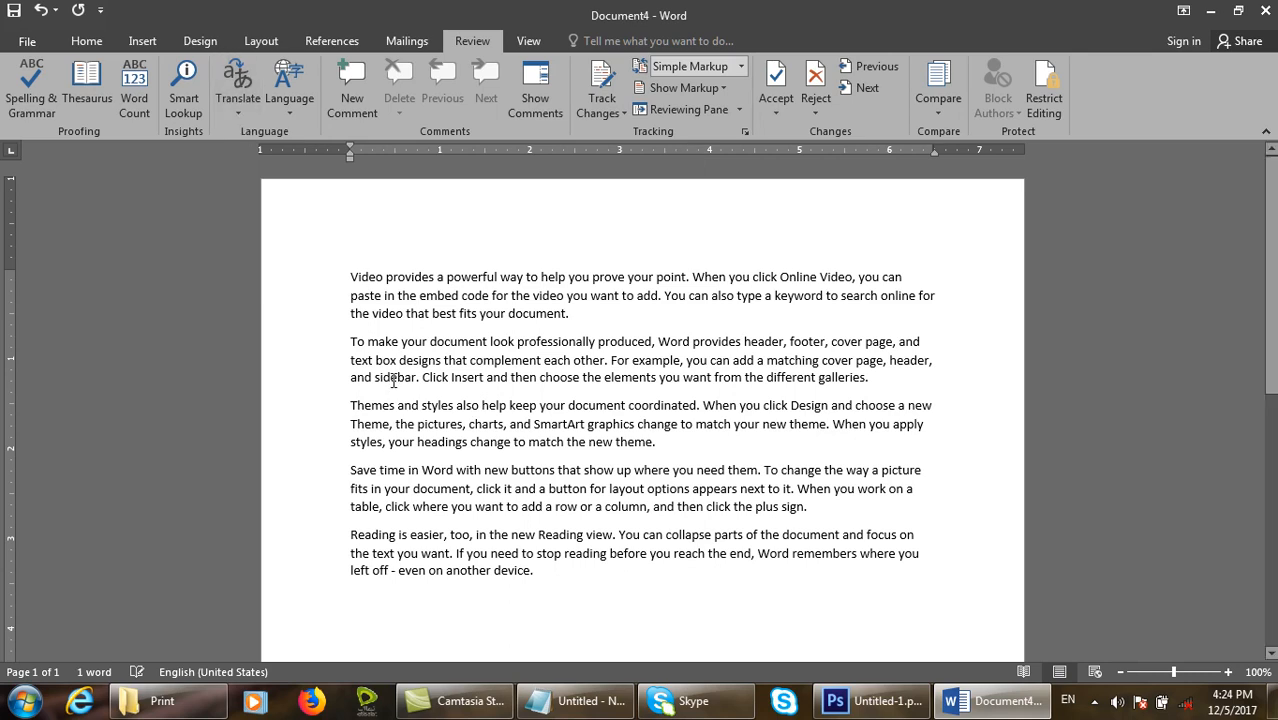
# - Select all the text and send the whole document for online translation from English (United States) to Arabic
pyautogui.hotkey('ctrl', 'a')
pyautogui.click(259, 109)
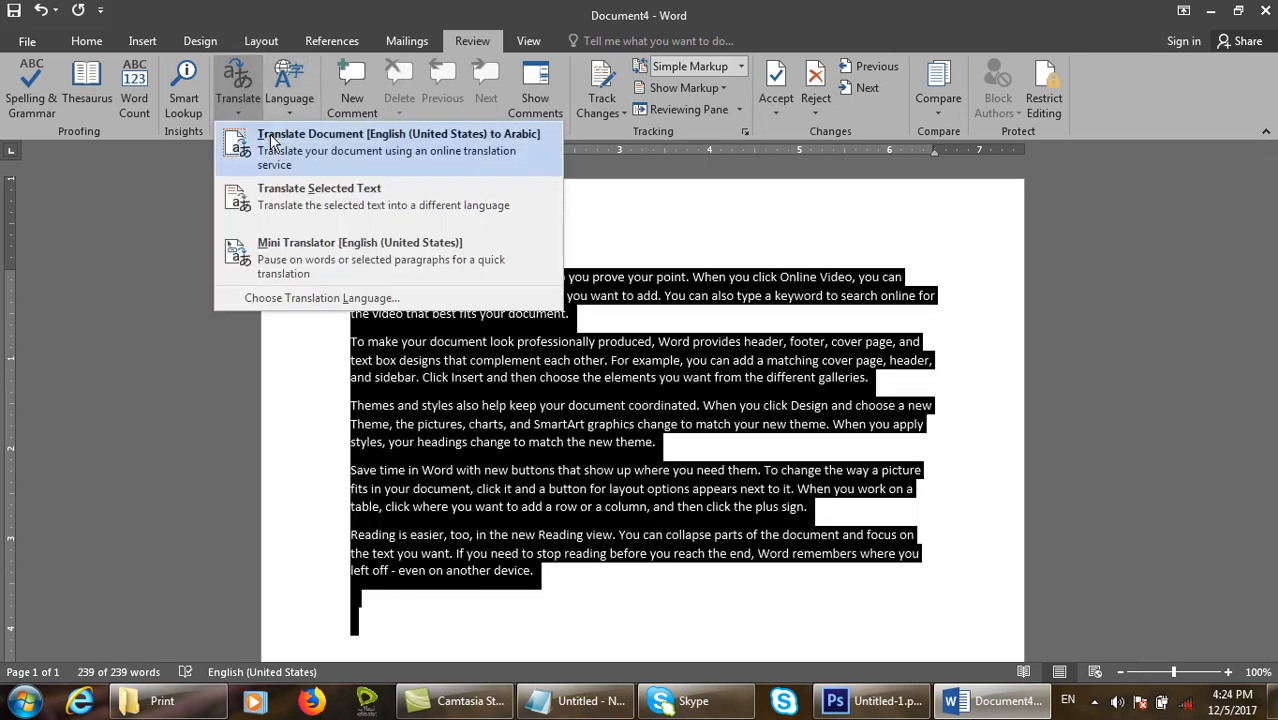
pyautogui.click(264, 134)
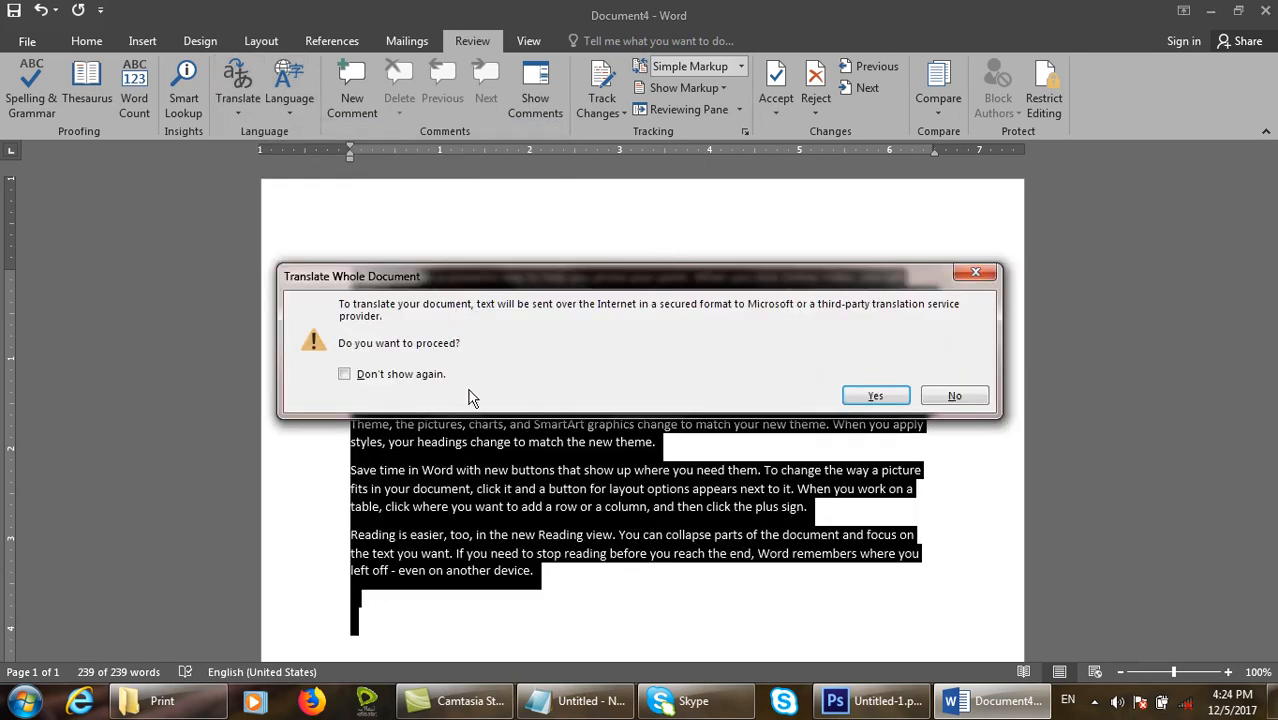
pyautogui.click(876, 396)
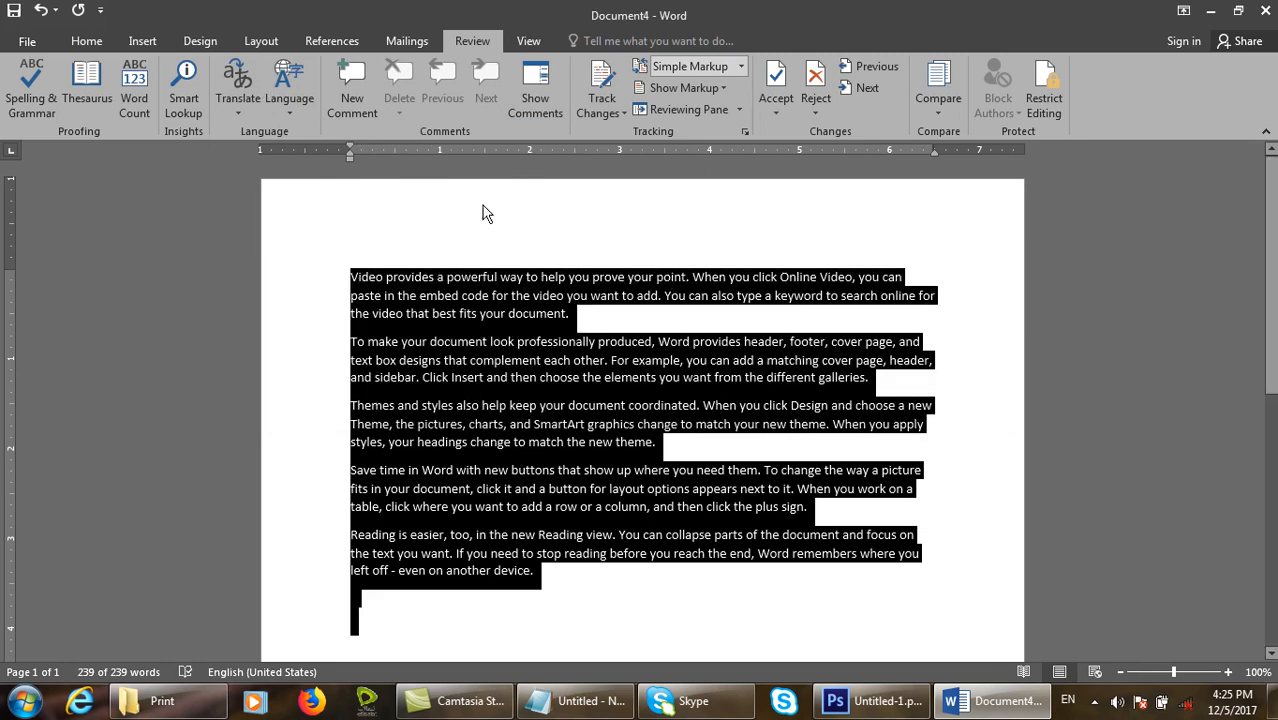
pyautogui.click(537, 598)
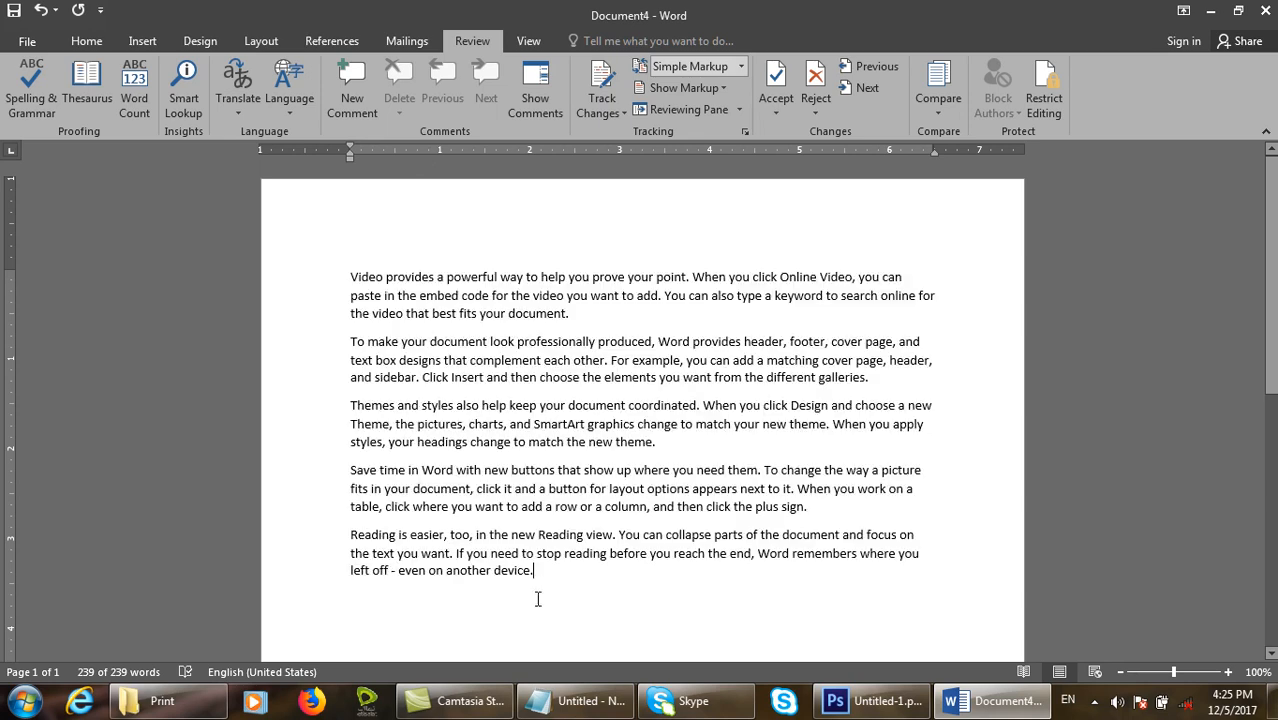
pyautogui.moveTo(531, 600); pyautogui.dragTo(331, 254)
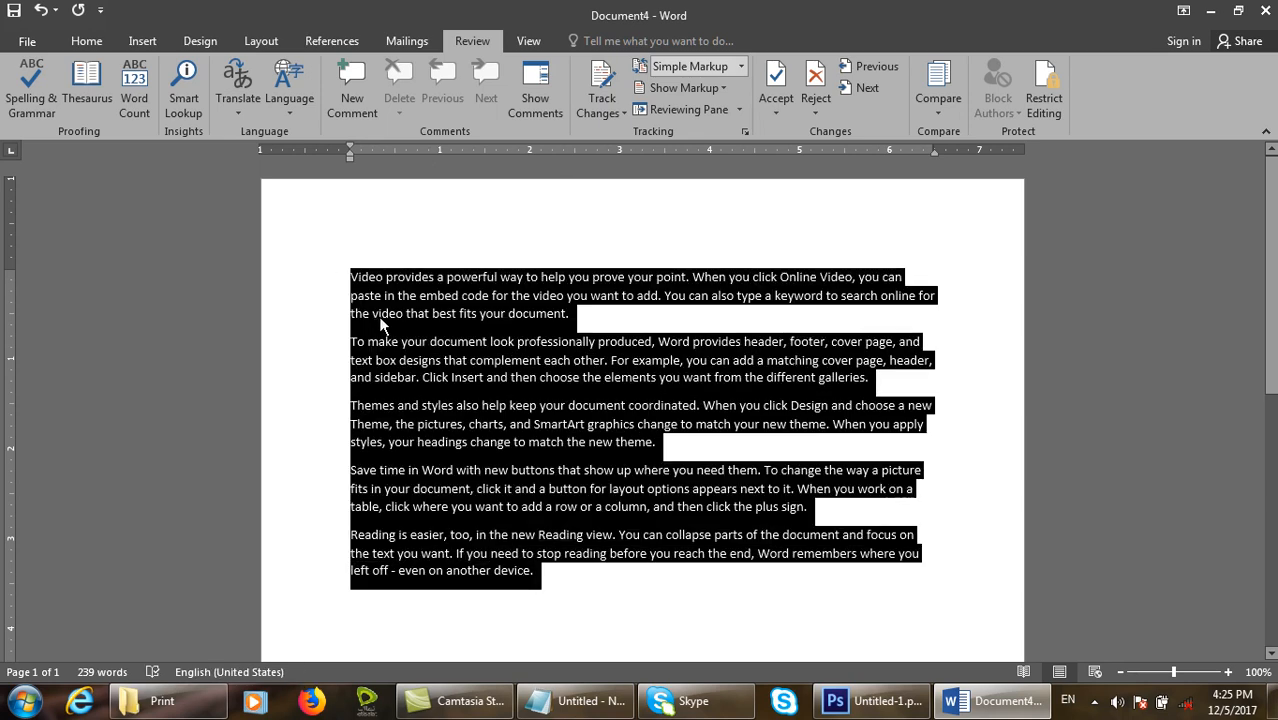
pyautogui.click(233, 102)
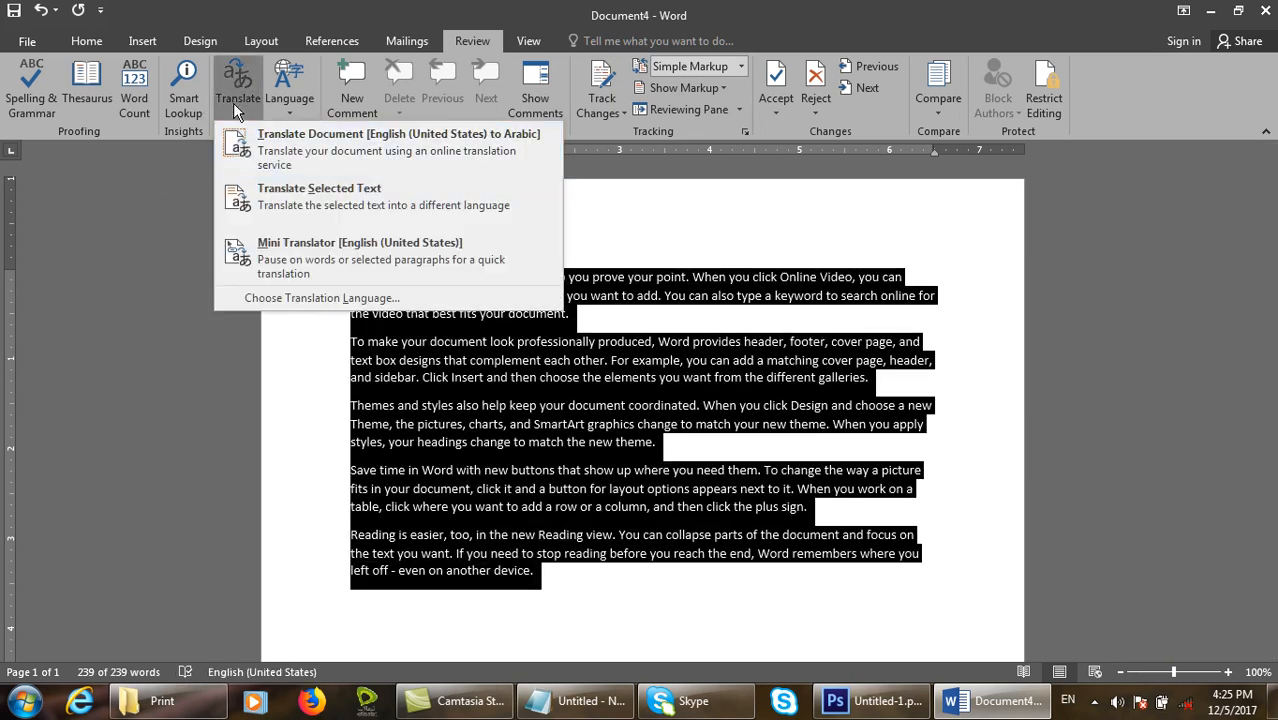
pyautogui.click(650, 428)
pyautogui.click(615, 378)
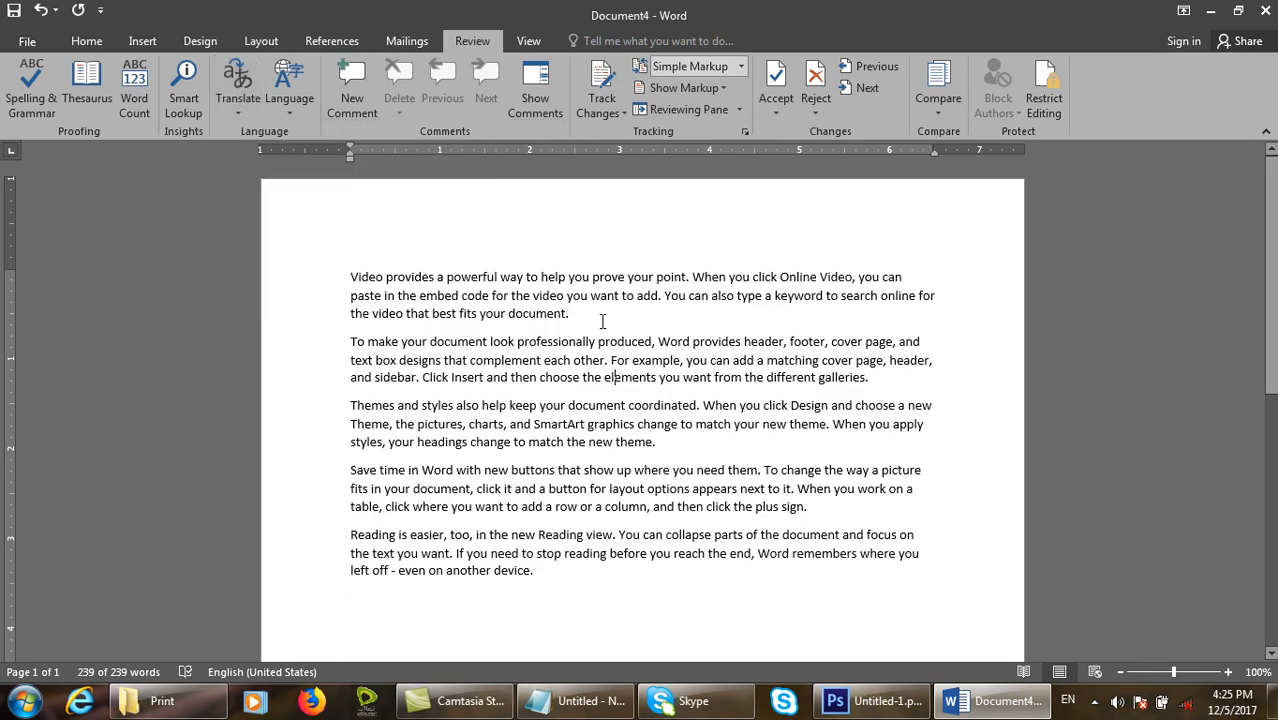
# - Request a translation of only the first paragraph using Translate Selected Text, and close the Research pane
pyautogui.moveTo(566, 316); pyautogui.dragTo(350, 260)
pyautogui.click(246, 116)
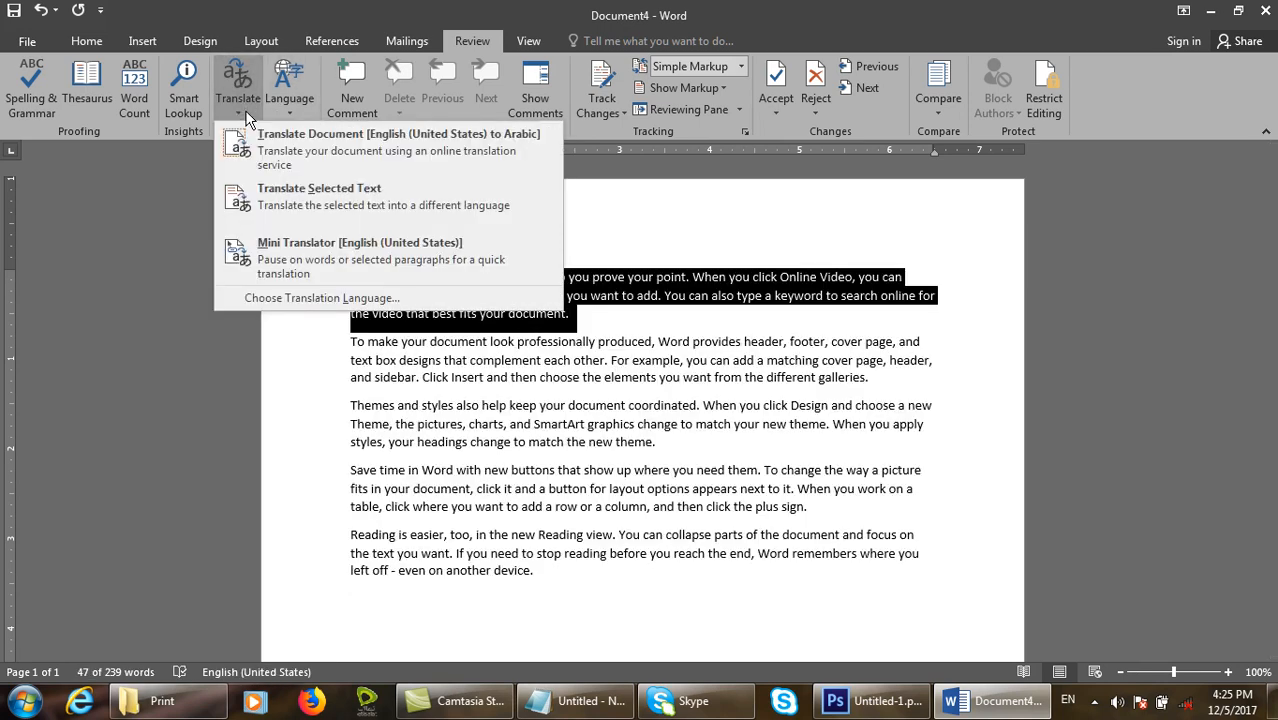
pyautogui.click(290, 190)
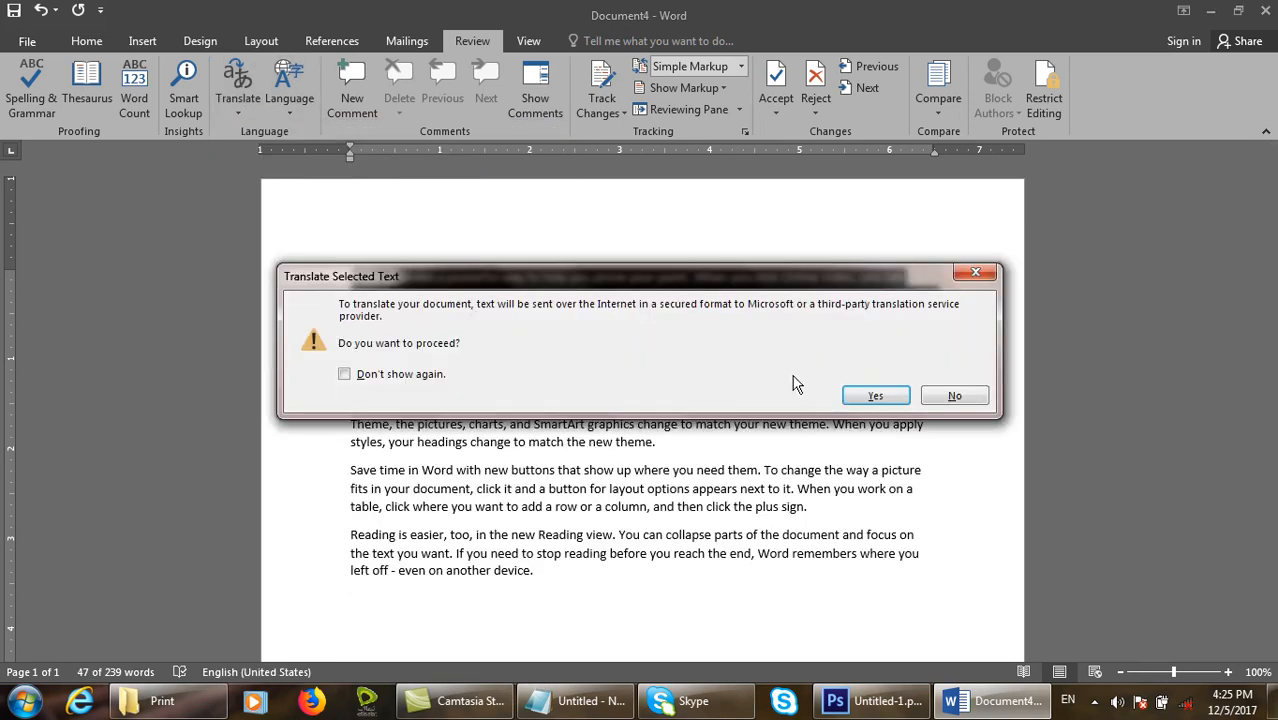
pyautogui.click(868, 395)
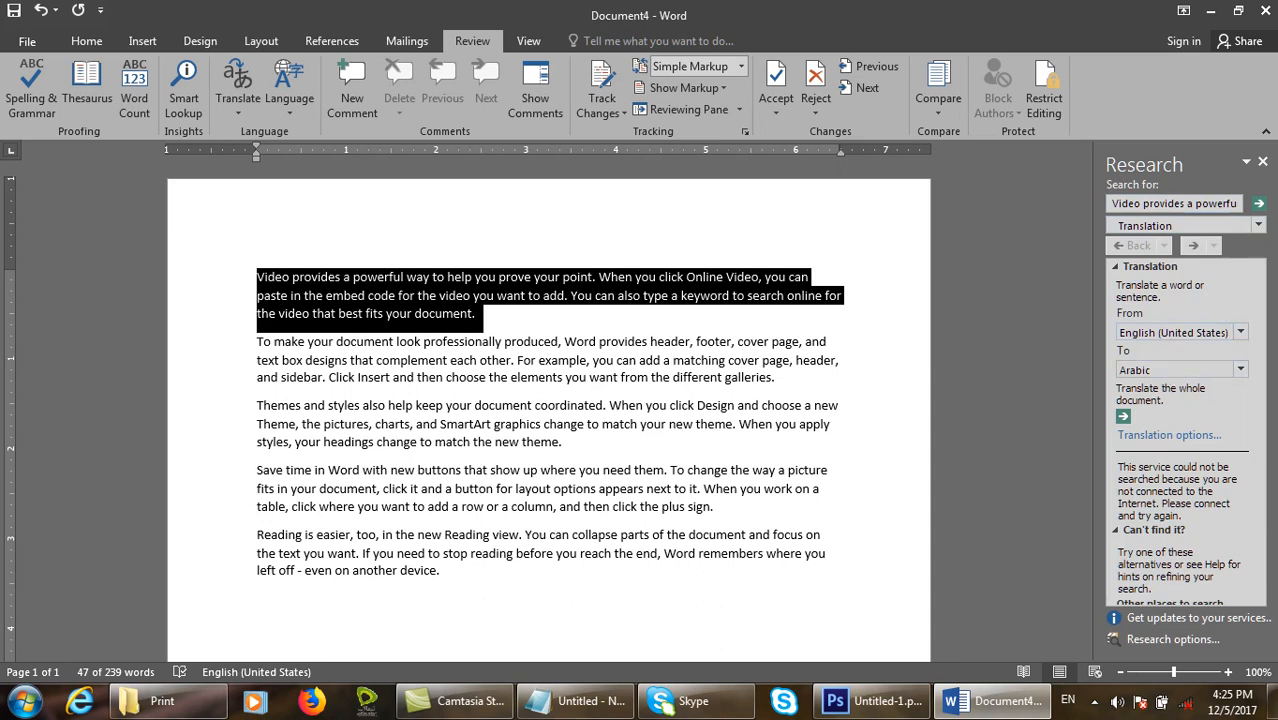
pyautogui.click(1263, 165)
# - Choose the Mini Translator for English (United States) and clear the selection of the first paragraph
pyautogui.click(245, 105)
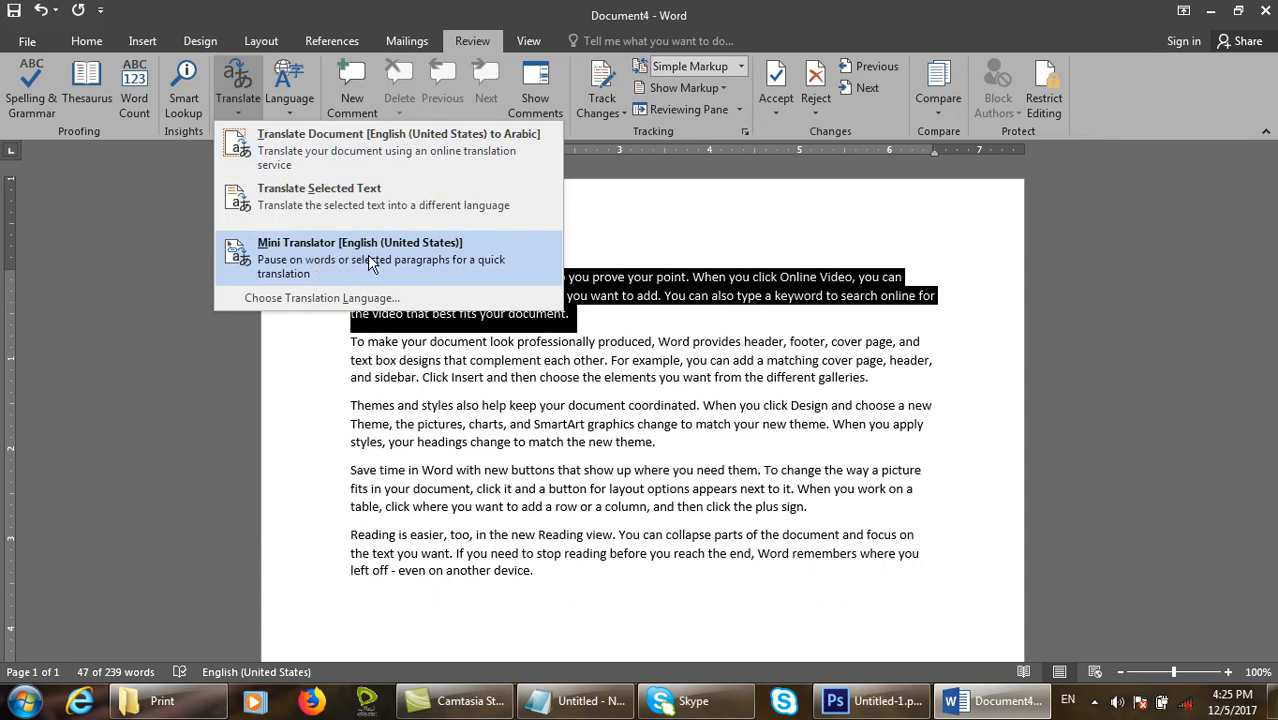
pyautogui.click(488, 266)
pyautogui.click(860, 402)
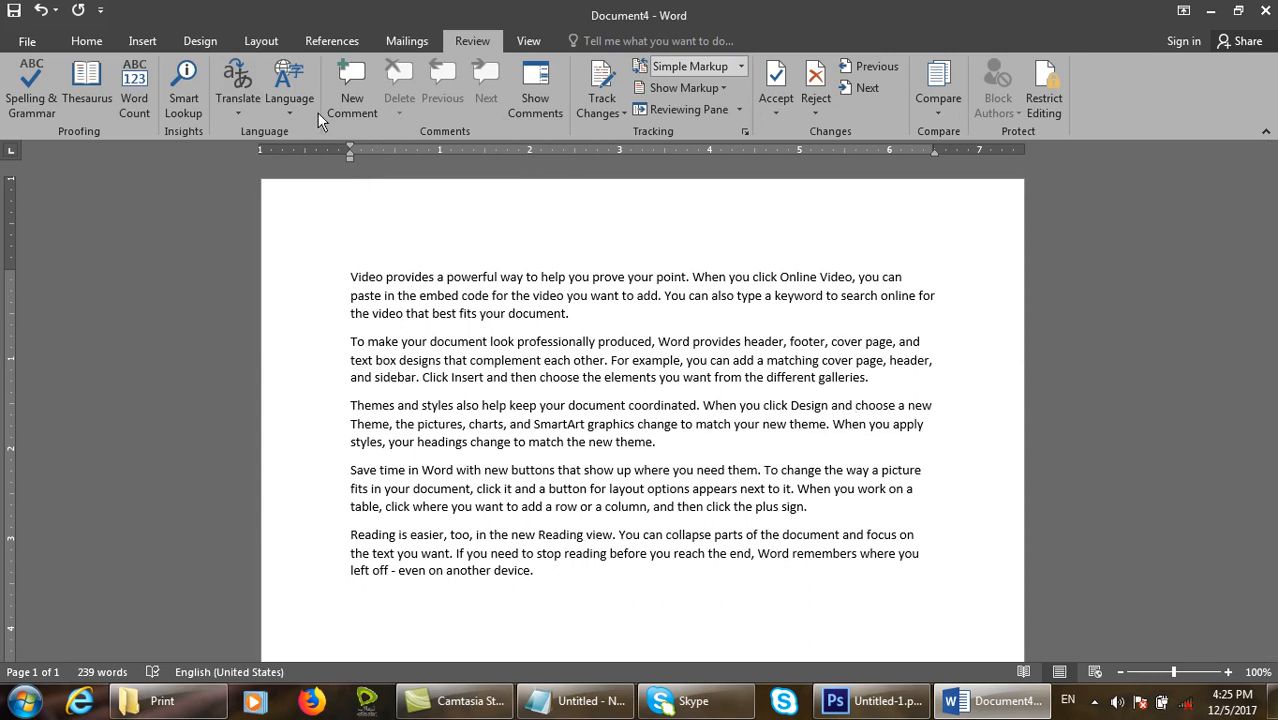
# - Open the proofing Language dialog, minimizing and restoring the document window while it loads
pyautogui.click(289, 100)
pyautogui.click(318, 146)
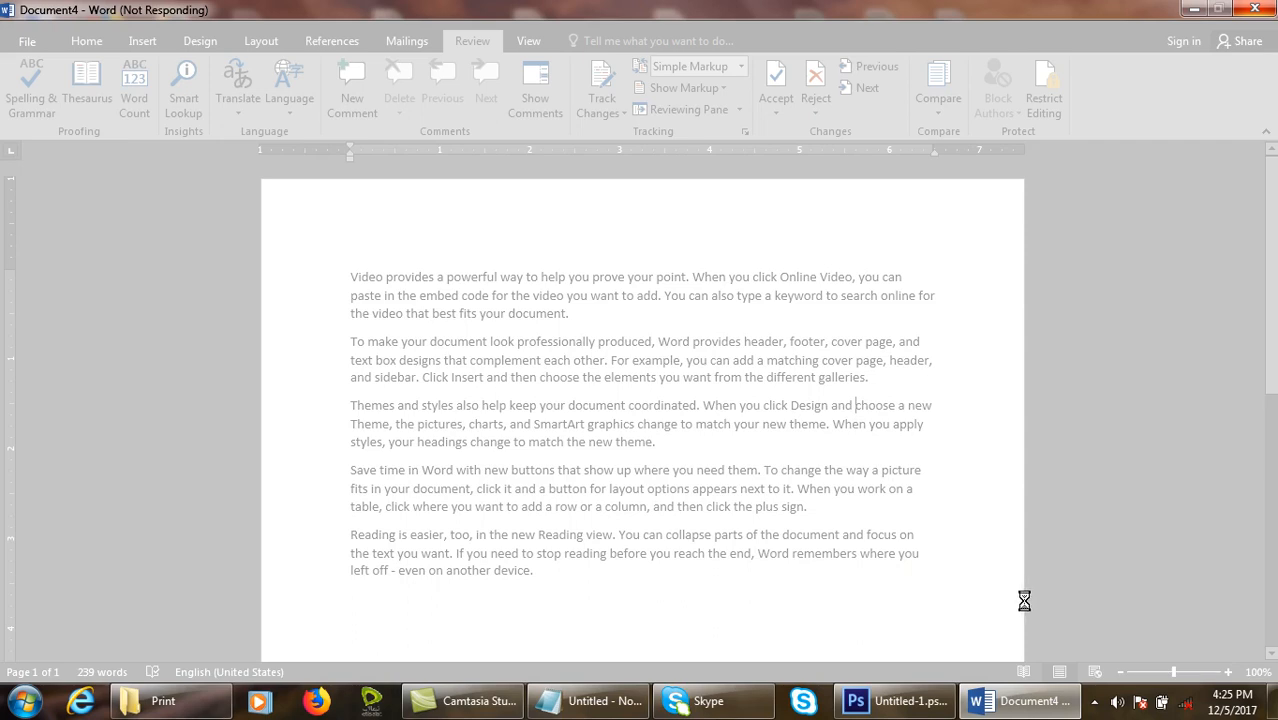
pyautogui.click(1003, 703)
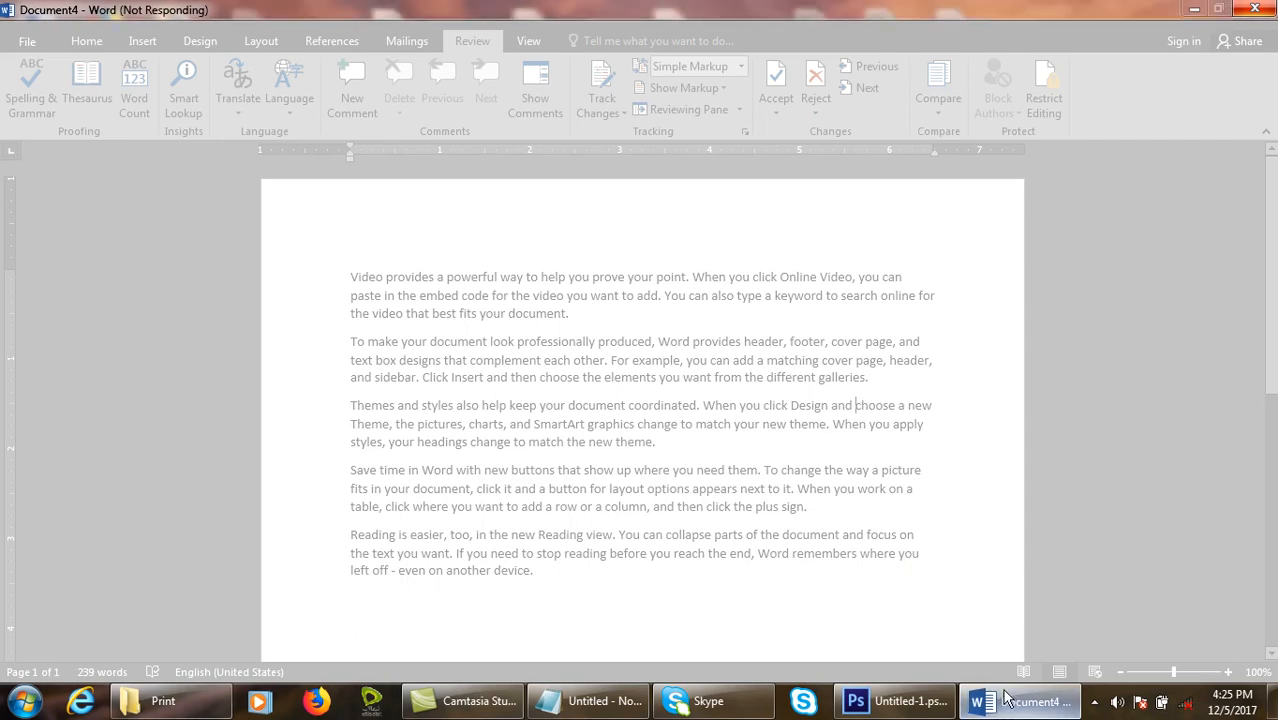
pyautogui.click(1190, 104)
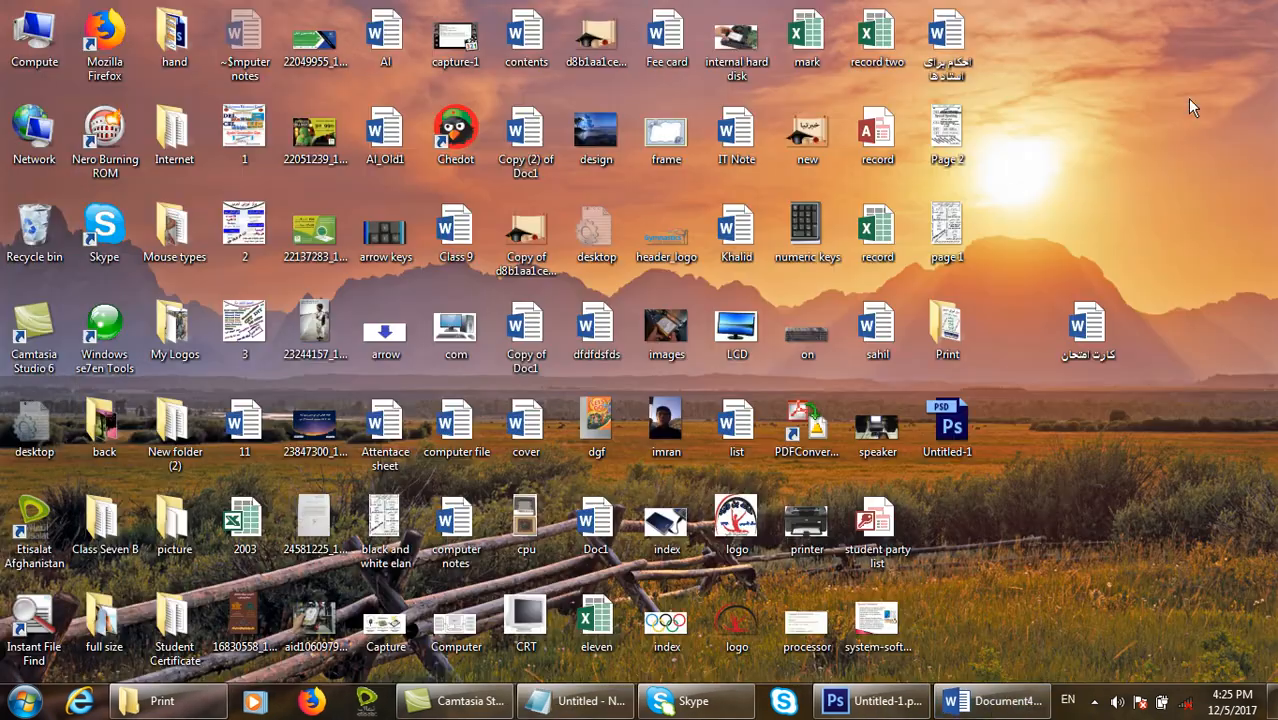
pyautogui.click(1047, 703)
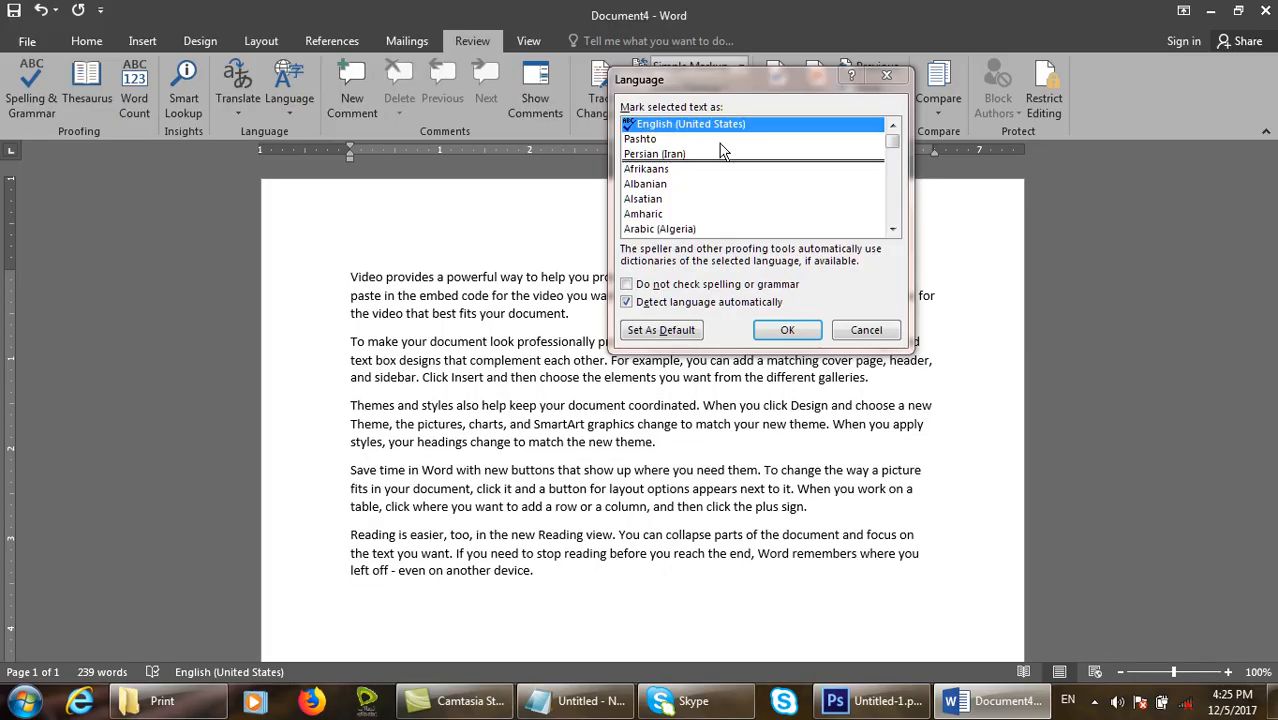
# - Browse the available proofing languages and examine the options for skipping spelling or grammar checks and detecting language automatically
pyautogui.moveTo(892, 141); pyautogui.dragTo(894, 112)
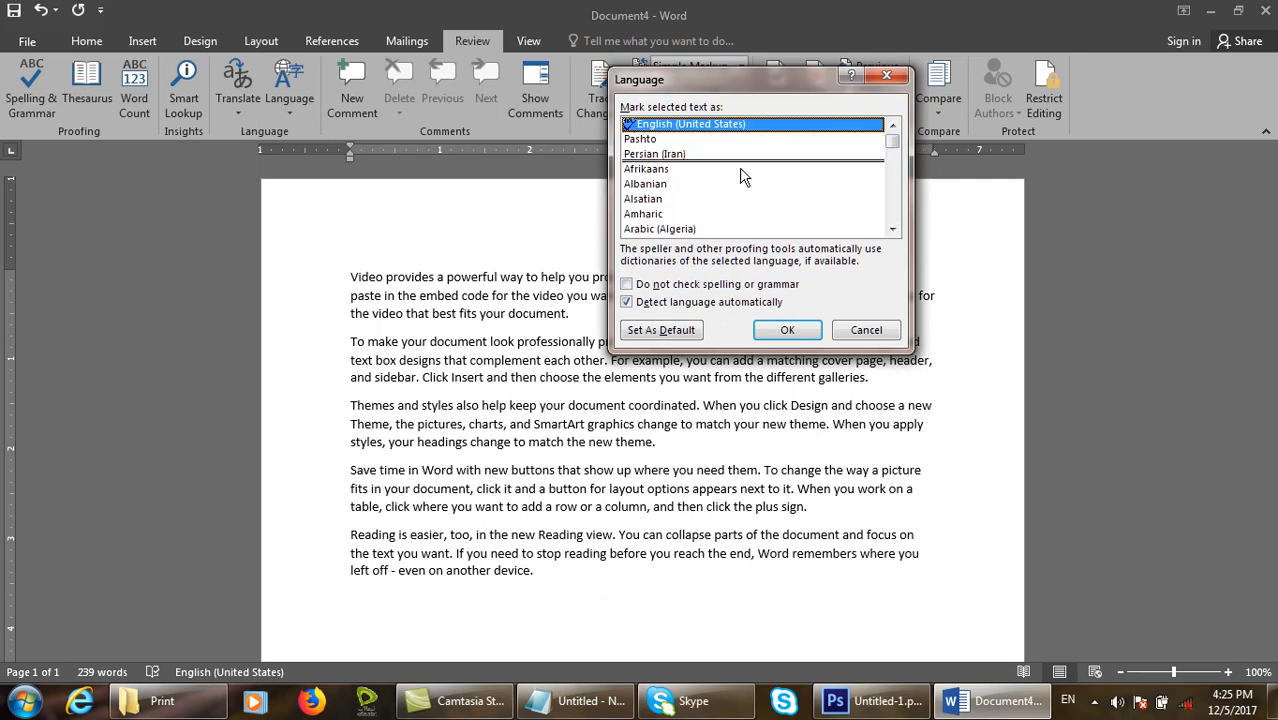
pyautogui.scroll(-4, 743, 177)
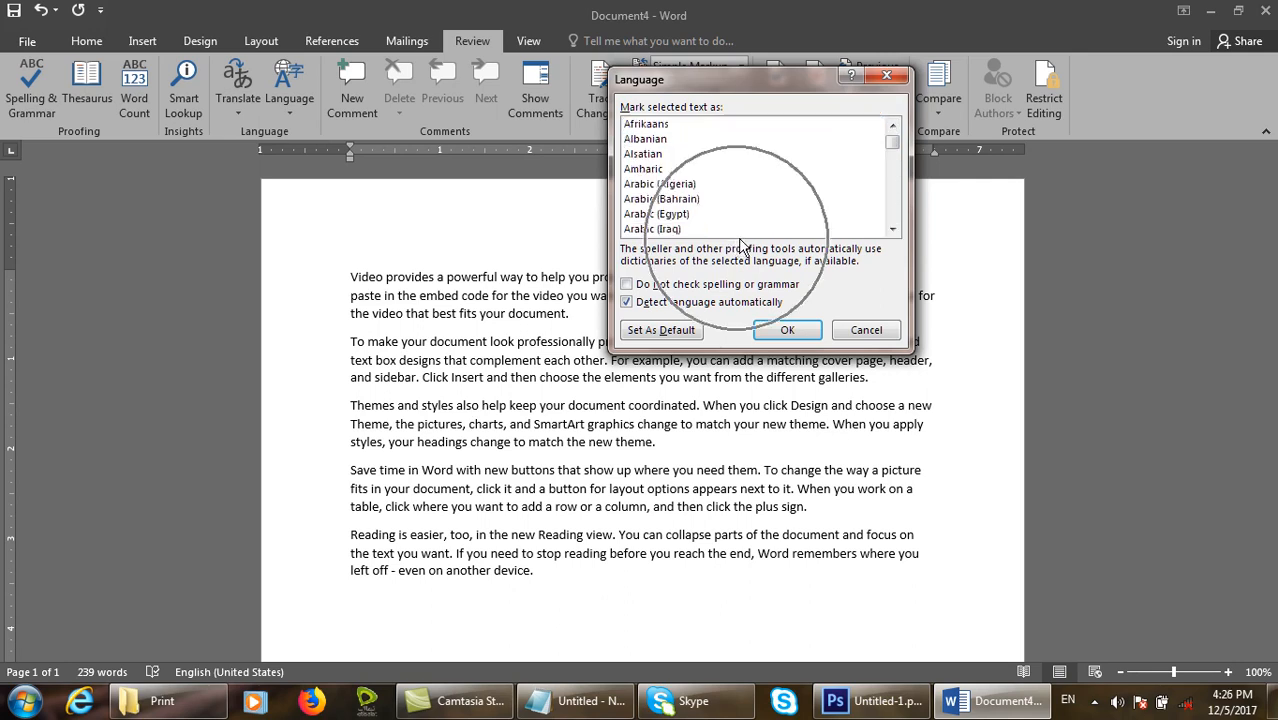
pyautogui.moveTo(893, 145); pyautogui.dragTo(897, 124)
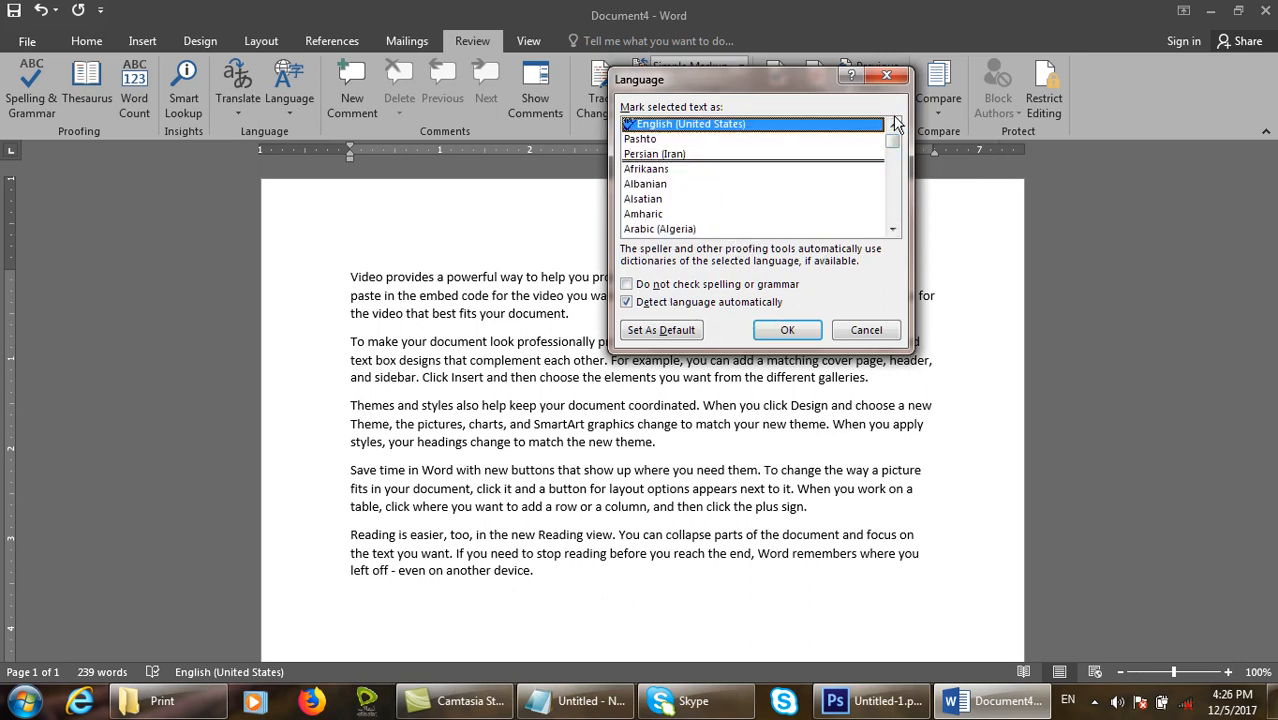
pyautogui.moveTo(612, 270); pyautogui.dragTo(847, 297)
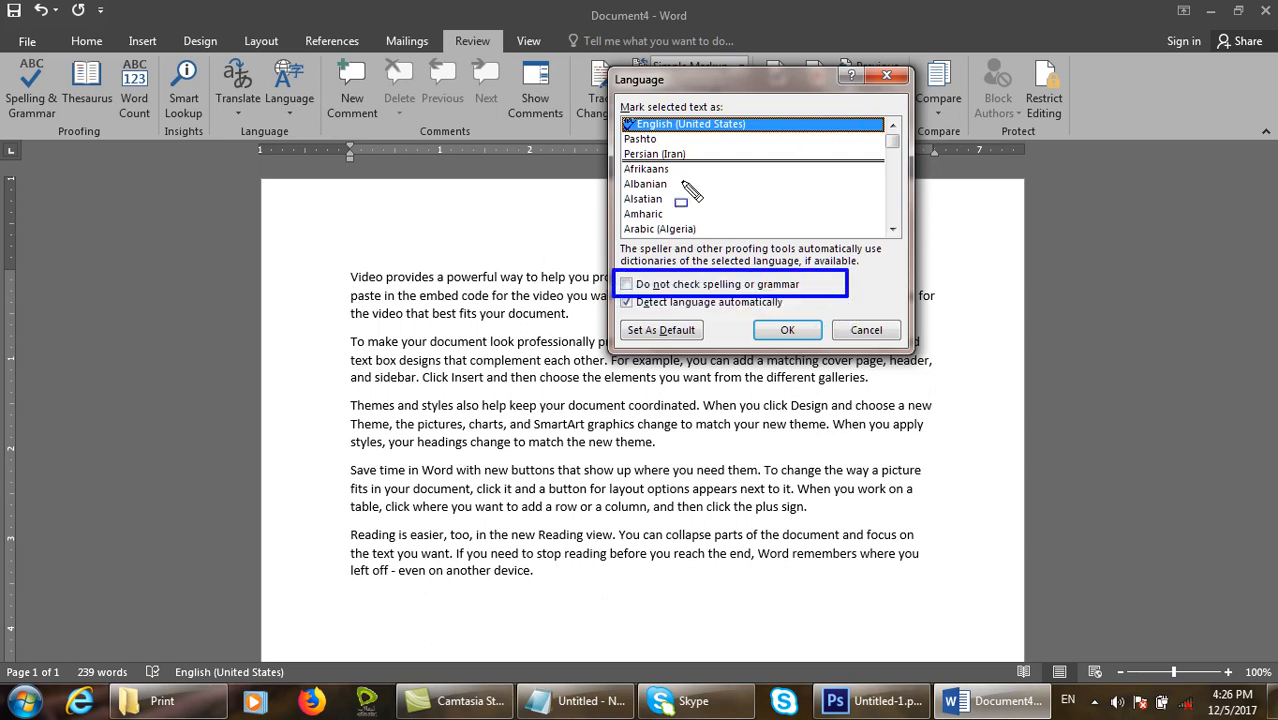
pyautogui.moveTo(617, 117); pyautogui.dragTo(887, 132)
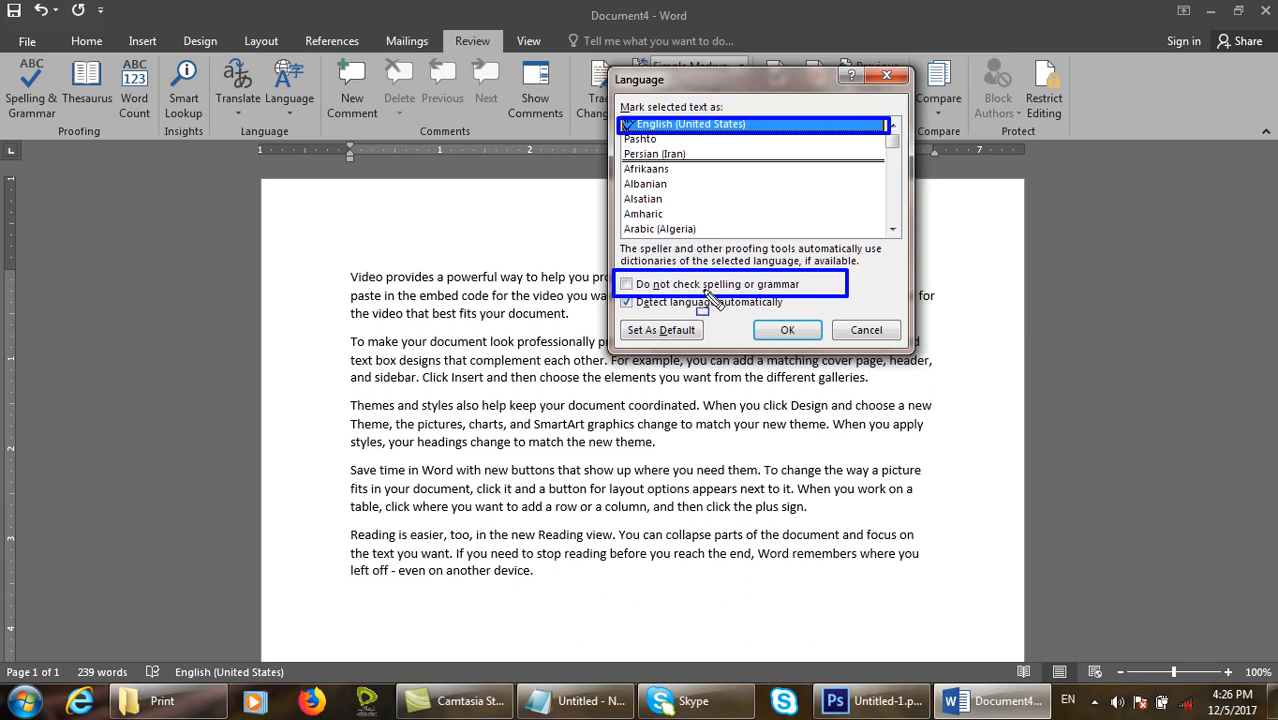
pyautogui.moveTo(617, 290); pyautogui.dragTo(802, 315)
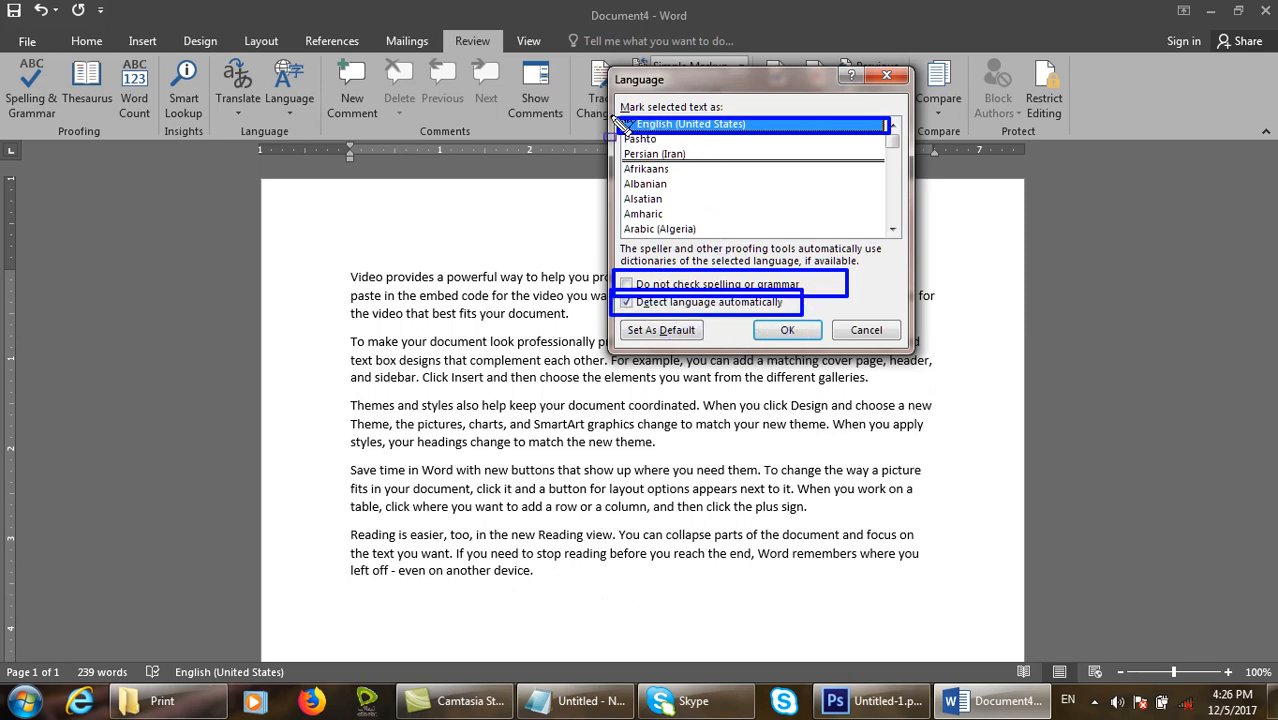
pyautogui.moveTo(620, 115); pyautogui.dragTo(888, 139)
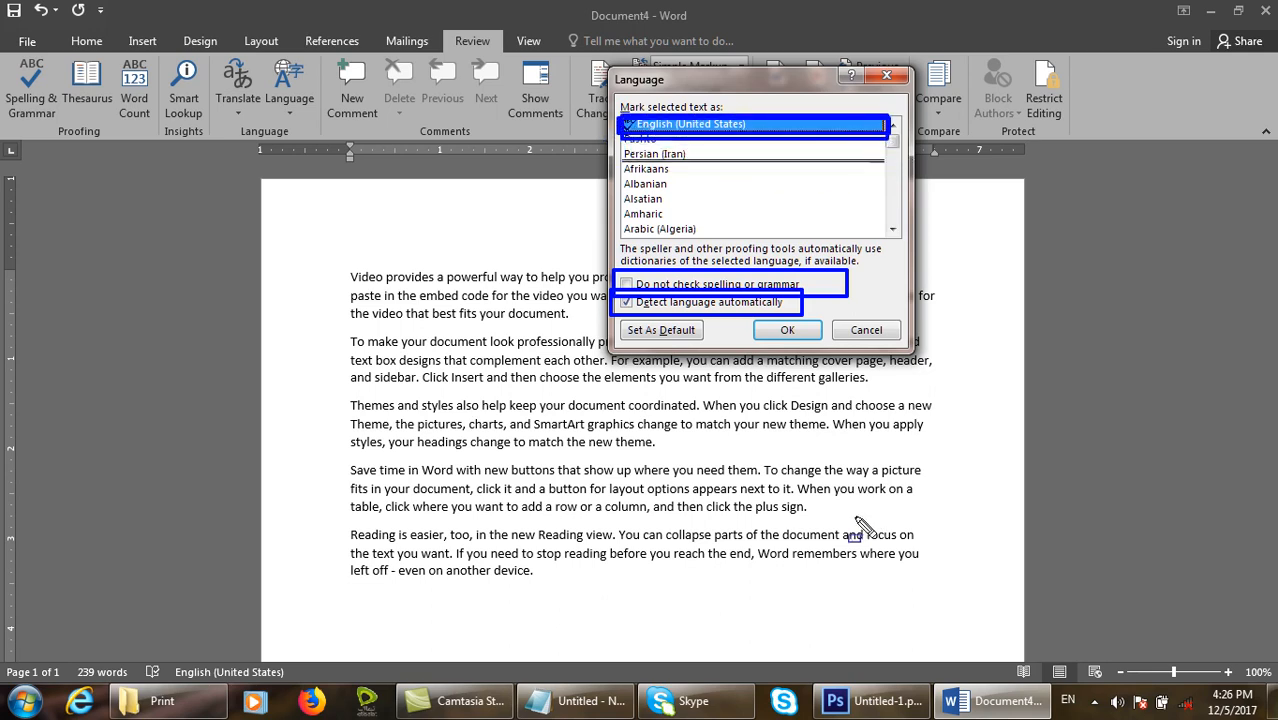
# - Select Persian (Iran) in the proofing language list and cancel the Language dialog
pyautogui.press('Escape')
pyautogui.click(652, 155)
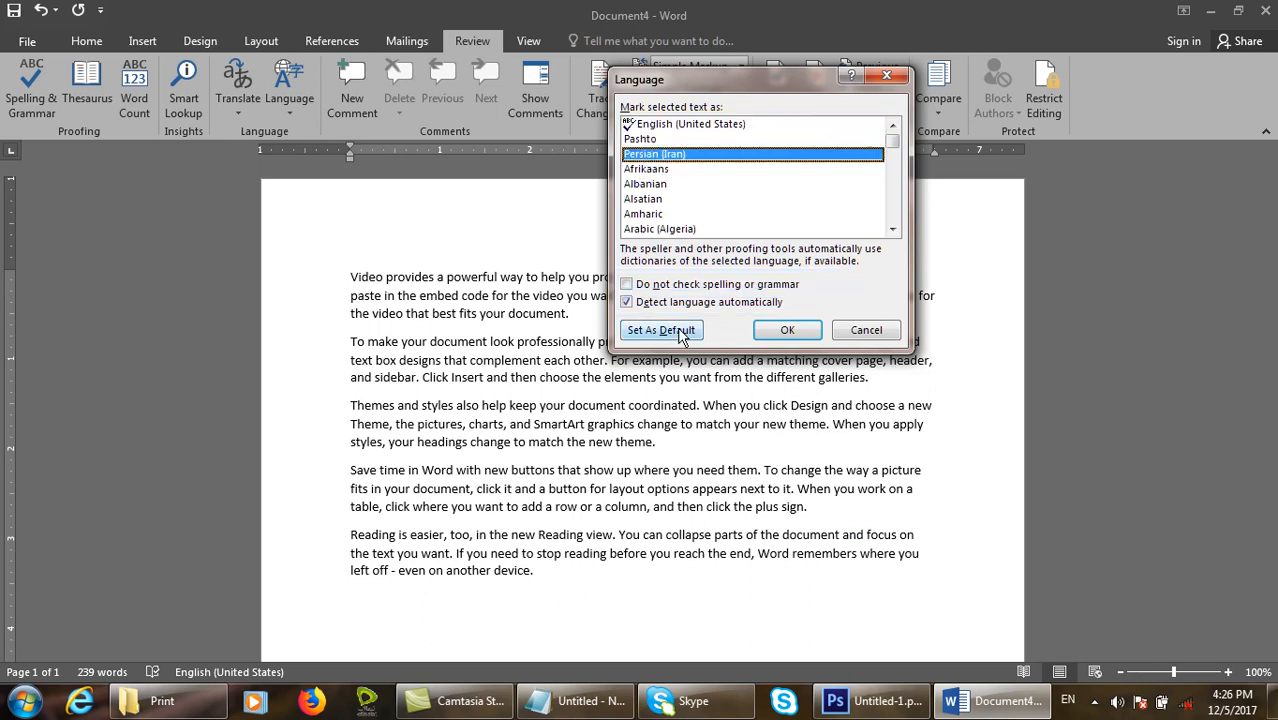
pyautogui.click(864, 331)
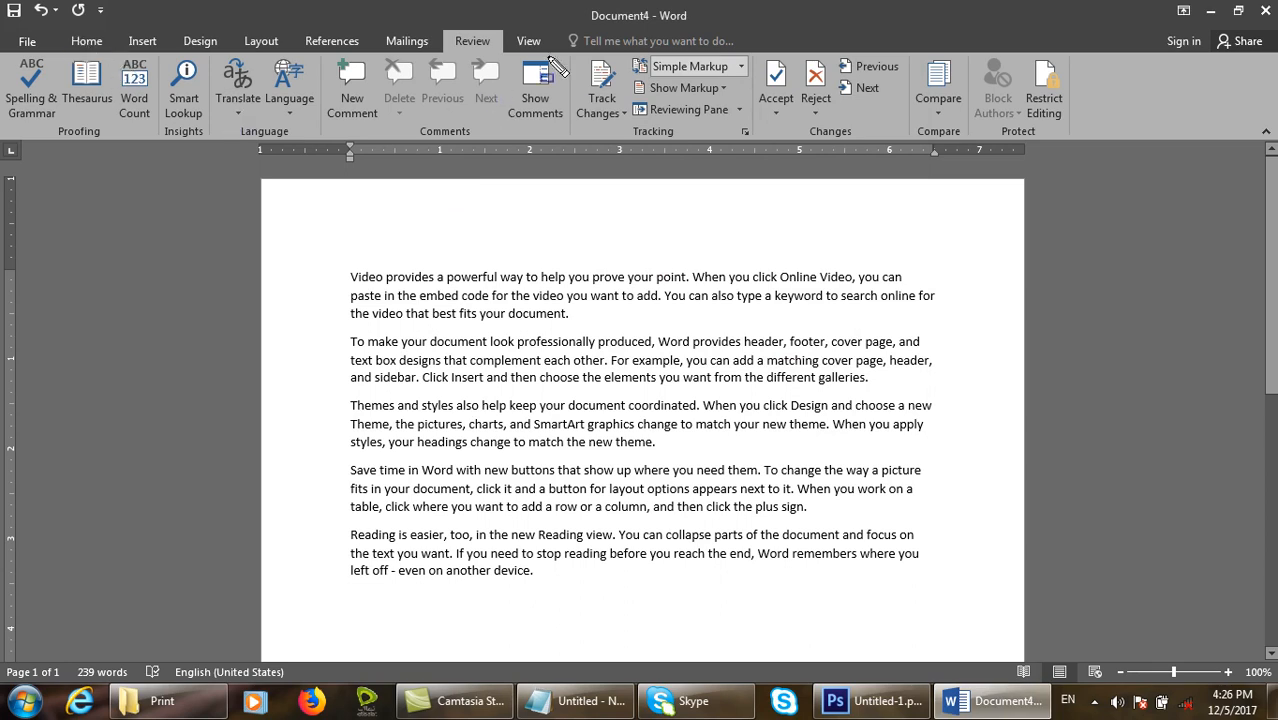
# - Look over the Comments, Tracking, Changes, Compare and Protect command groups, and bring up the View commands
pyautogui.moveTo(570, 57); pyautogui.dragTo(1076, 135)
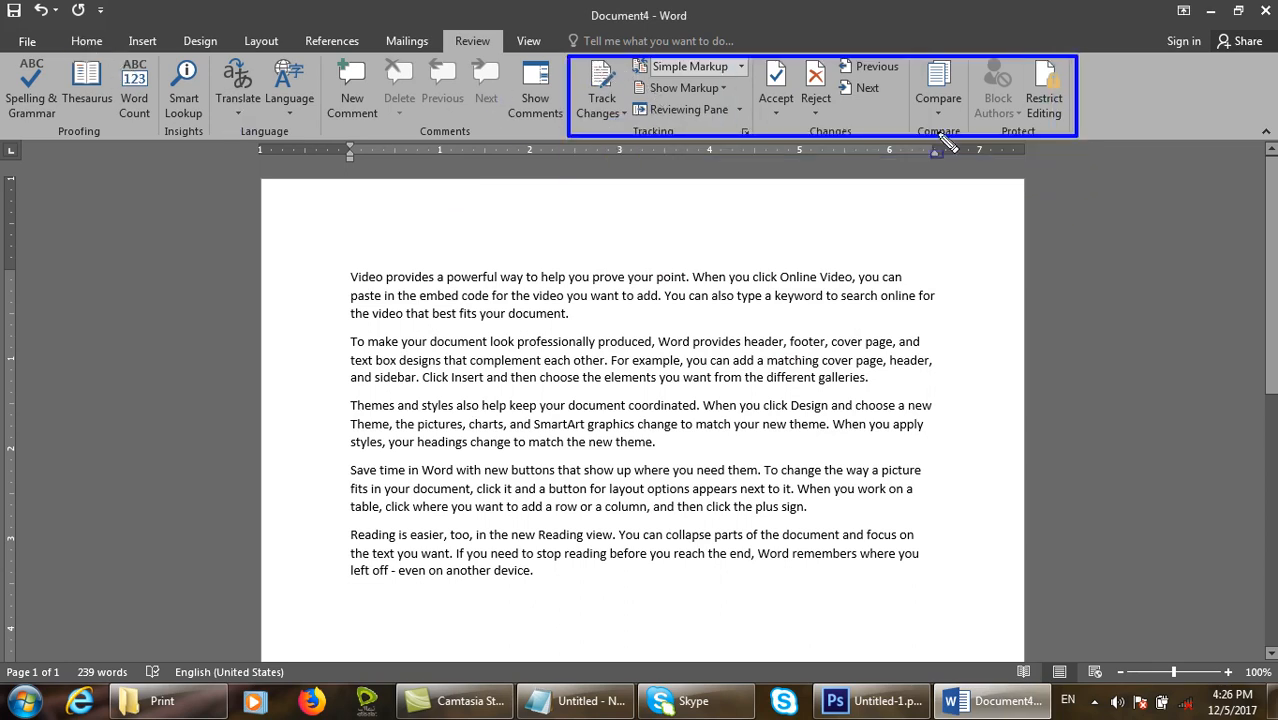
pyautogui.moveTo(313, 55)
pyautogui.mouseDown()
pyautogui.moveTo(993, 243)
pyautogui.moveTo(1107, 137)
pyautogui.moveTo(1076, 136)
pyautogui.mouseUp()
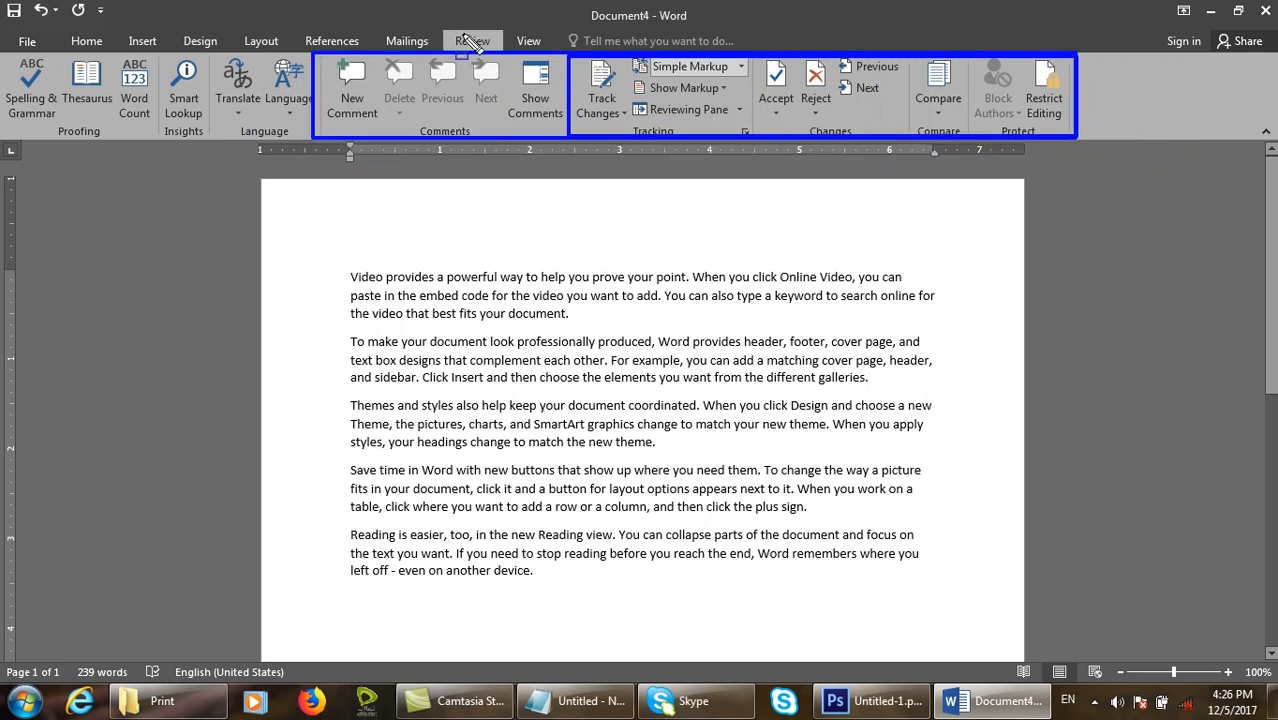
pyautogui.click(530, 40)
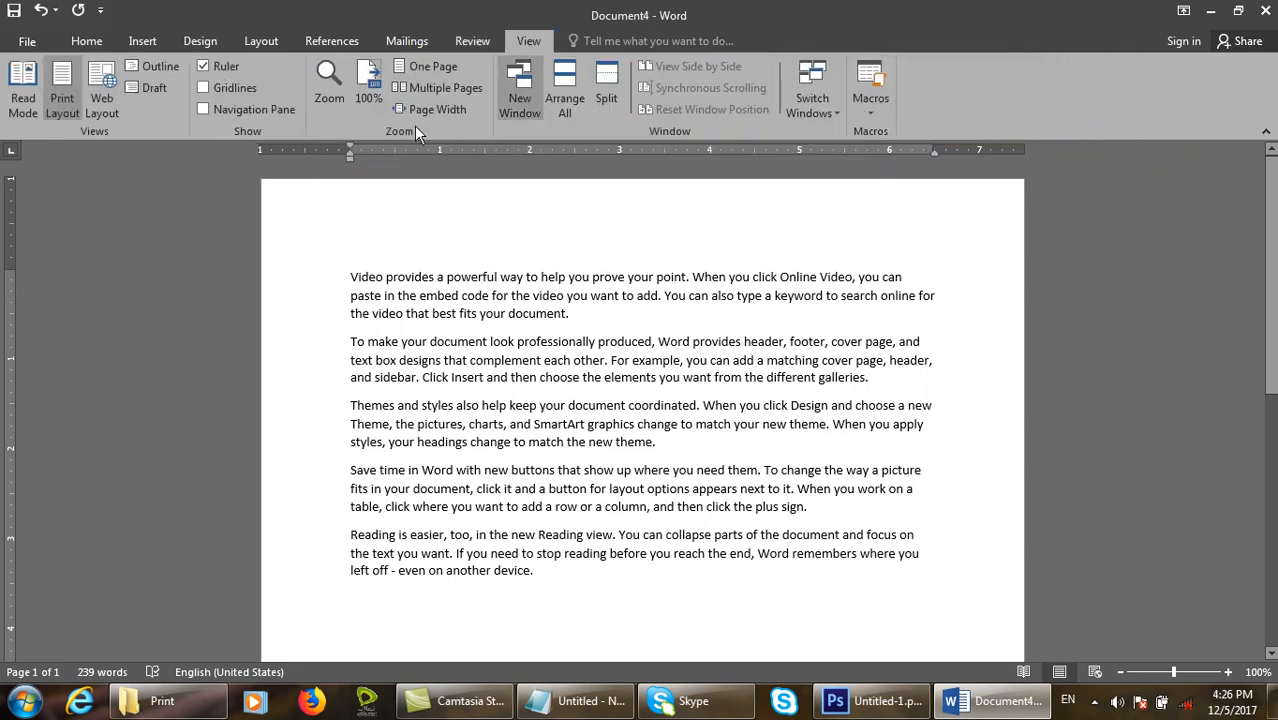